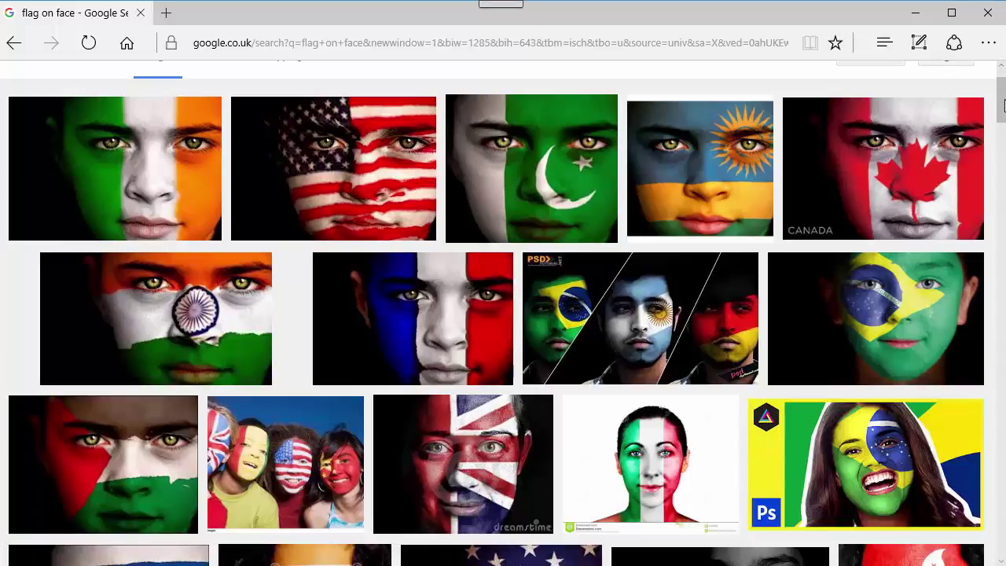
Examine the Google image results for "flag on face" to see how flags are blended onto faces
{"action": "left_click_drag", "start_coordinate": [1002, 110], "coordinate": [1002, 136]}
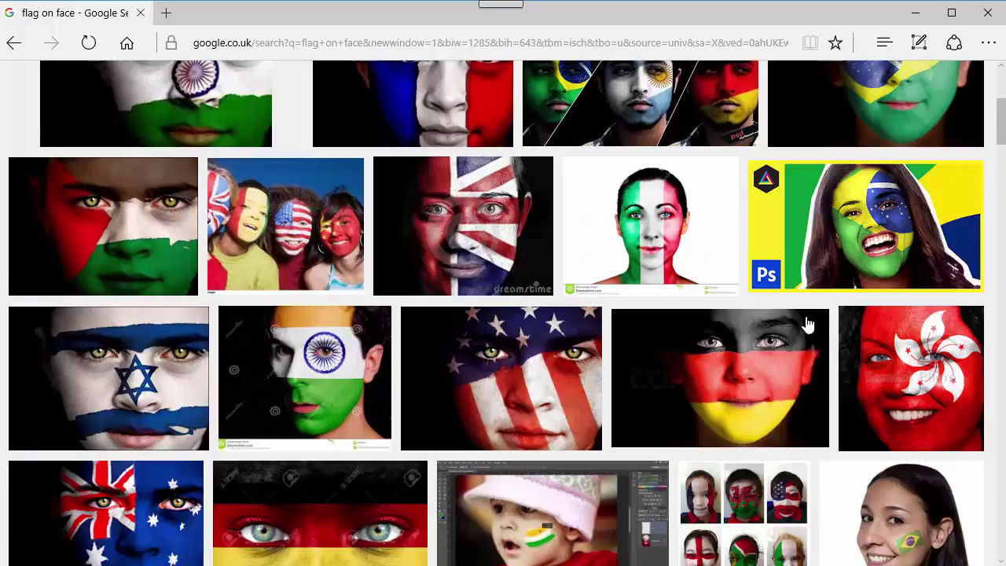
{"action": "scroll", "coordinate": [825, 454], "scroll_direction": "down", "scroll_amount": 1}
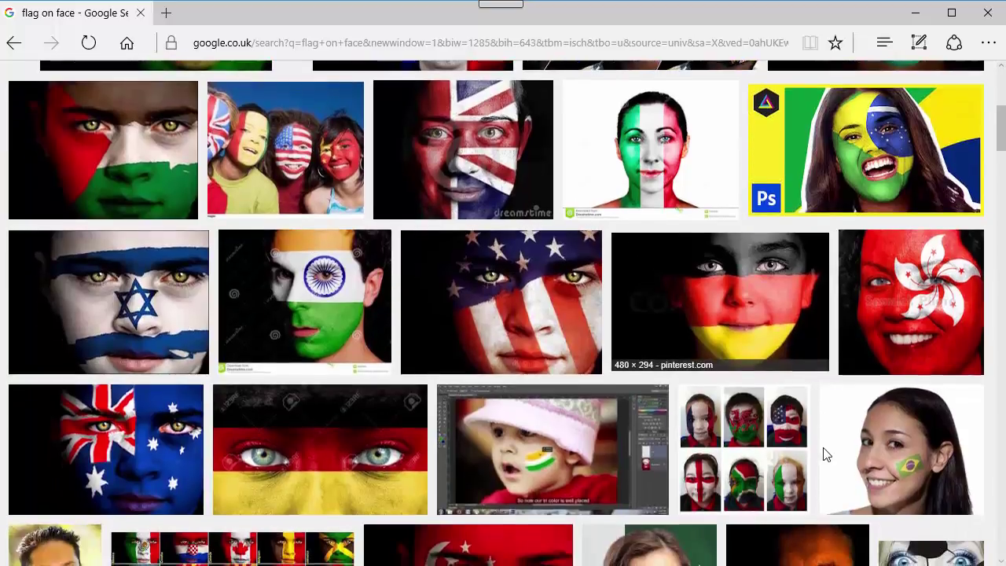
{"action": "scroll", "coordinate": [825, 454], "scroll_direction": "down", "scroll_amount": 6}
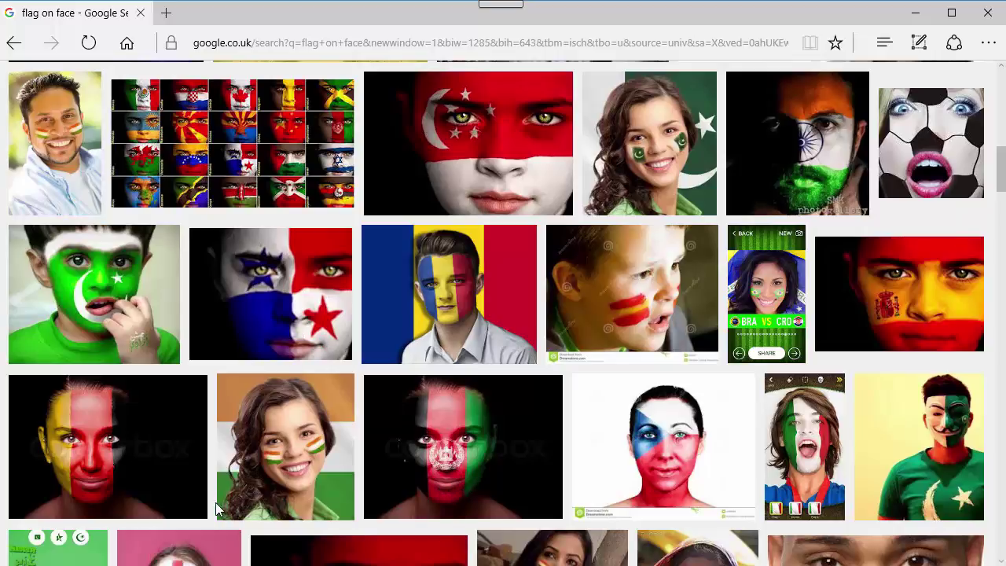
{"action": "scroll", "coordinate": [754, 479], "scroll_direction": "up", "scroll_amount": 6}
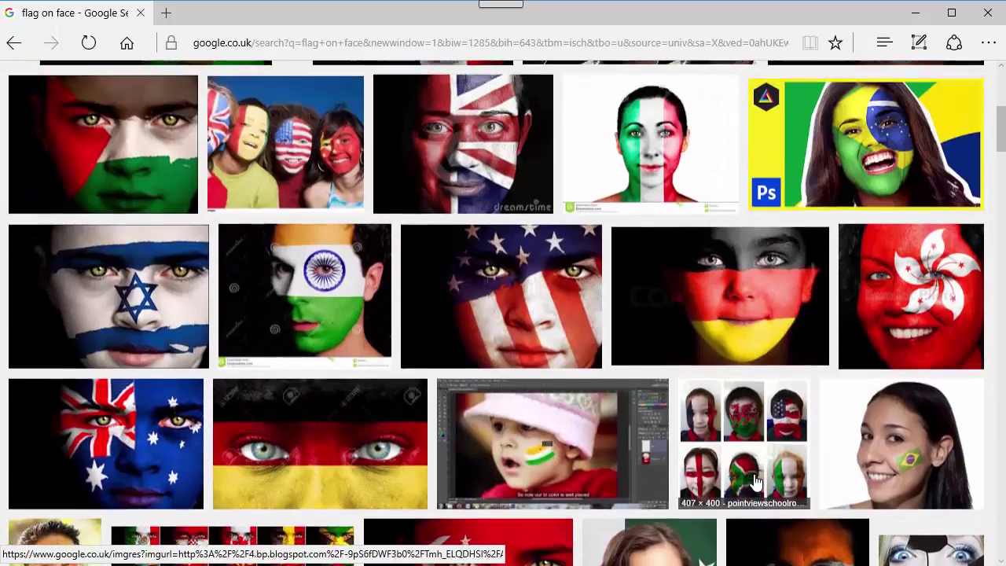
{"action": "scroll", "coordinate": [754, 479], "scroll_direction": "up", "scroll_amount": 5}
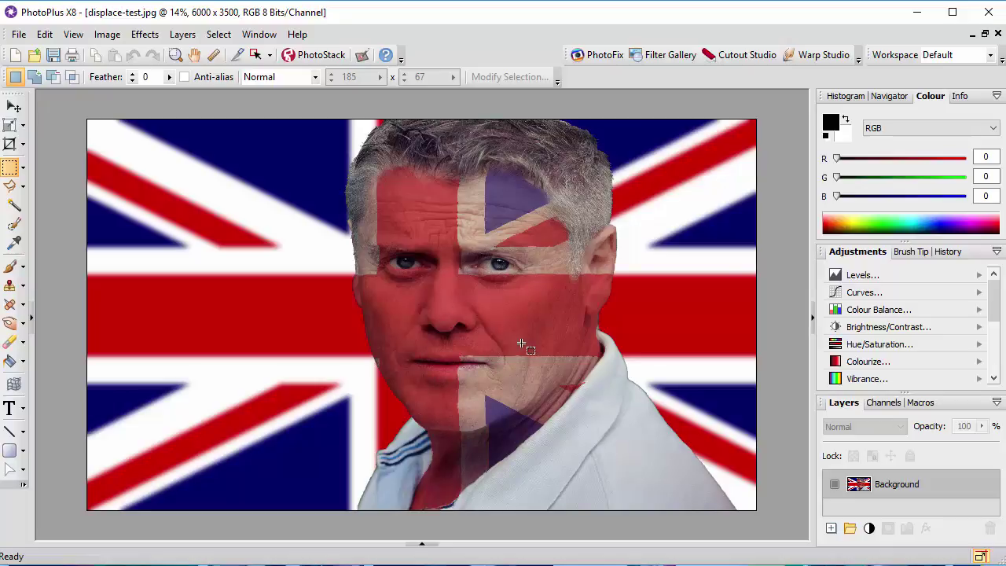
Switch to PhotoPlus and view the open source images person-822552.jpg and union-jack-1027898.jpg one after the other
{"action": "left_click", "coordinate": [421, 544]}
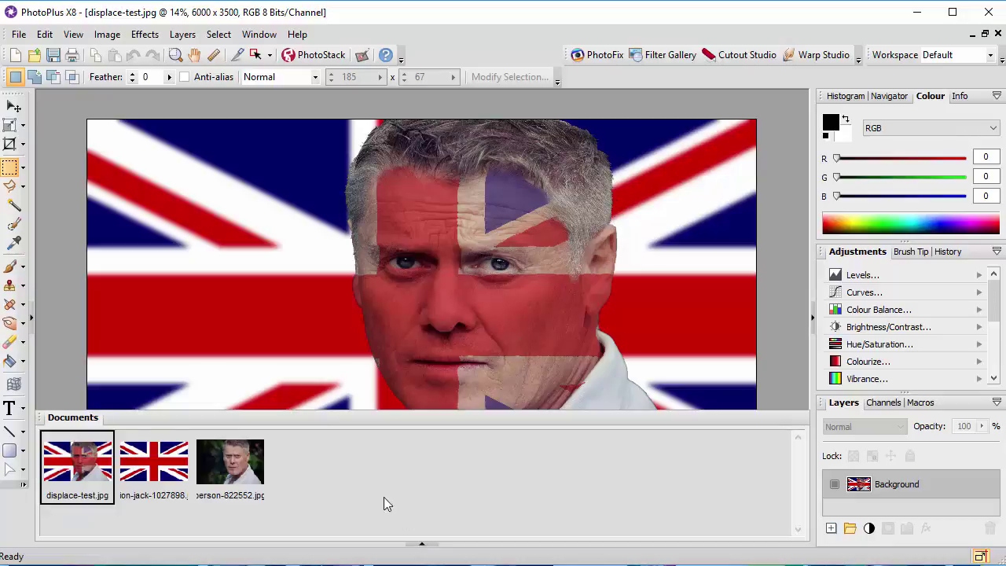
{"action": "left_click", "coordinate": [239, 477]}
{"action": "left_click", "coordinate": [421, 544]}
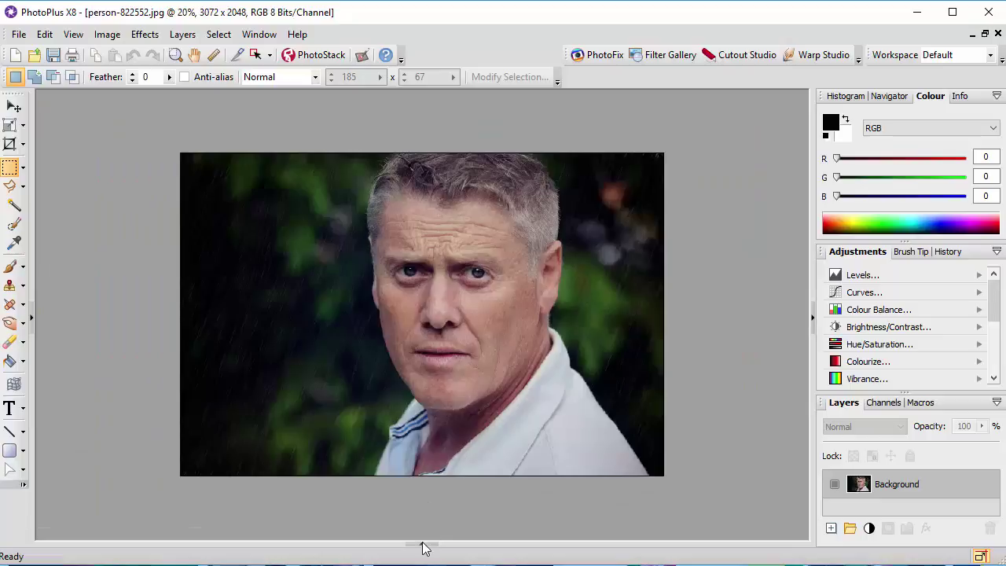
{"action": "left_click", "coordinate": [421, 545]}
{"action": "left_click", "coordinate": [142, 465]}
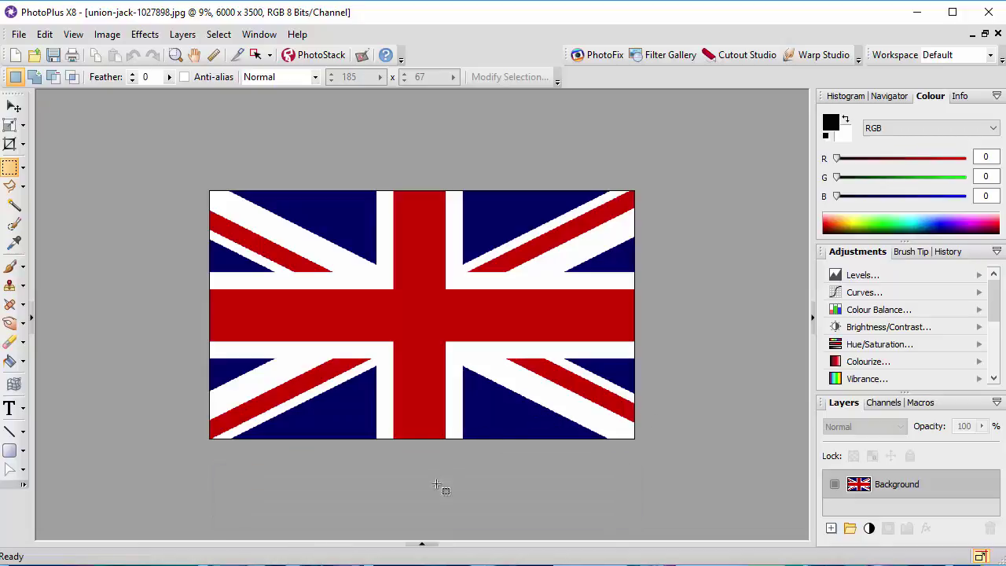
{"action": "left_click", "coordinate": [424, 542]}
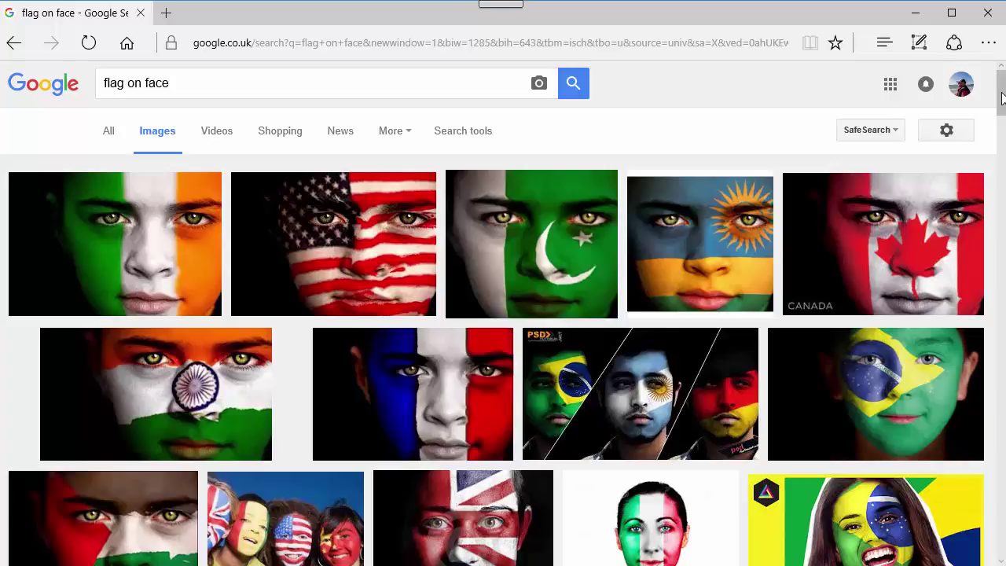
Return to the browser and compare further flag-painted face examples in the "flag on face" image results
{"action": "scroll", "coordinate": [471, 334], "scroll_direction": "down", "scroll_amount": 2}
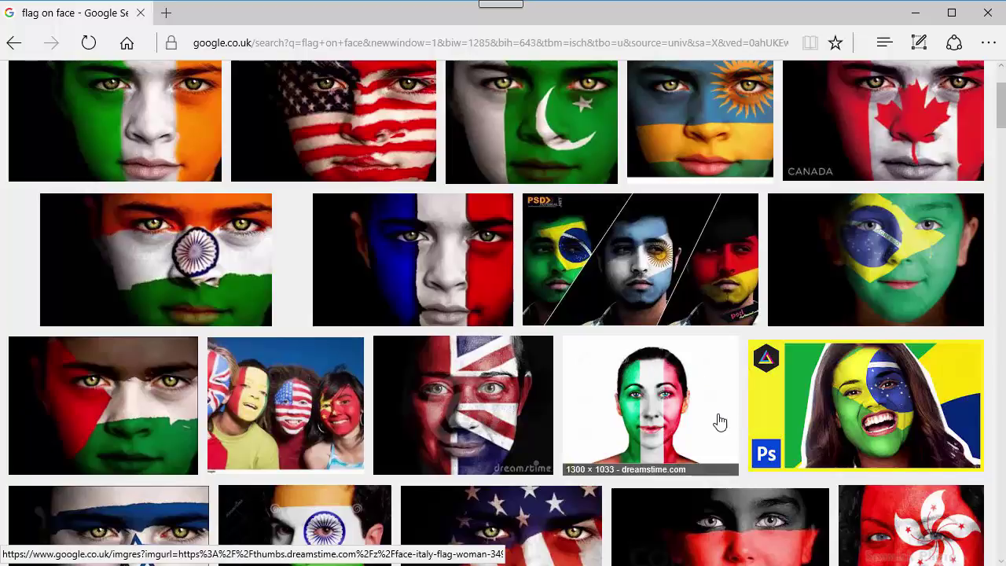
{"action": "scroll", "coordinate": [667, 404], "scroll_direction": "down", "scroll_amount": 2}
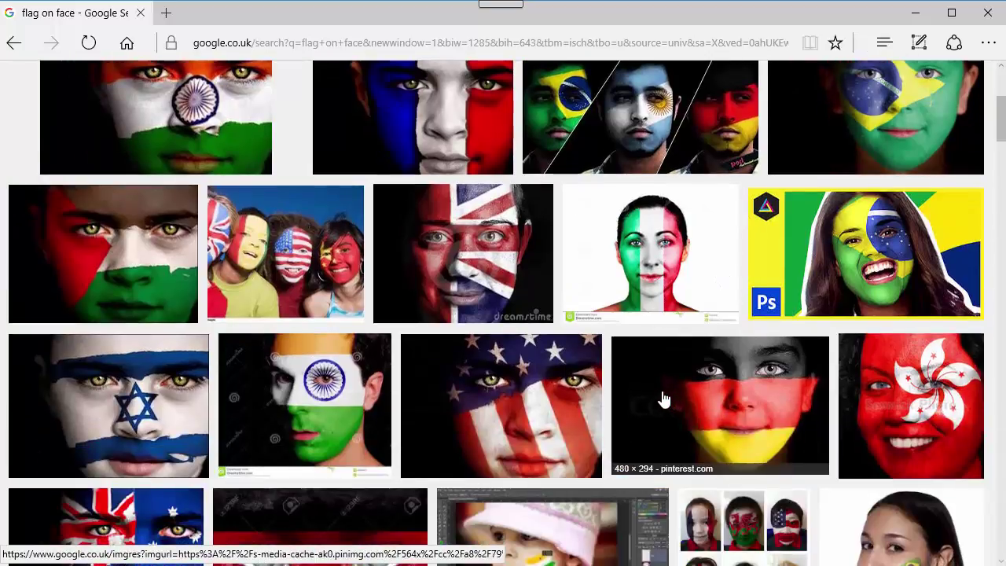
{"action": "scroll", "coordinate": [667, 400], "scroll_direction": "down", "scroll_amount": 3}
{"action": "scroll", "coordinate": [620, 391], "scroll_direction": "down", "scroll_amount": 3}
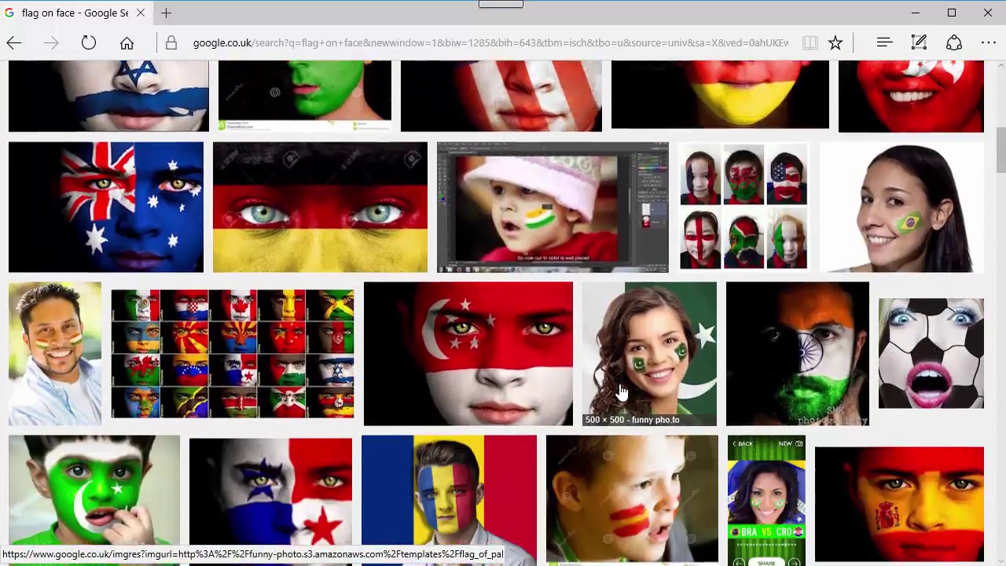
{"action": "scroll", "coordinate": [602, 406], "scroll_direction": "down", "scroll_amount": 1}
{"action": "scroll", "coordinate": [600, 398], "scroll_direction": "down", "scroll_amount": 4}
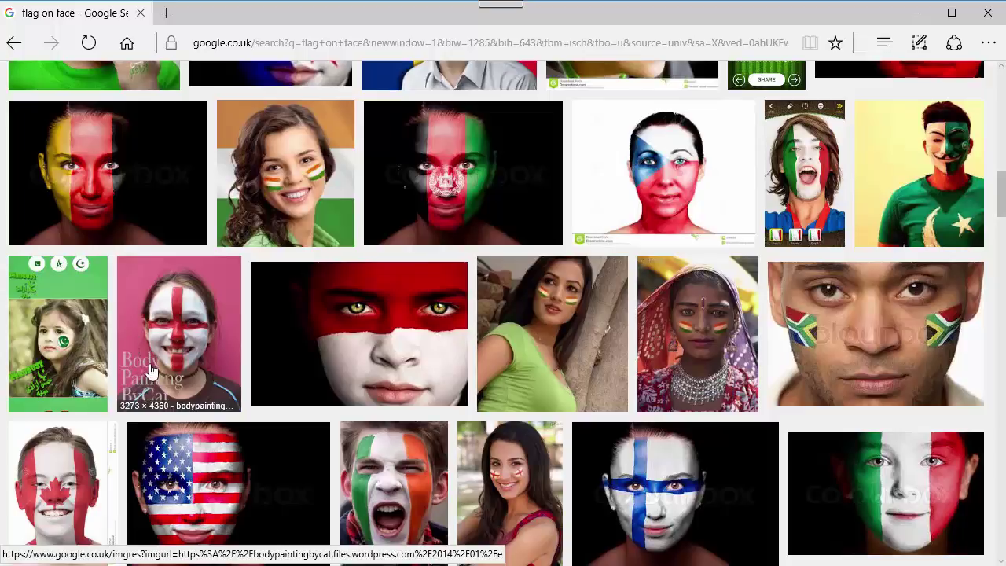
{"action": "scroll", "coordinate": [254, 330], "scroll_direction": "up", "scroll_amount": 3}
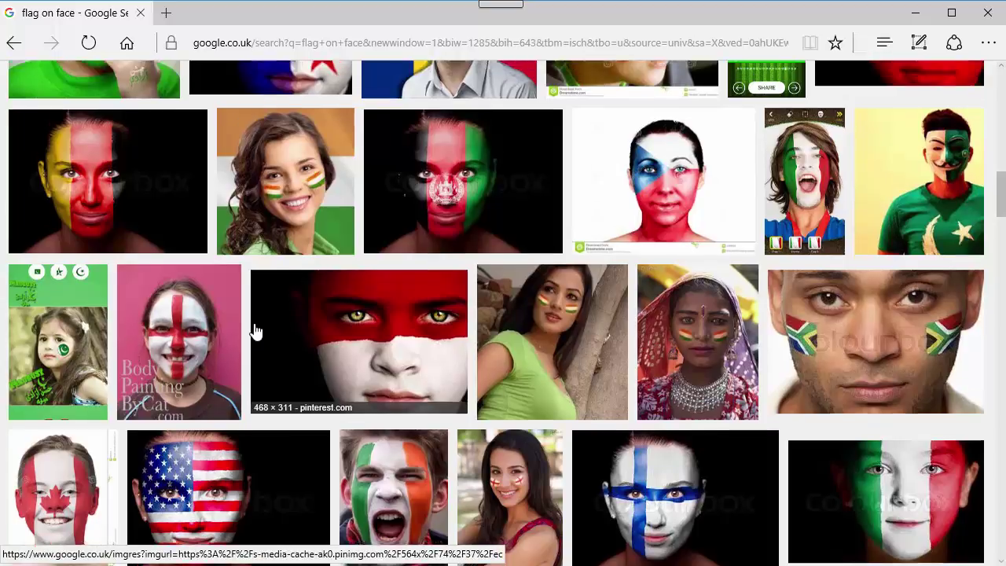
{"action": "scroll", "coordinate": [242, 366], "scroll_direction": "up", "scroll_amount": 2}
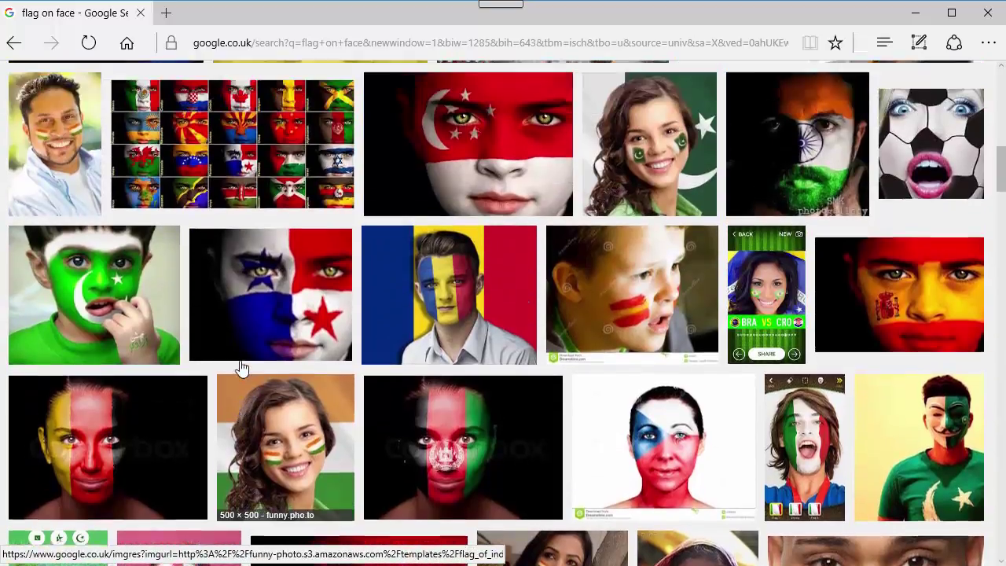
{"action": "scroll", "coordinate": [240, 370], "scroll_direction": "up", "scroll_amount": 4}
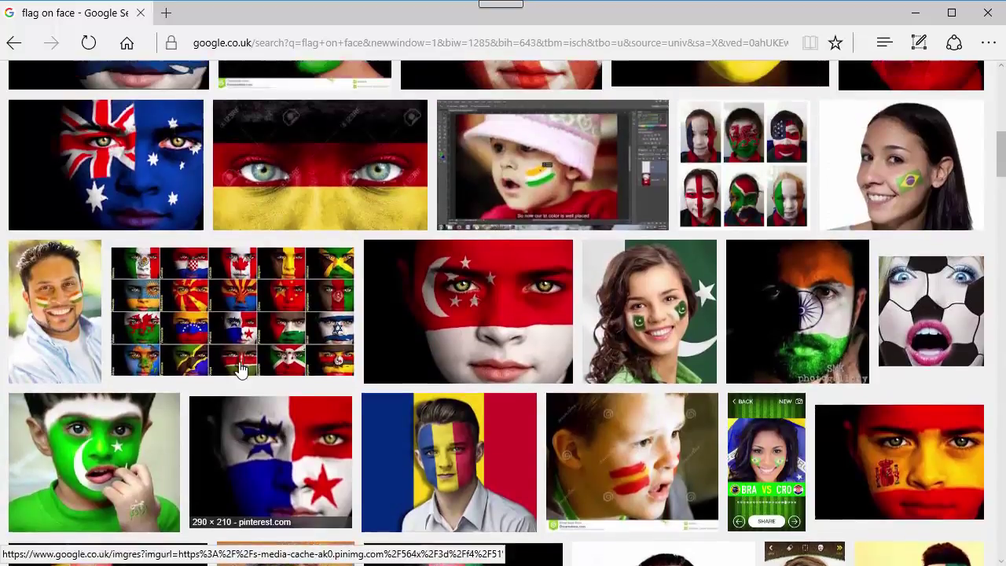
{"action": "scroll", "coordinate": [241, 370], "scroll_direction": "up", "scroll_amount": 5}
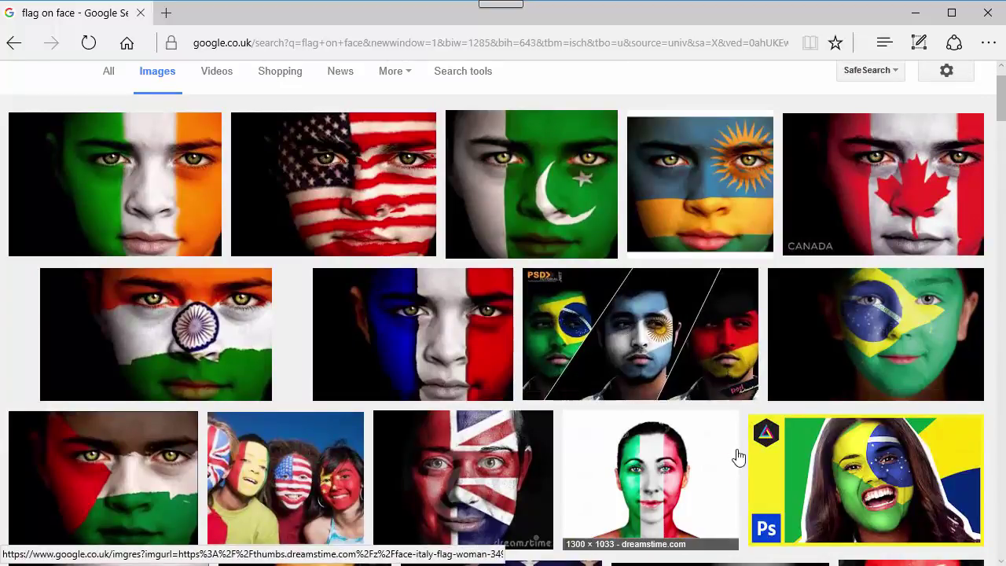
{"action": "scroll", "coordinate": [754, 462], "scroll_direction": "down", "scroll_amount": 1}
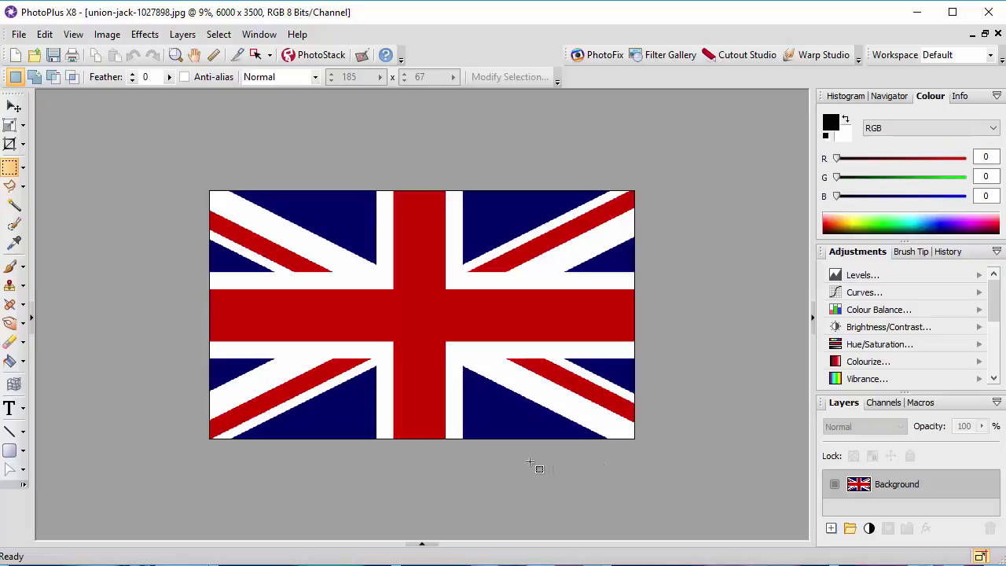
Switch to PhotoPlus, display person-822552.jpg and slightly increase its saturation with a Hue/Saturation/Lightness adjustment
{"action": "left_click", "coordinate": [422, 544]}
{"action": "left_click", "coordinate": [240, 480]}
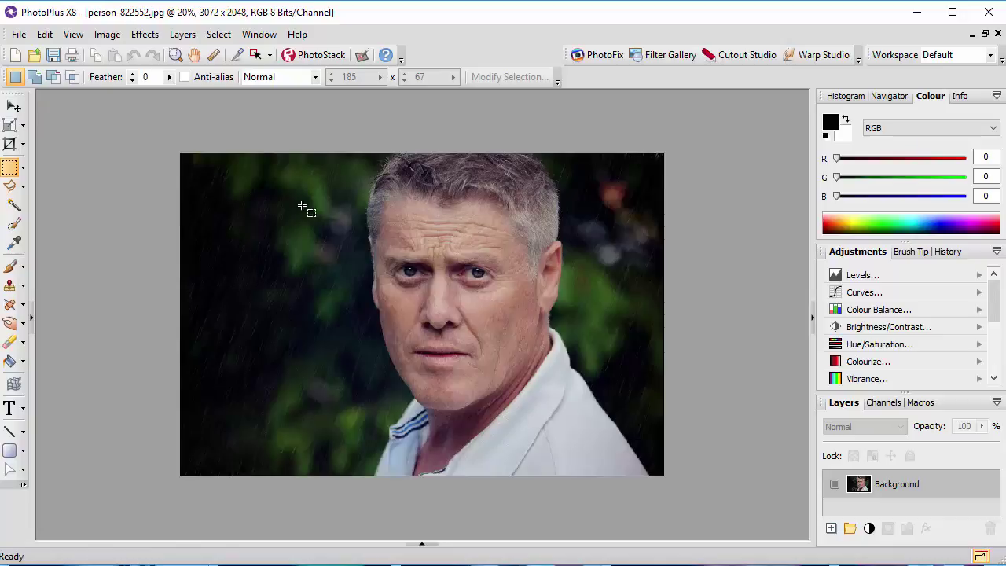
{"action": "left_click", "coordinate": [107, 35]}
{"action": "mouse_move", "coordinate": [130, 56]}
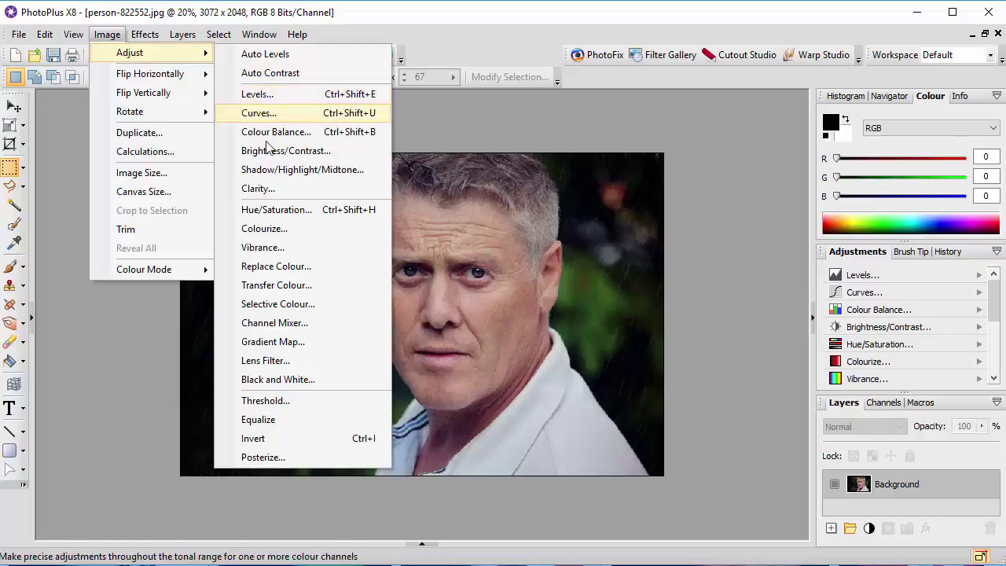
{"action": "left_click", "coordinate": [279, 210]}
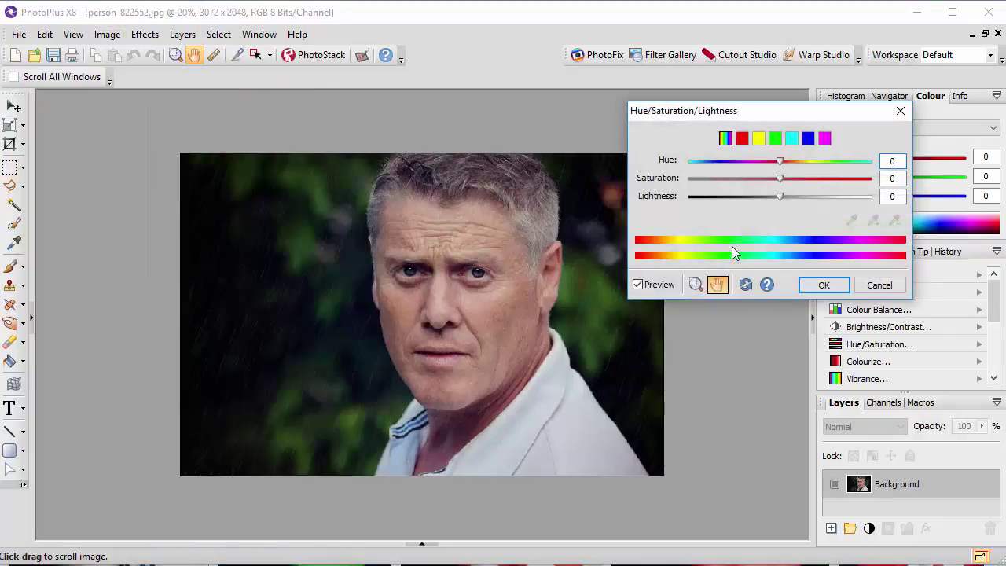
{"action": "left_click_drag", "start_coordinate": [783, 180], "coordinate": [803, 183]}
{"action": "left_click", "coordinate": [823, 284]}
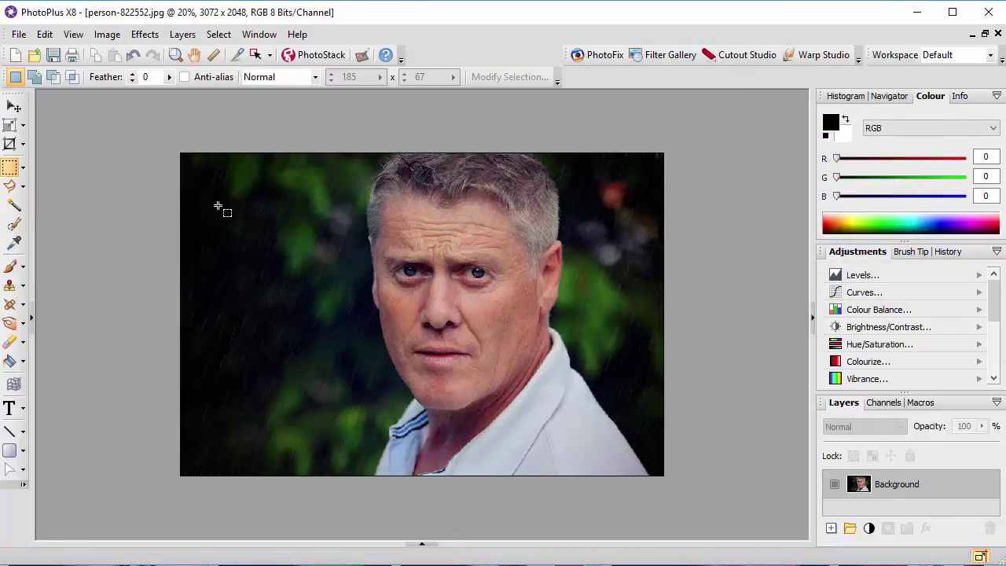
Select the entire portrait photo and copy it to the clipboard
{"action": "left_click", "coordinate": [220, 41]}
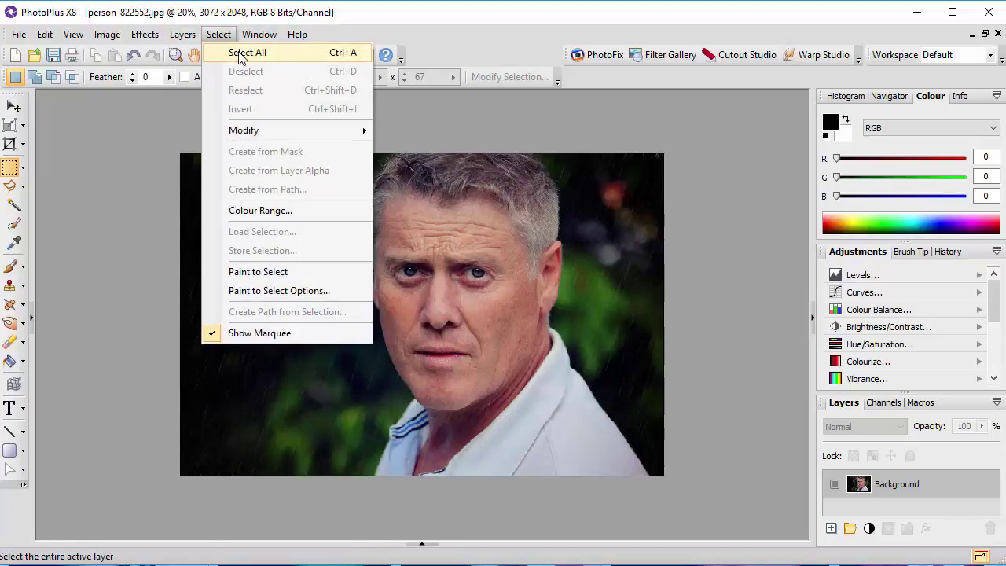
{"action": "left_click", "coordinate": [244, 53]}
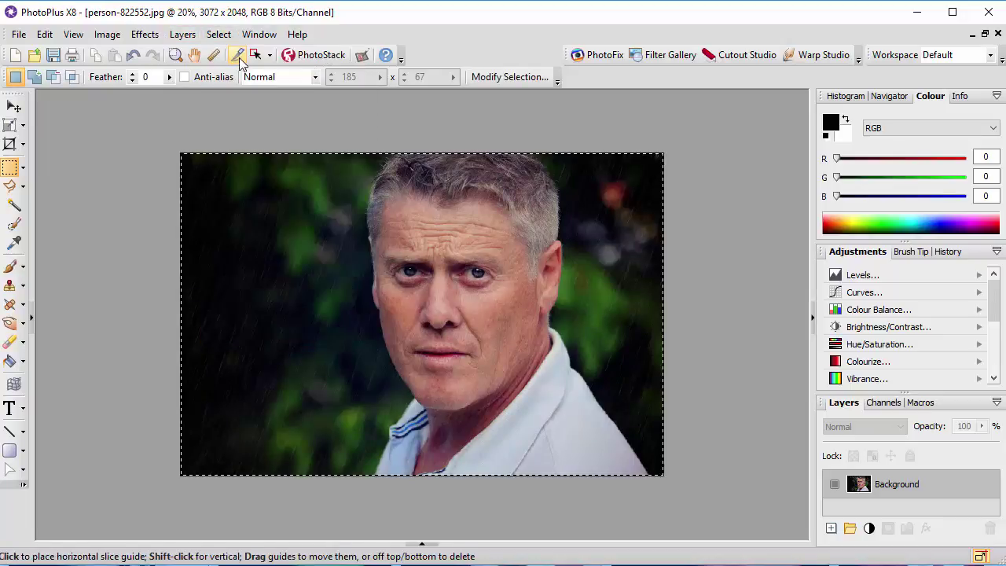
{"action": "left_click", "coordinate": [44, 36]}
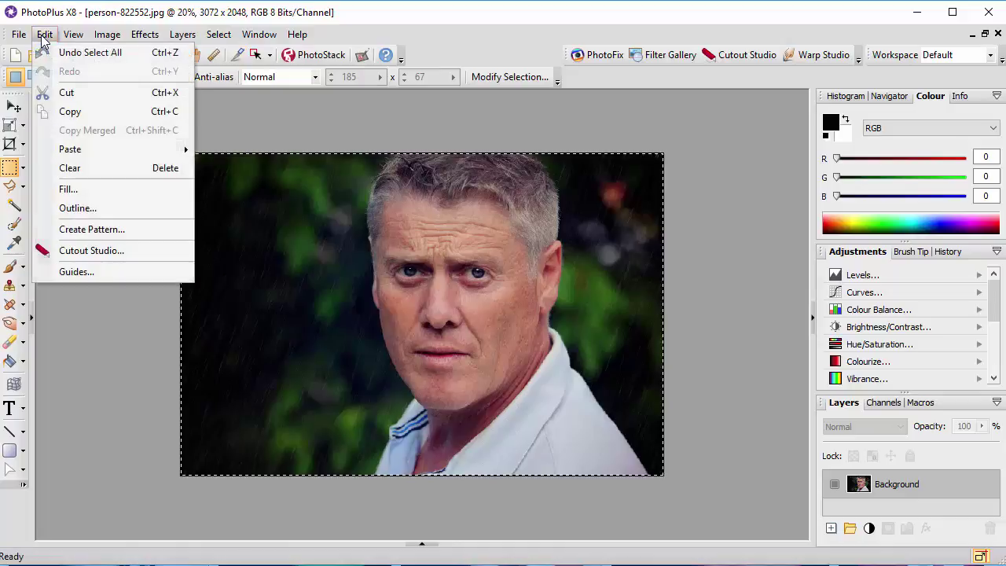
{"action": "left_click", "coordinate": [71, 114]}
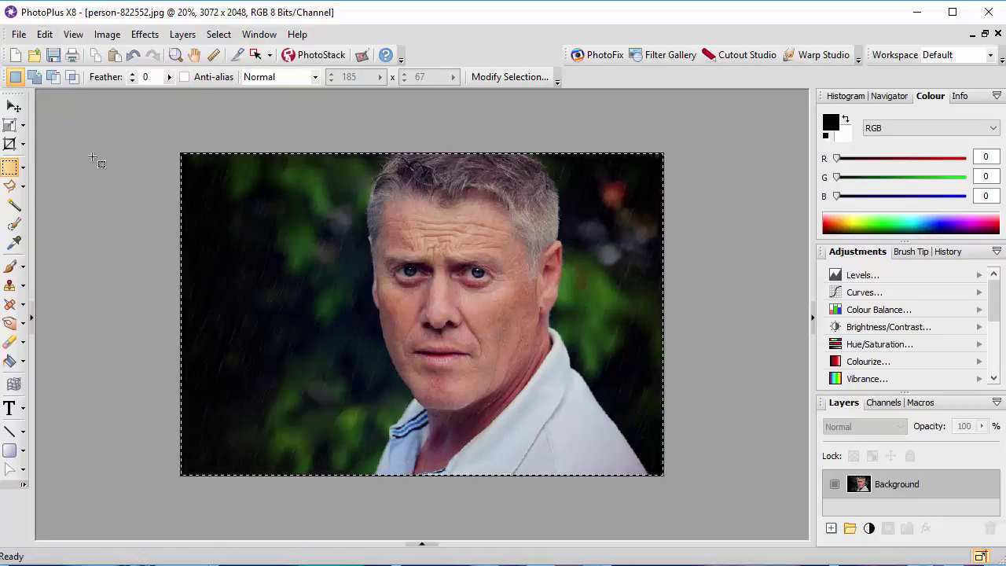
Display union-jack-1027898.jpg and paste the copied portrait into it as a new layer
{"action": "left_click", "coordinate": [419, 543]}
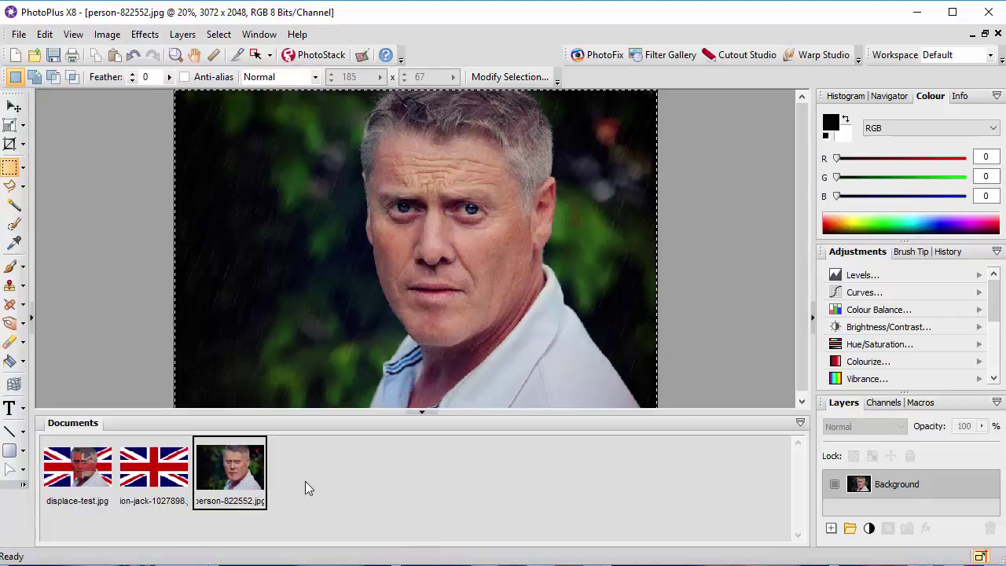
{"action": "left_click", "coordinate": [154, 471]}
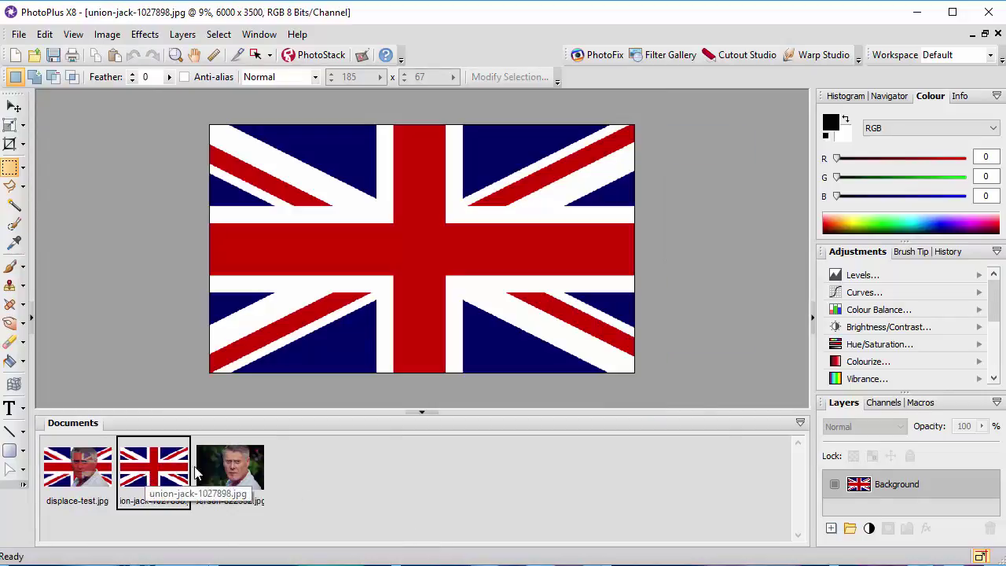
{"action": "left_click", "coordinate": [422, 412]}
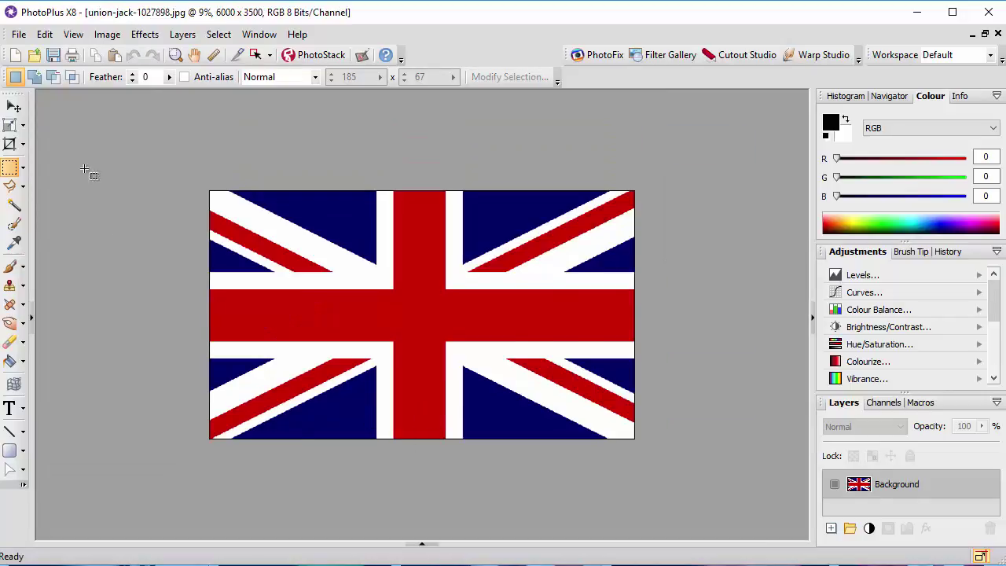
{"action": "left_click", "coordinate": [45, 34]}
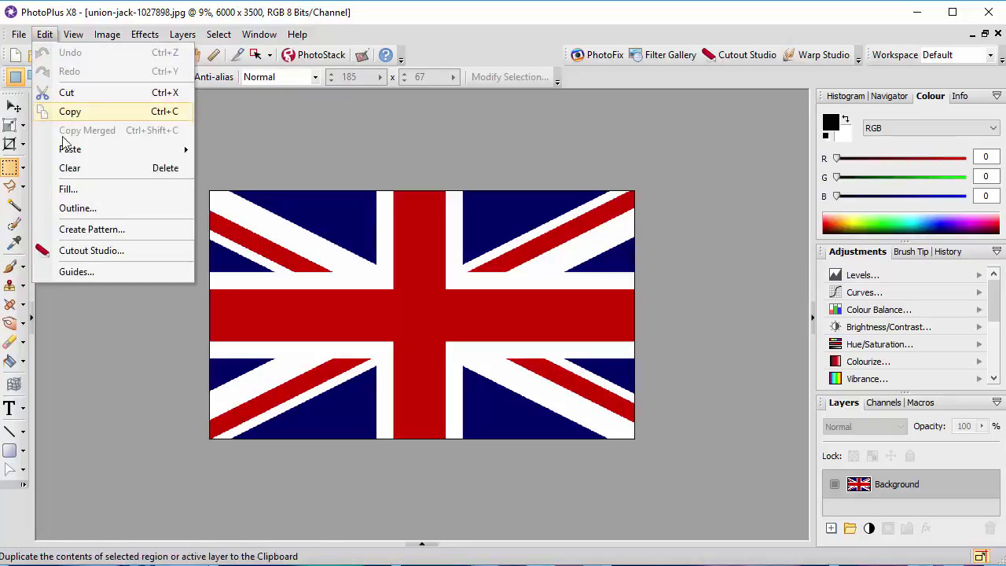
{"action": "mouse_move", "coordinate": [67, 155]}
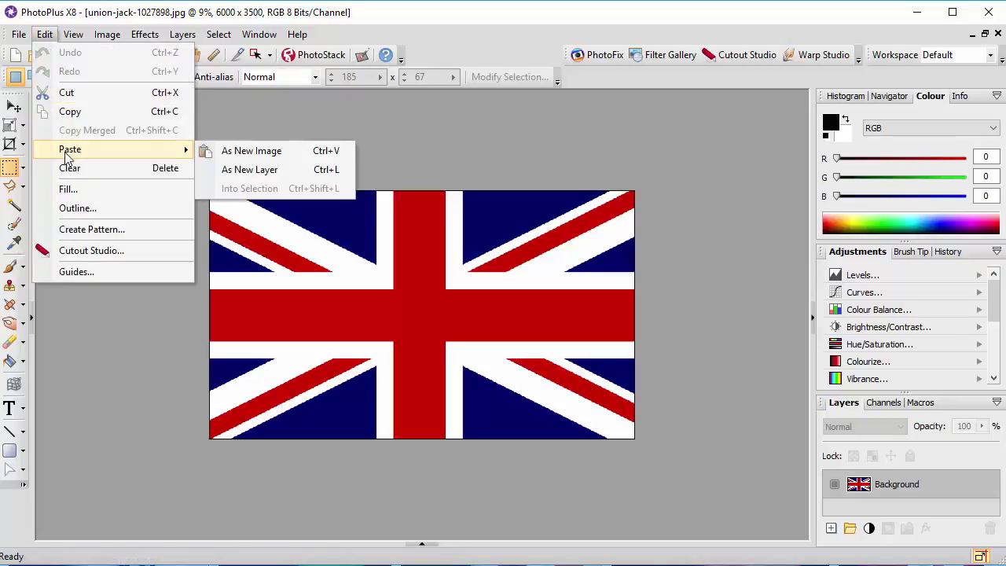
{"action": "left_click", "coordinate": [280, 172]}
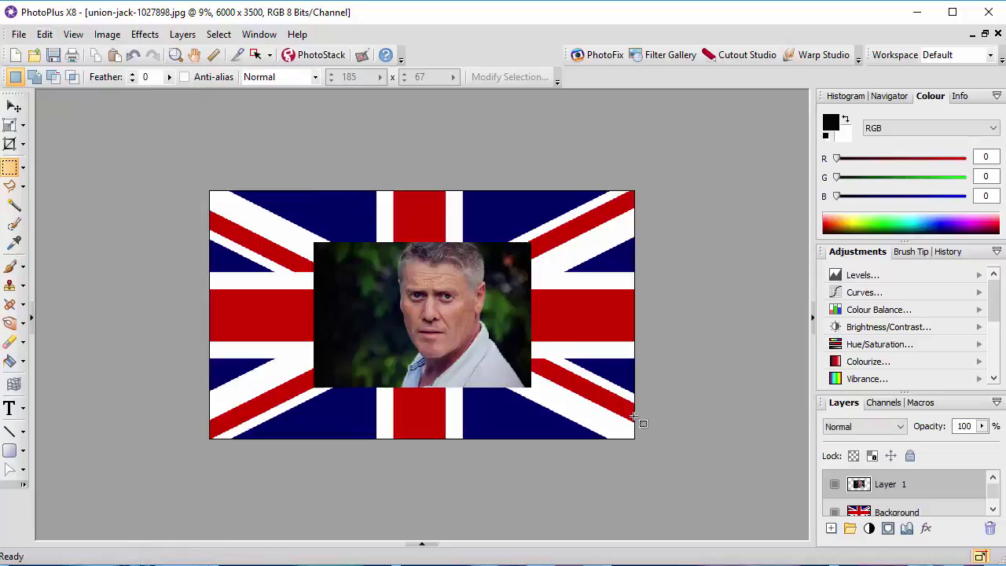
Scale the pasted portrait layer proportionally until it covers the whole Union Jack canvas
{"action": "scroll", "coordinate": [682, 395], "scroll_direction": "up", "scroll_amount": 4}
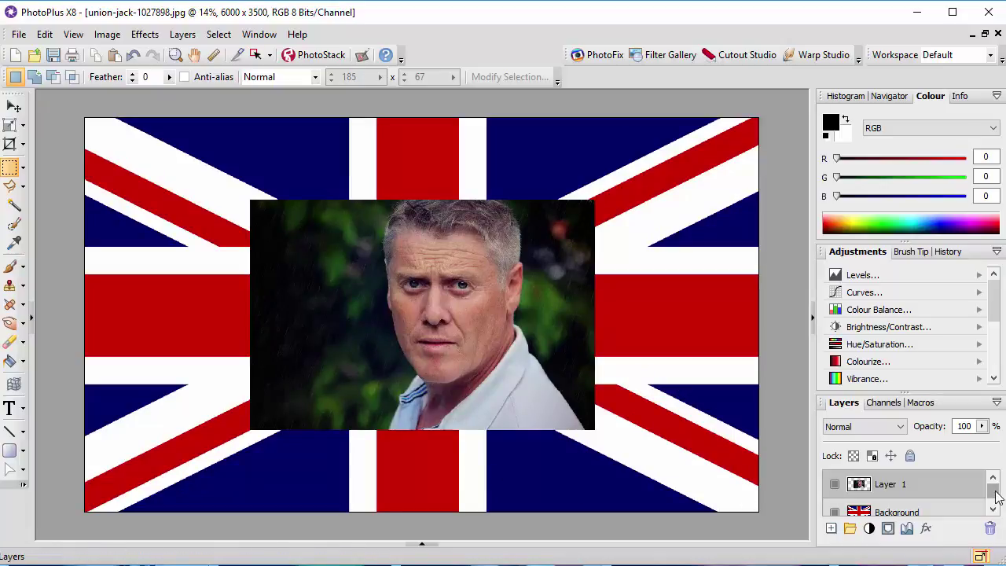
{"action": "left_click_drag", "start_coordinate": [996, 495], "coordinate": [995, 485]}
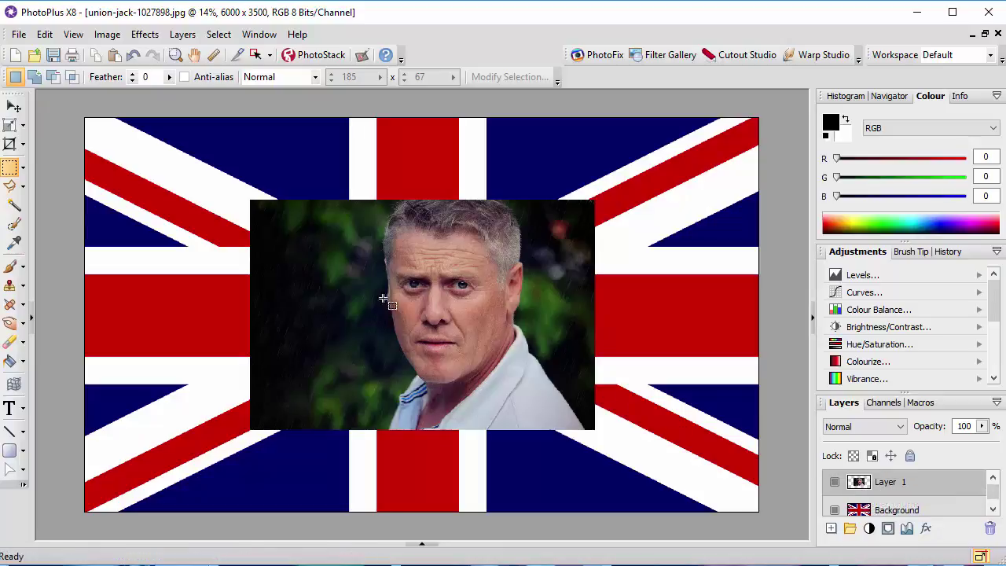
{"action": "left_click", "coordinate": [9, 126]}
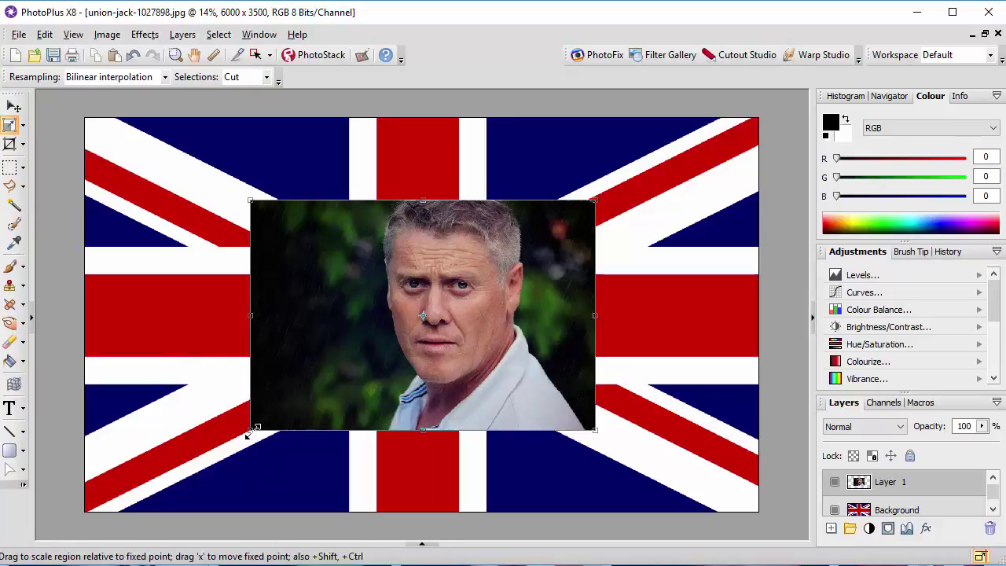
{"action": "left_click_drag", "start_coordinate": [248, 428], "coordinate": [87, 509]}
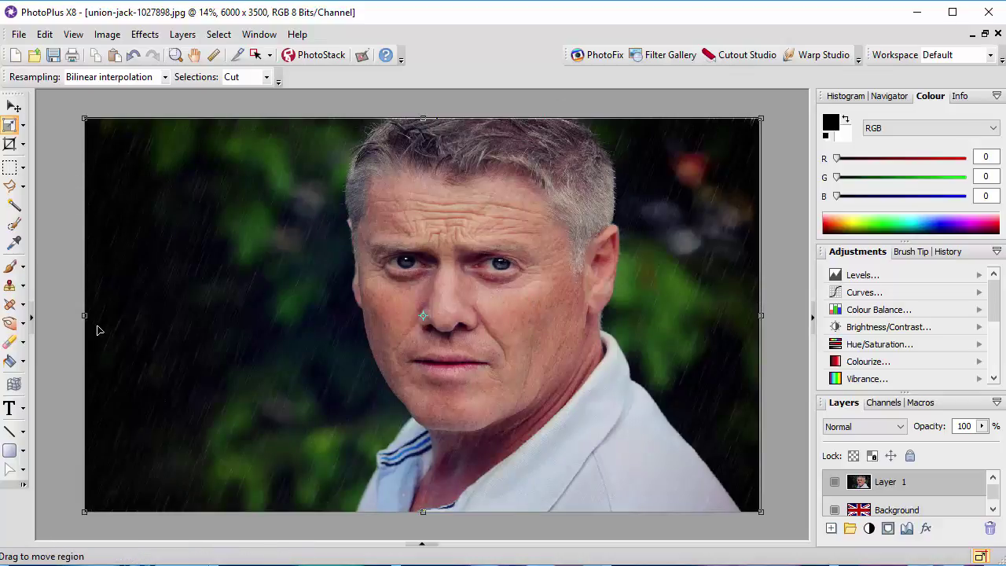
{"action": "left_click", "coordinate": [9, 169]}
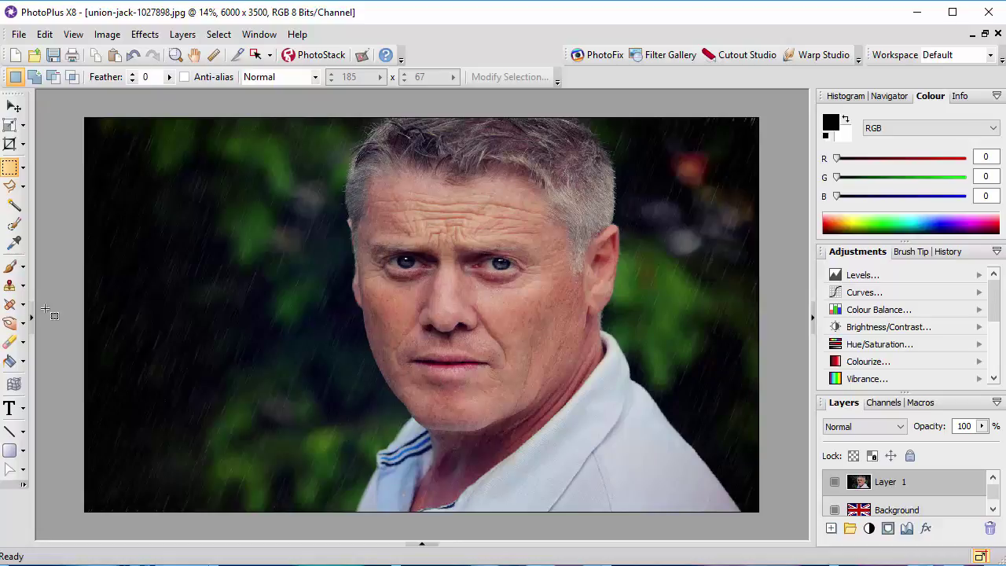
Select the man's head, neck and shirt with the Smart Selection Brush, using brush size 240, grow tolerance 11 and border 1
{"action": "left_click", "coordinate": [13, 228]}
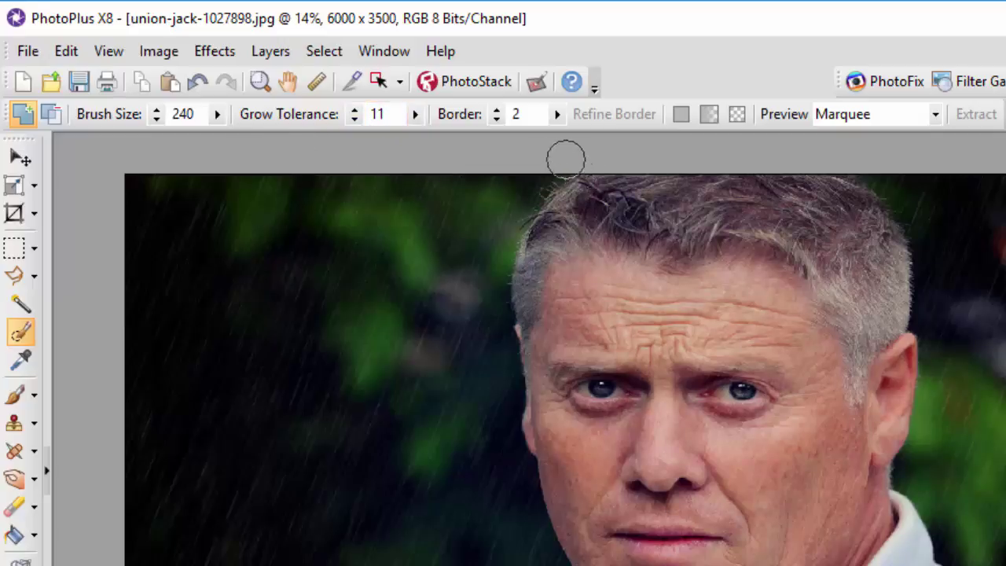
{"action": "left_click", "coordinate": [497, 119]}
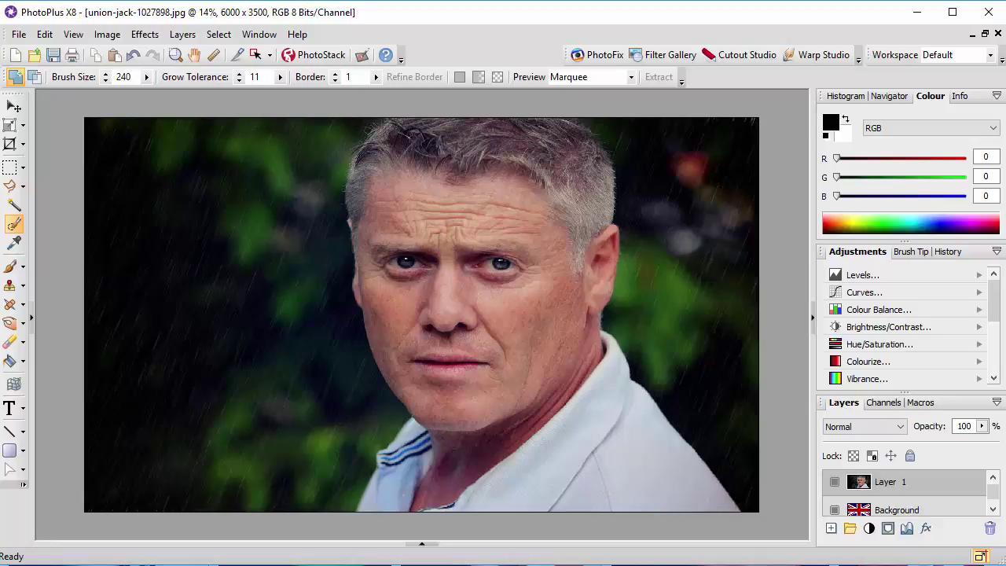
{"action": "mouse_move", "coordinate": [591, 480]}
{"action": "left_mouse_down"}
{"action": "mouse_move", "coordinate": [554, 385]}
{"action": "mouse_move", "coordinate": [534, 271]}
{"action": "mouse_move", "coordinate": [483, 216]}
{"action": "left_mouse_up"}
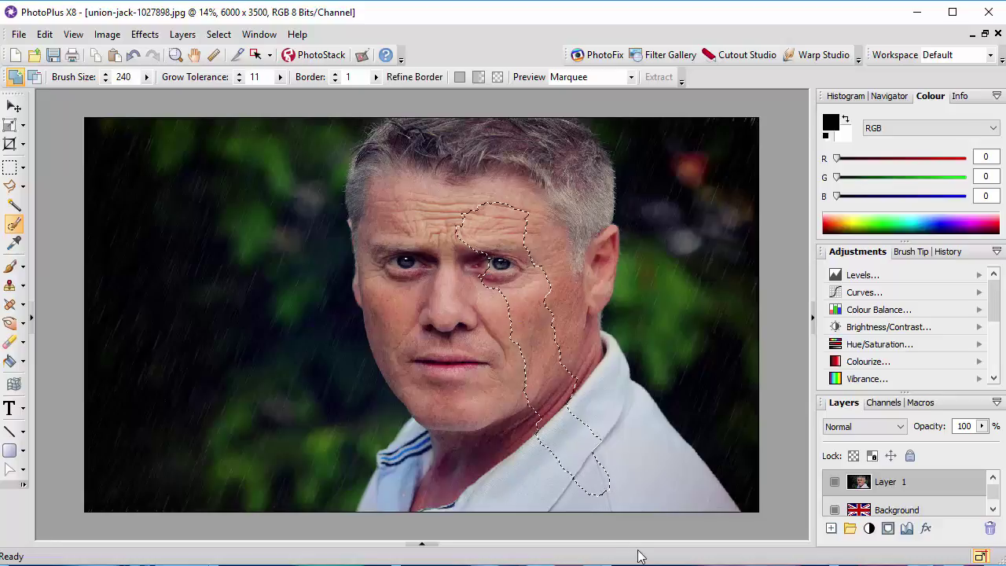
{"action": "mouse_move", "coordinate": [621, 498]}
{"action": "left_mouse_down"}
{"action": "mouse_move", "coordinate": [443, 490]}
{"action": "mouse_move", "coordinate": [454, 441]}
{"action": "mouse_move", "coordinate": [435, 458]}
{"action": "mouse_move", "coordinate": [432, 445]}
{"action": "mouse_move", "coordinate": [400, 510]}
{"action": "mouse_move", "coordinate": [410, 449]}
{"action": "mouse_move", "coordinate": [427, 443]}
{"action": "mouse_move", "coordinate": [395, 471]}
{"action": "left_mouse_up"}
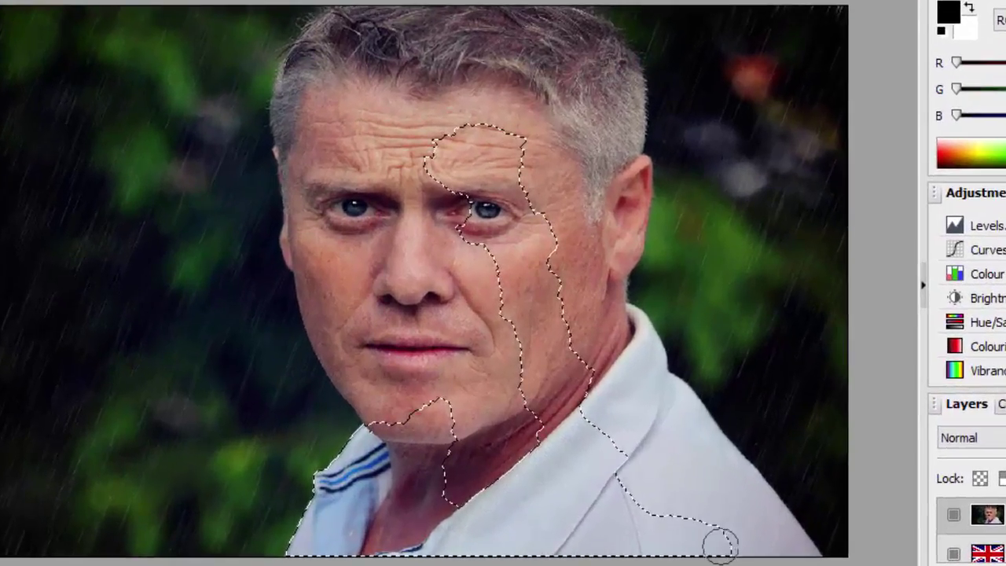
{"action": "mouse_move", "coordinate": [747, 519]}
{"action": "left_mouse_down"}
{"action": "mouse_move", "coordinate": [720, 524]}
{"action": "mouse_move", "coordinate": [670, 495]}
{"action": "mouse_move", "coordinate": [590, 417]}
{"action": "mouse_move", "coordinate": [597, 429]}
{"action": "mouse_move", "coordinate": [552, 278]}
{"action": "mouse_move", "coordinate": [558, 292]}
{"action": "mouse_move", "coordinate": [601, 212]}
{"action": "mouse_move", "coordinate": [600, 155]}
{"action": "mouse_move", "coordinate": [565, 190]}
{"action": "mouse_move", "coordinate": [549, 169]}
{"action": "mouse_move", "coordinate": [560, 134]}
{"action": "mouse_move", "coordinate": [601, 124]}
{"action": "mouse_move", "coordinate": [574, 52]}
{"action": "mouse_move", "coordinate": [522, 51]}
{"action": "mouse_move", "coordinate": [509, 33]}
{"action": "mouse_move", "coordinate": [392, 54]}
{"action": "mouse_move", "coordinate": [349, 79]}
{"action": "mouse_move", "coordinate": [326, 123]}
{"action": "mouse_move", "coordinate": [376, 288]}
{"action": "mouse_move", "coordinate": [476, 147]}
{"action": "mouse_move", "coordinate": [528, 95]}
{"action": "mouse_move", "coordinate": [452, 116]}
{"action": "mouse_move", "coordinate": [408, 248]}
{"action": "mouse_move", "coordinate": [419, 155]}
{"action": "mouse_move", "coordinate": [423, 282]}
{"action": "mouse_move", "coordinate": [466, 455]}
{"action": "mouse_move", "coordinate": [487, 282]}
{"action": "mouse_move", "coordinate": [477, 205]}
{"action": "mouse_move", "coordinate": [483, 300]}
{"action": "mouse_move", "coordinate": [468, 357]}
{"action": "mouse_move", "coordinate": [327, 164]}
{"action": "mouse_move", "coordinate": [305, 140]}
{"action": "mouse_move", "coordinate": [296, 151]}
{"action": "mouse_move", "coordinate": [347, 336]}
{"action": "mouse_move", "coordinate": [370, 369]}
{"action": "left_mouse_up"}
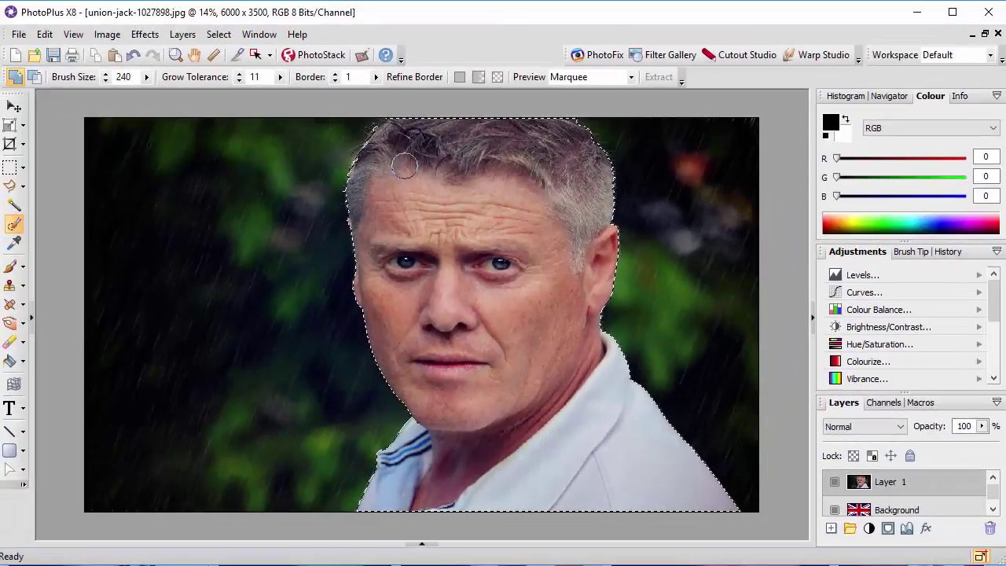
Subtract stray background from the selection along the upper edge of the man's hair with a size 20 selection brush
{"action": "scroll", "coordinate": [338, 182], "scroll_direction": "up", "scroll_amount": 4}
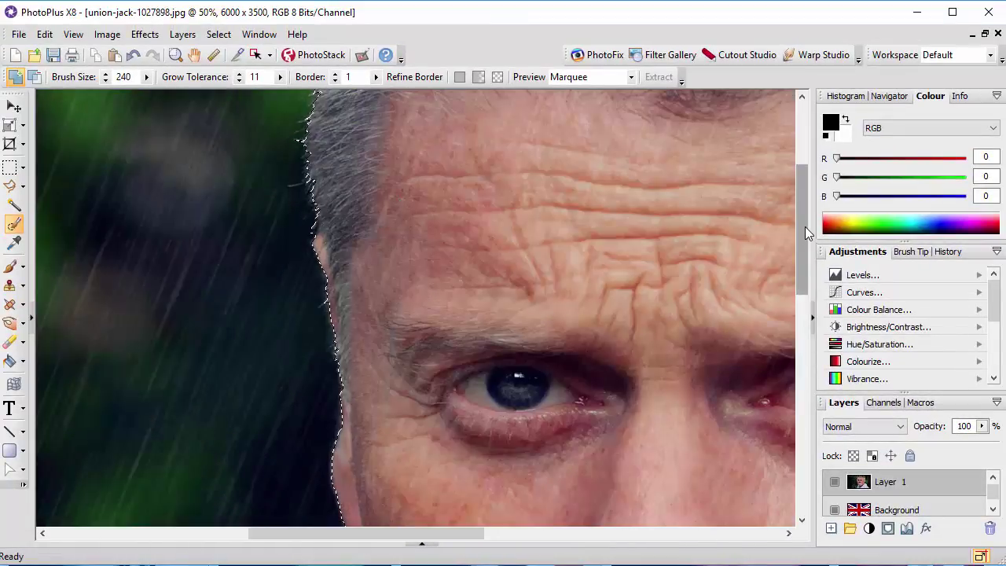
{"action": "left_click_drag", "start_coordinate": [804, 226], "coordinate": [805, 164]}
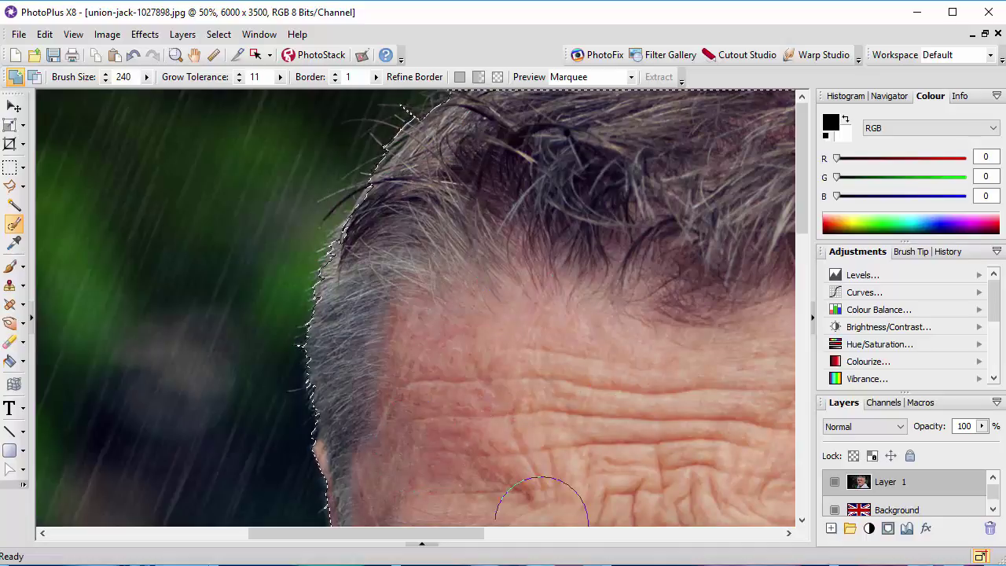
{"action": "left_click_drag", "start_coordinate": [439, 541], "coordinate": [620, 546]}
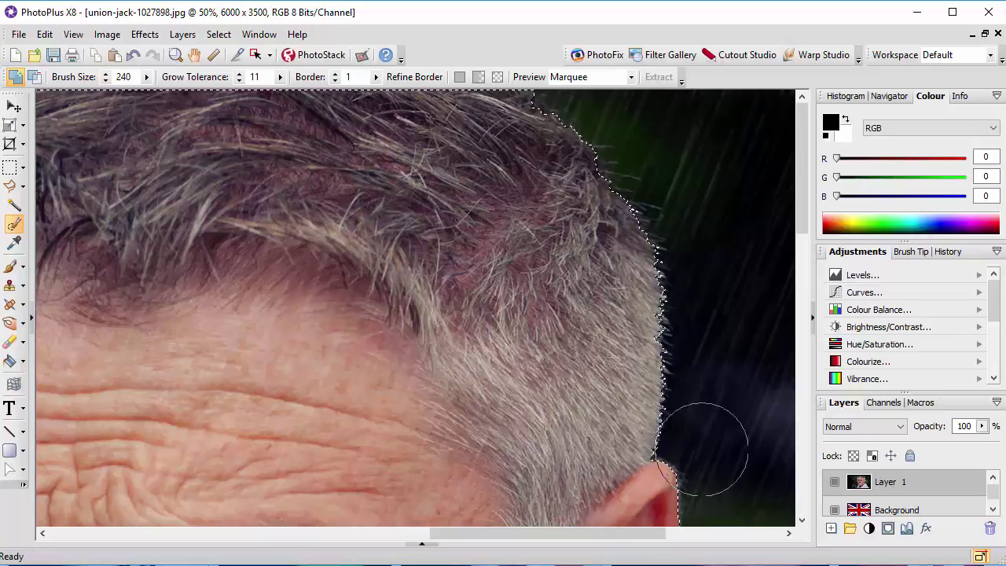
{"action": "mouse_move", "coordinate": [802, 178]}
{"action": "left_mouse_down"}
{"action": "mouse_move", "coordinate": [806, 402]}
{"action": "mouse_move", "coordinate": [800, 161]}
{"action": "left_mouse_up"}
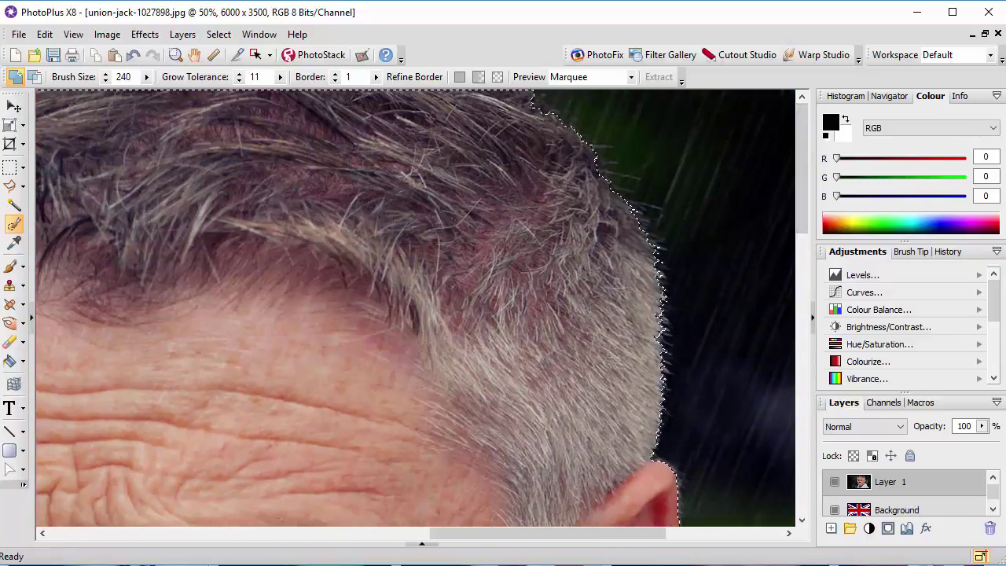
{"action": "left_click", "coordinate": [35, 79]}
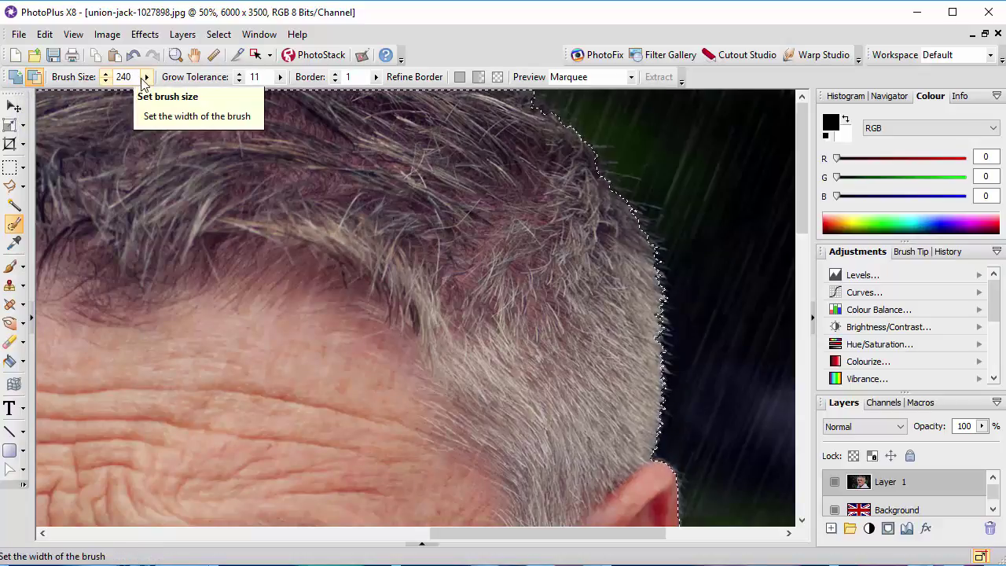
{"action": "left_click", "coordinate": [145, 77]}
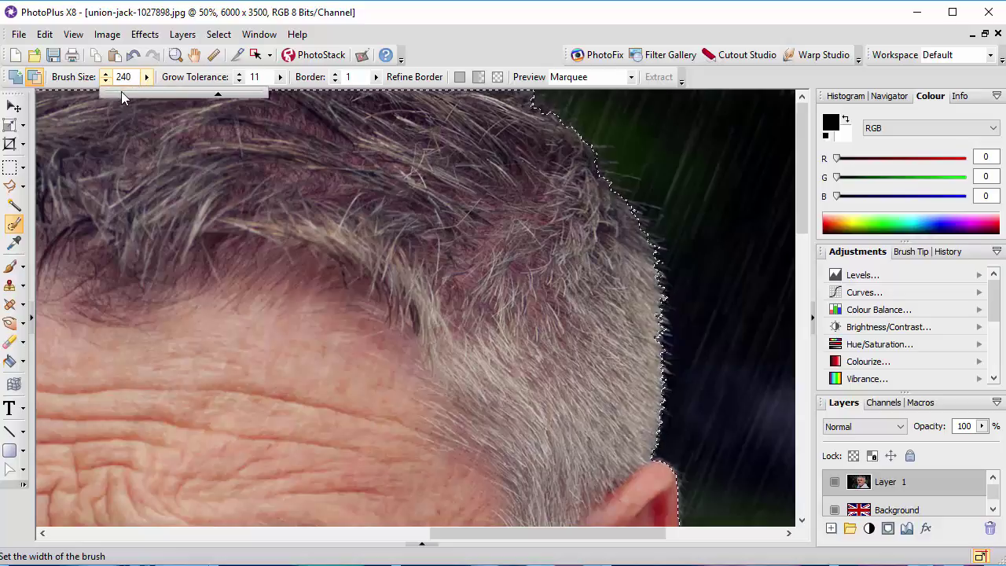
{"action": "left_click", "coordinate": [121, 91]}
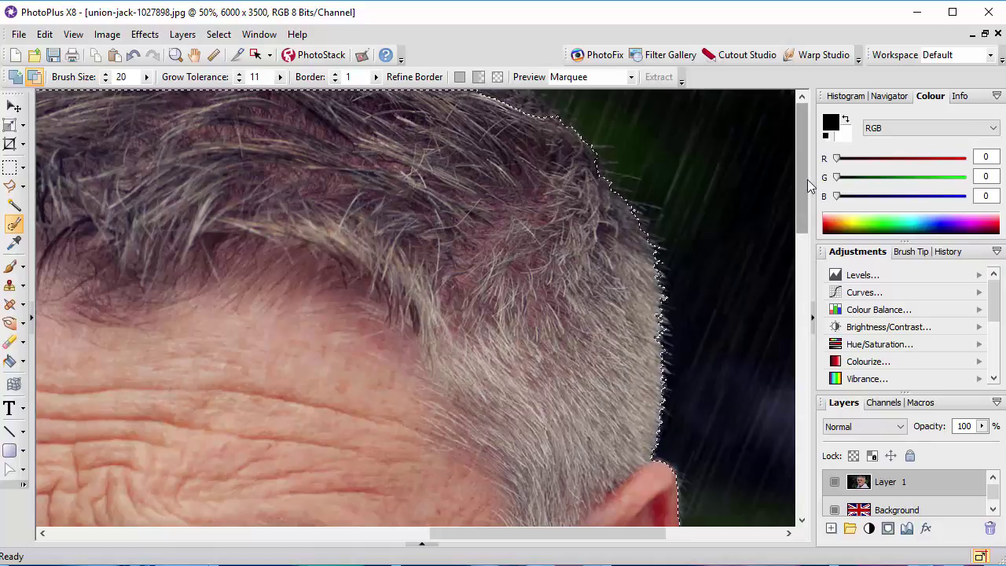
Check the selection outline along the ear, neck, collar, hair and the man's overall silhouette
{"action": "left_click_drag", "start_coordinate": [803, 160], "coordinate": [804, 345]}
{"action": "left_click_drag", "start_coordinate": [602, 535], "coordinate": [680, 555]}
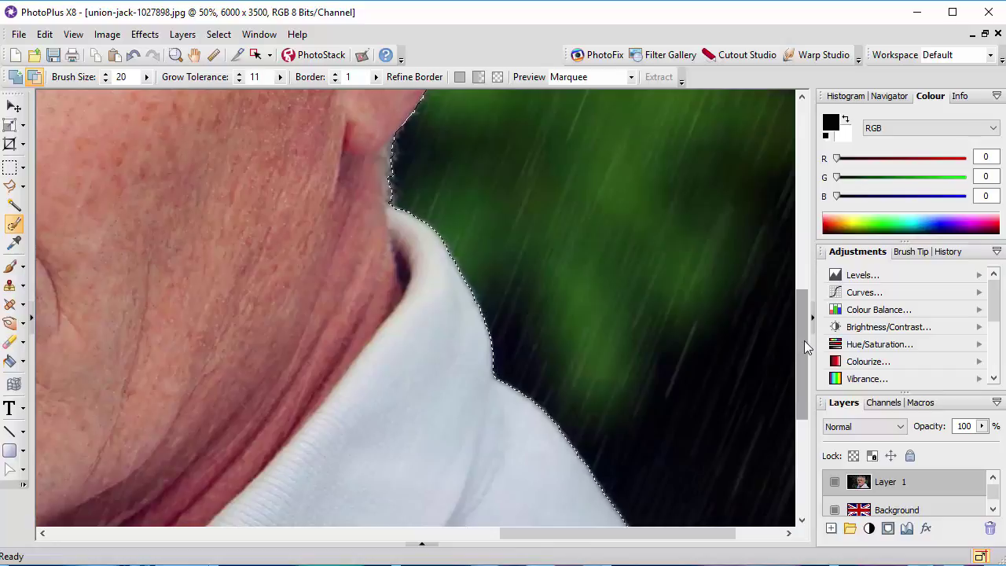
{"action": "left_click_drag", "start_coordinate": [803, 341], "coordinate": [805, 154]}
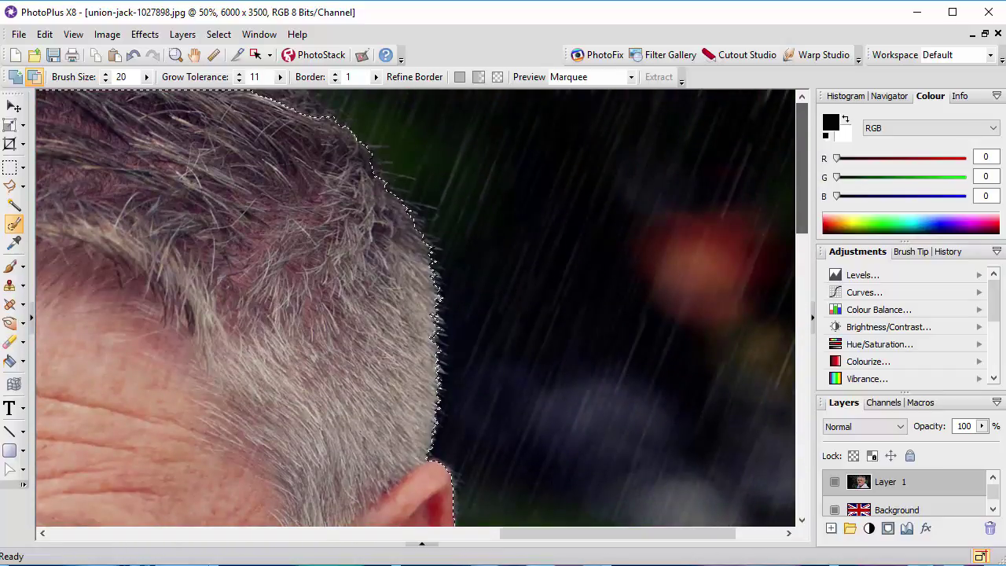
{"action": "left_click_drag", "start_coordinate": [626, 535], "coordinate": [387, 523]}
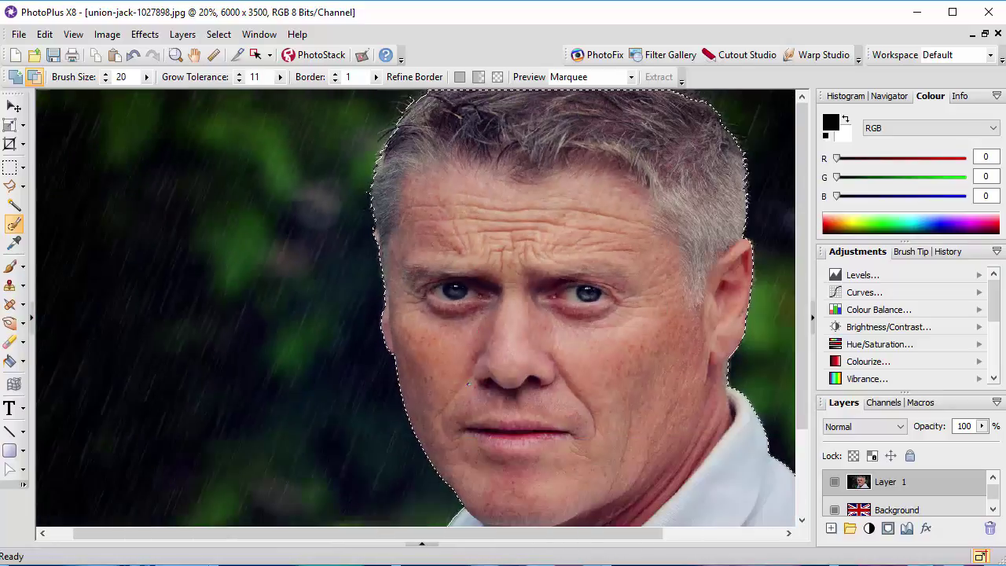
{"action": "scroll", "coordinate": [469, 382], "scroll_direction": "down", "scroll_amount": 2}
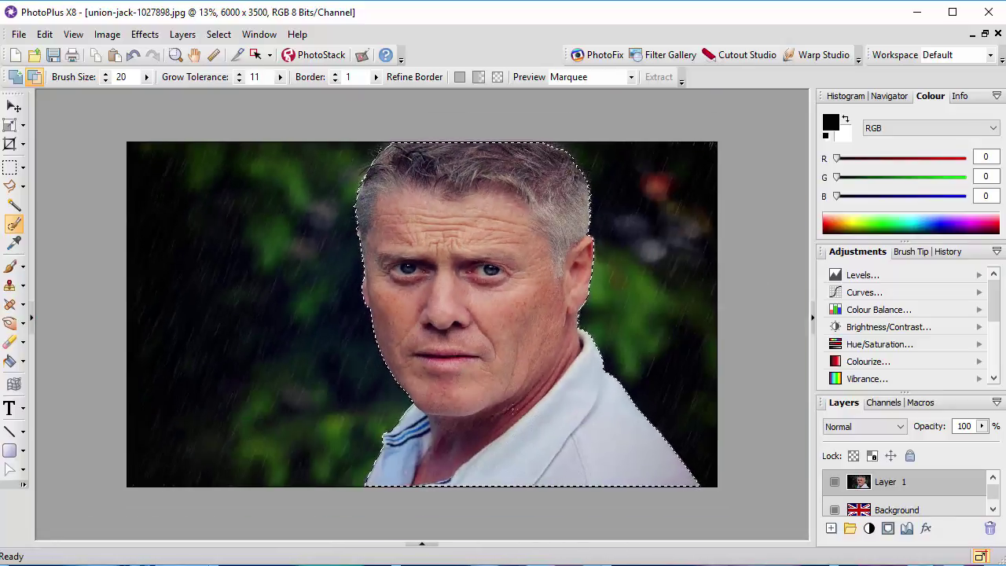
{"action": "scroll", "coordinate": [421, 314], "scroll_direction": "down", "scroll_amount": 1}
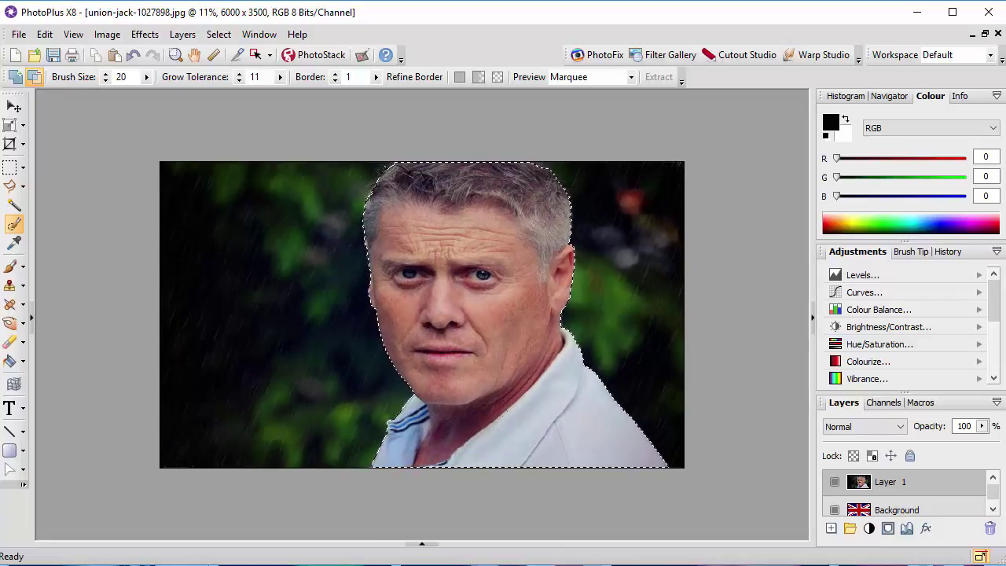
{"action": "scroll", "coordinate": [421, 314], "scroll_direction": "up", "scroll_amount": 2}
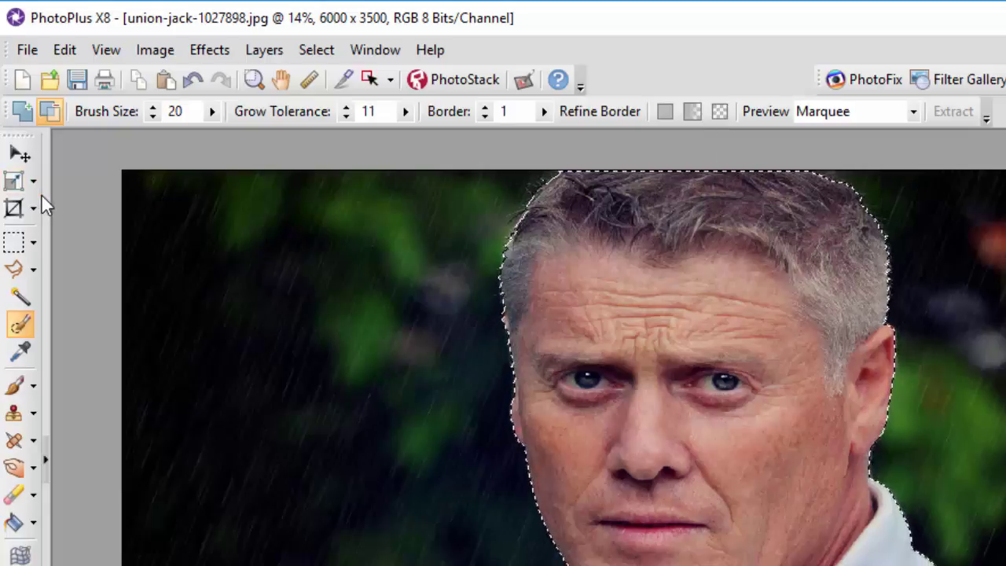
Feather the selection by 2, add a layer mask to Layer 1 from it, and deselect
{"action": "left_click", "coordinate": [16, 275]}
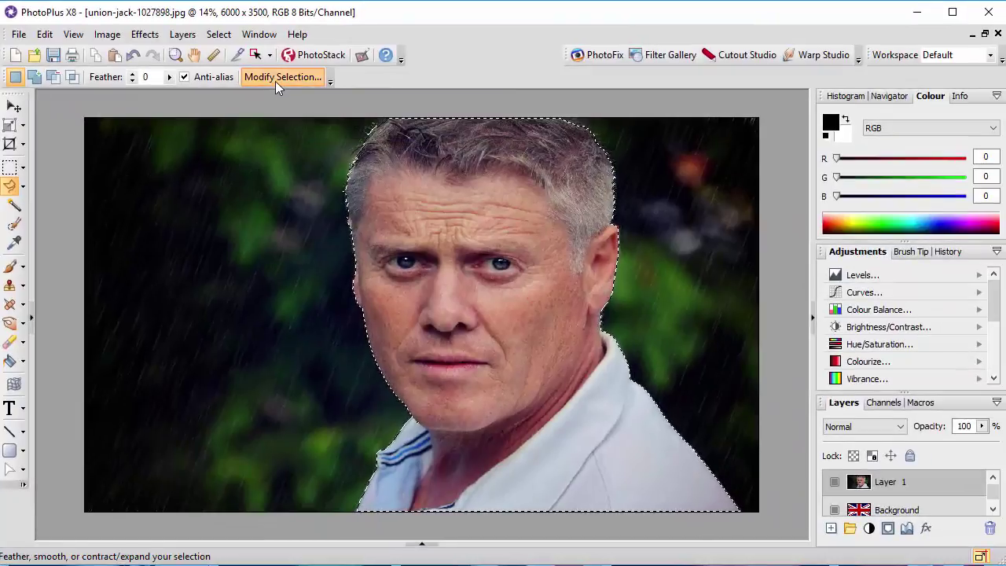
{"action": "left_click", "coordinate": [275, 78]}
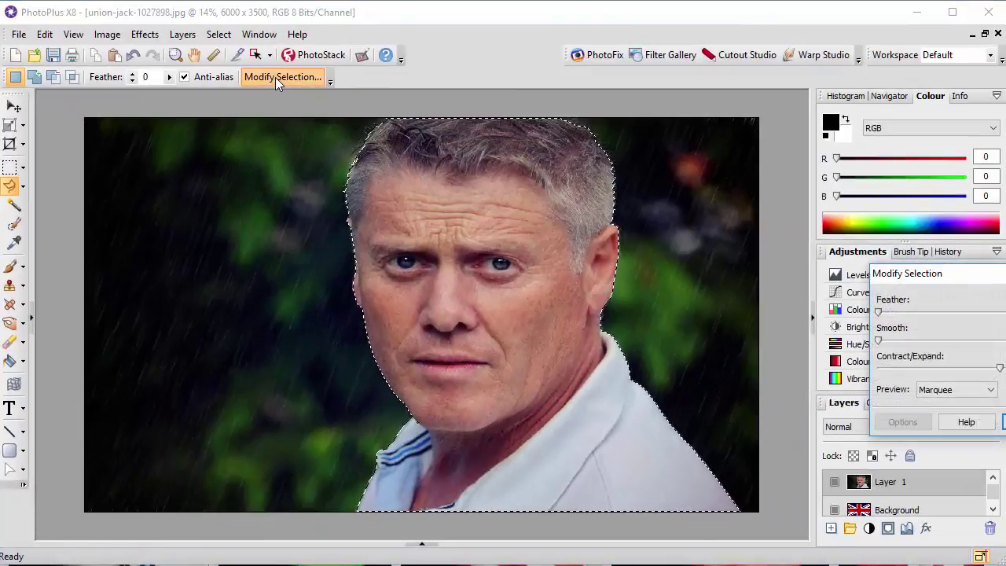
{"action": "left_click_drag", "start_coordinate": [975, 276], "coordinate": [712, 226]}
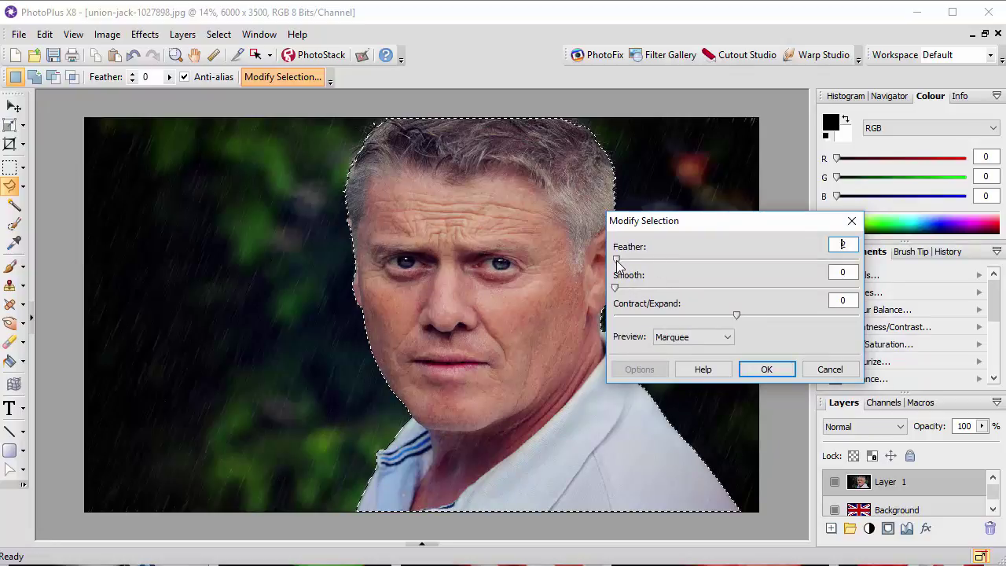
{"action": "left_click", "coordinate": [762, 369]}
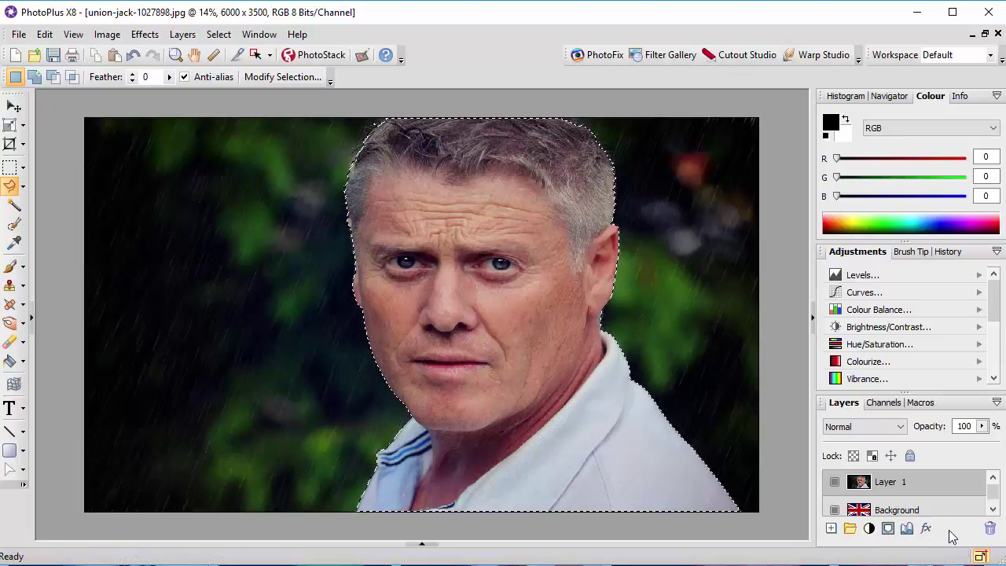
{"action": "left_click", "coordinate": [888, 529]}
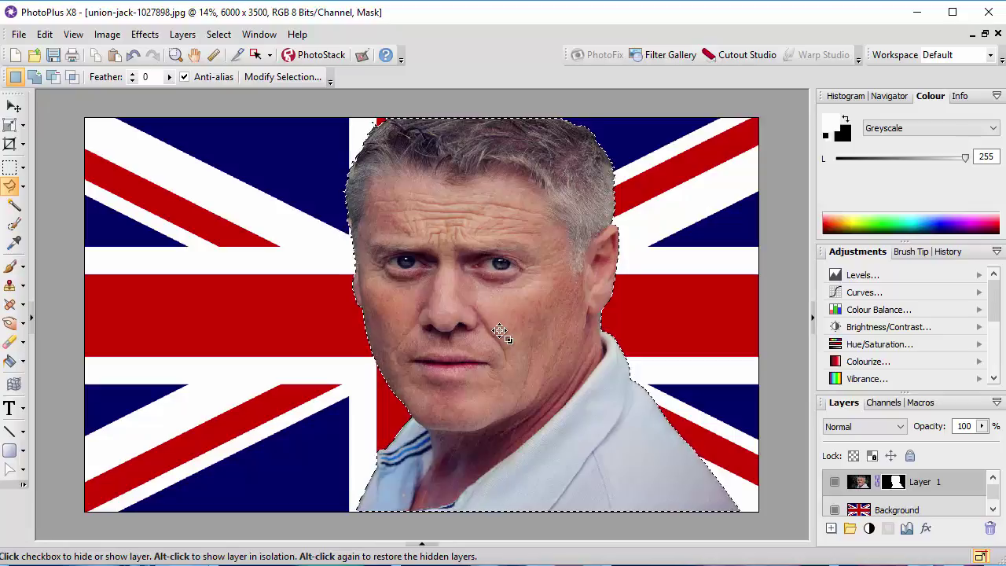
{"action": "key", "text": "ctrl+d"}
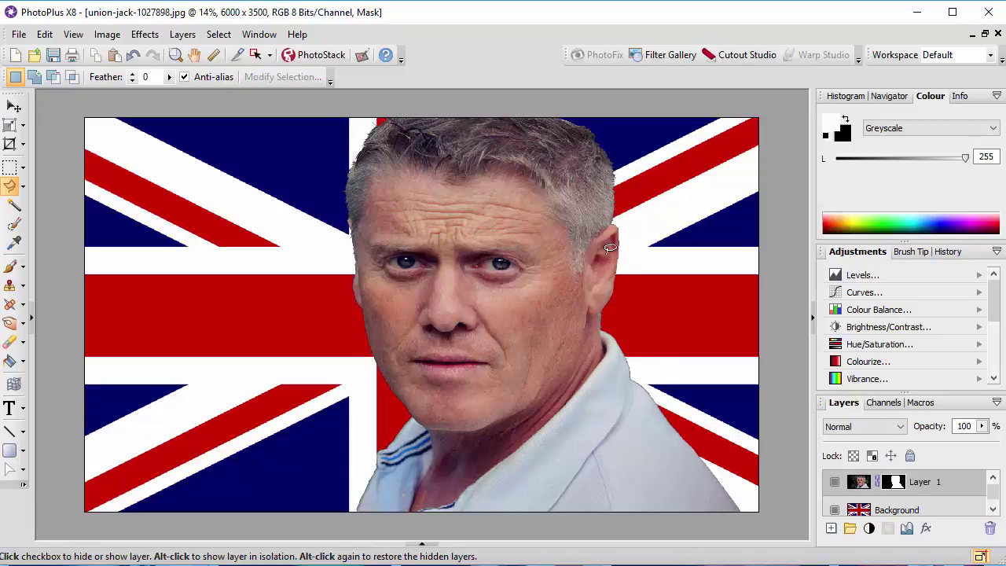
Soften the edge of Layer 1's mask with a Gaussian Blur of radius 0.5
{"action": "left_click", "coordinate": [142, 34]}
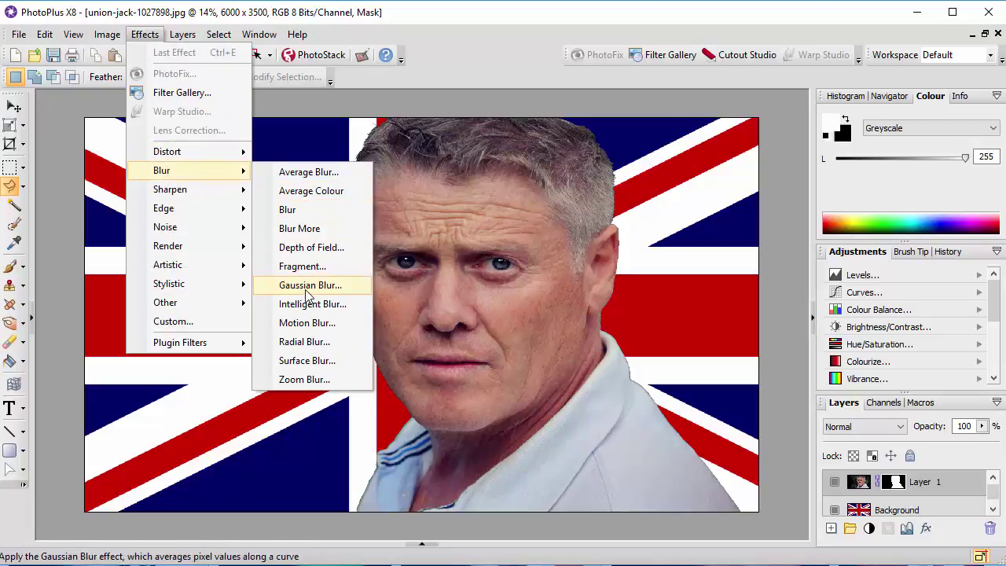
{"action": "left_click", "coordinate": [305, 286]}
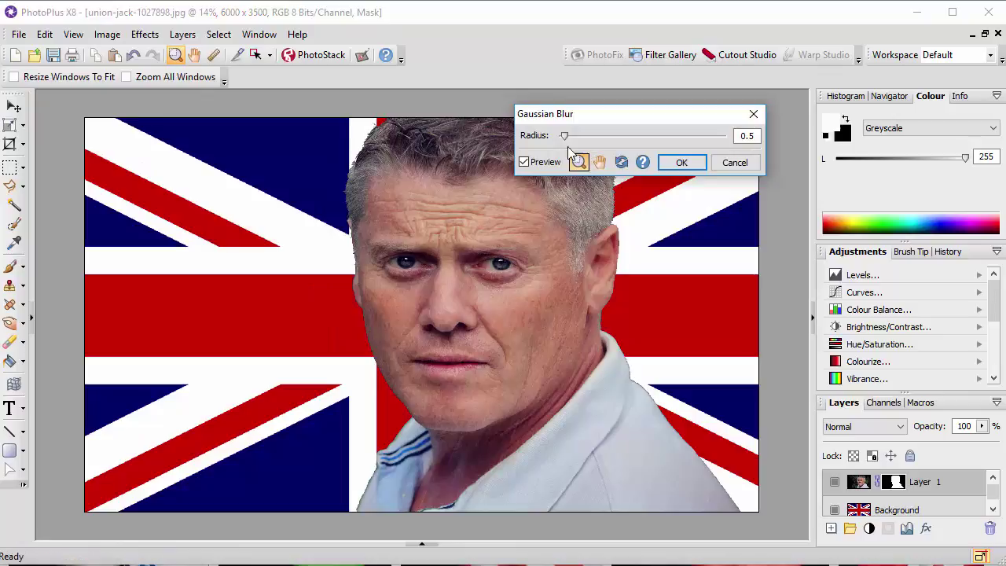
{"action": "left_click", "coordinate": [681, 162]}
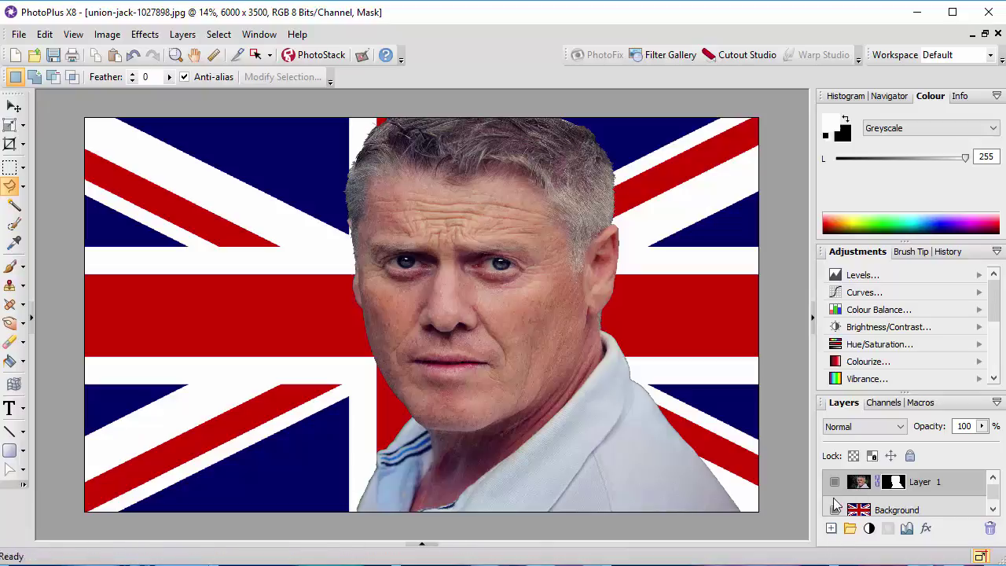
Hide the Background flag layer so only the cut-out man is displayed
{"action": "left_click_drag", "start_coordinate": [994, 494], "coordinate": [993, 501]}
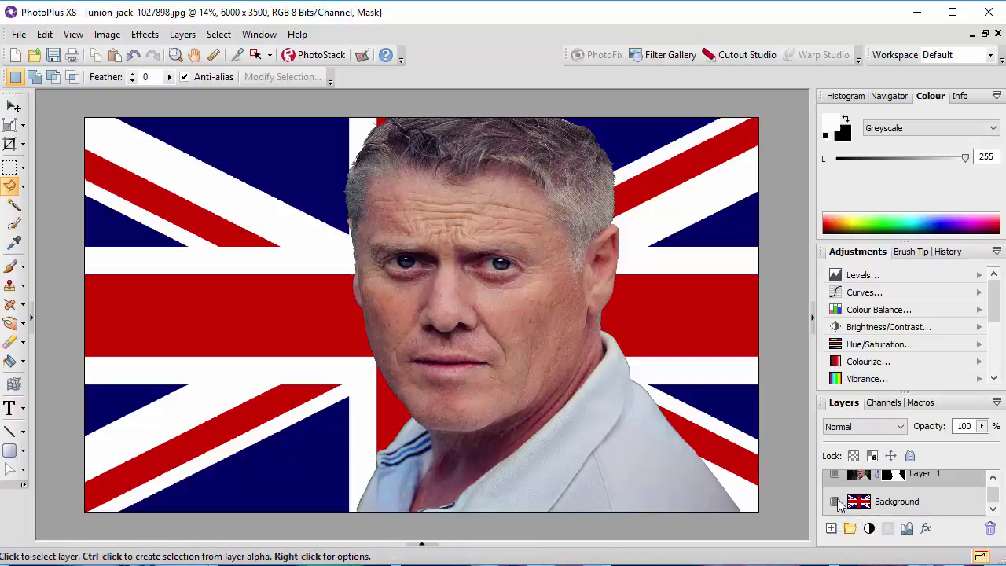
{"action": "left_click", "coordinate": [834, 501]}
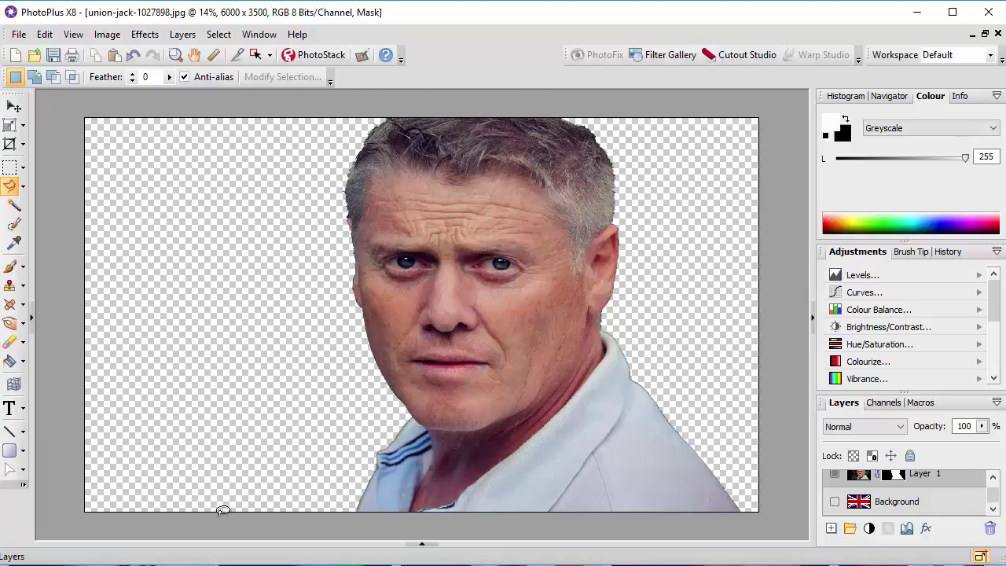
{"action": "scroll", "coordinate": [993, 491], "scroll_direction": "up", "scroll_amount": 1}
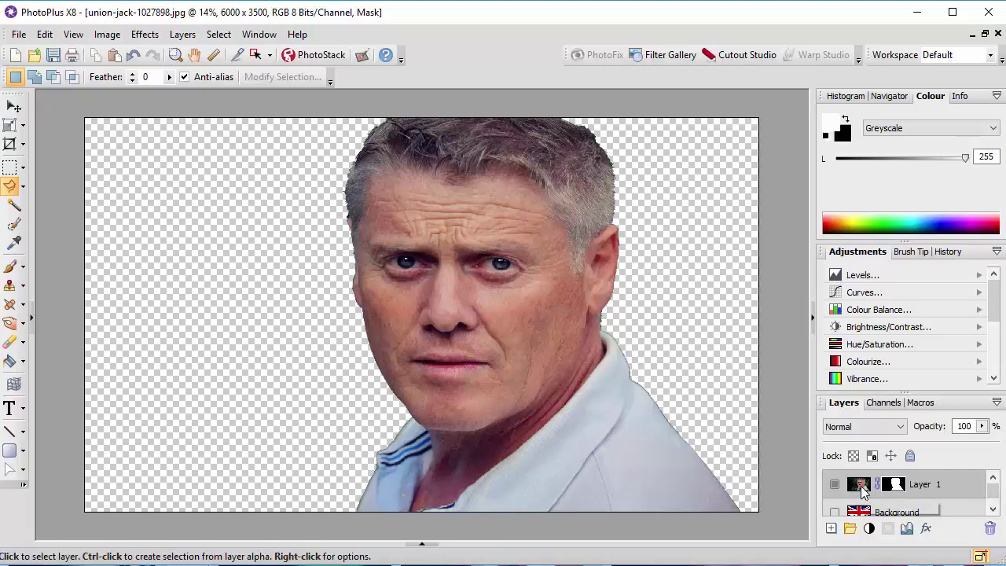
Duplicate Layer 1 together with its mask as Layer 1 Copy, and make the layer list slightly taller
{"action": "right_click", "coordinate": [947, 483]}
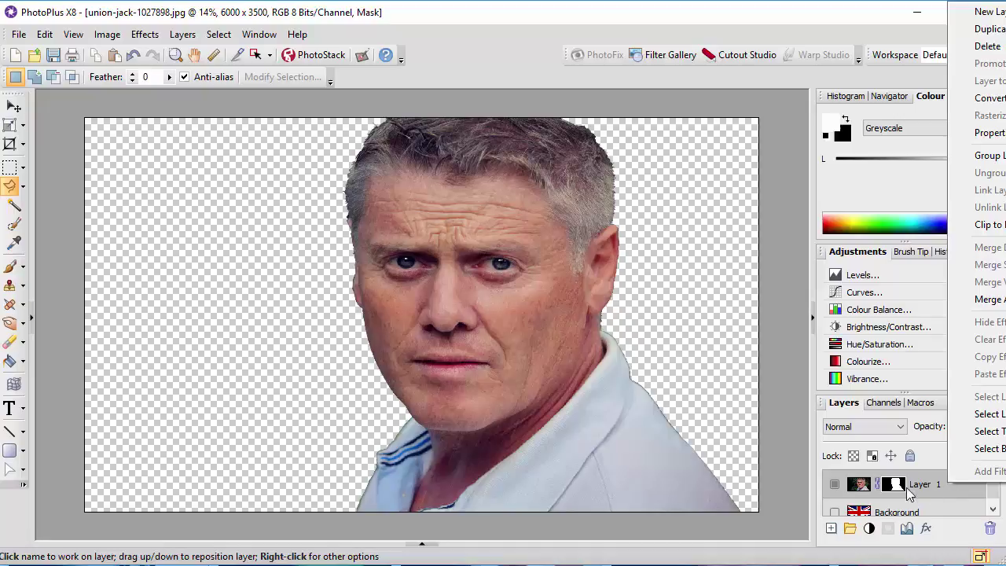
{"action": "right_click", "coordinate": [830, 480]}
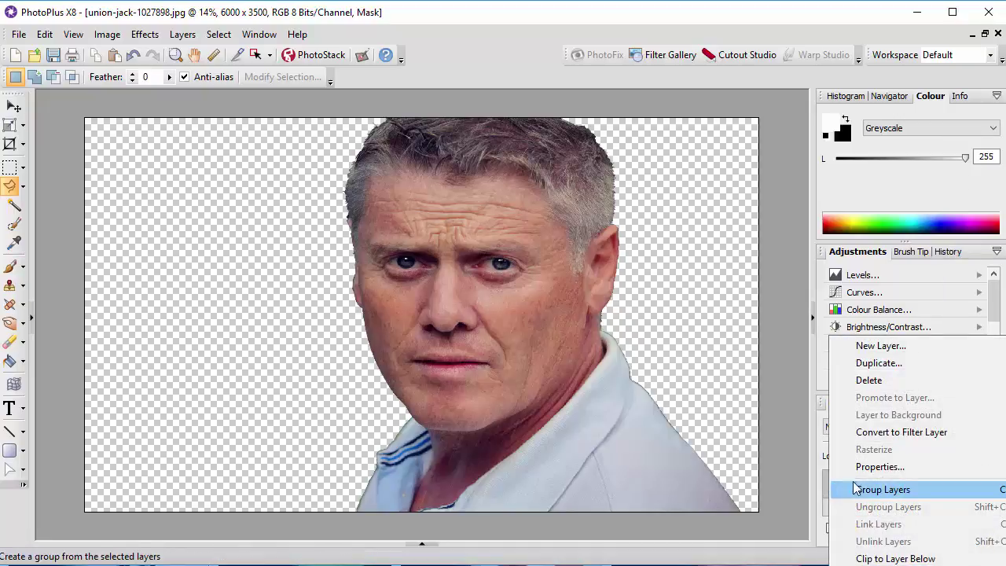
{"action": "left_click", "coordinate": [885, 367]}
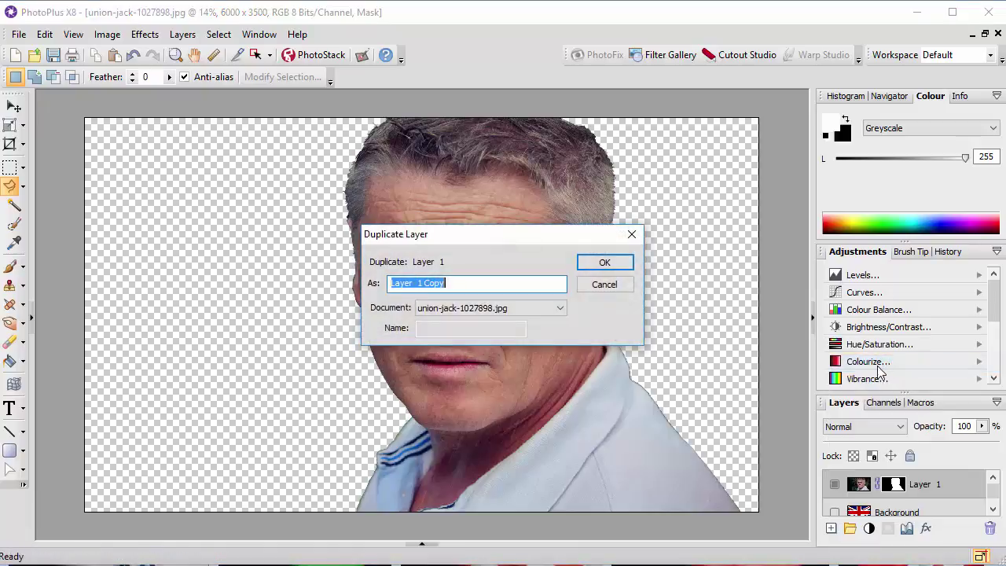
{"action": "left_click", "coordinate": [591, 267]}
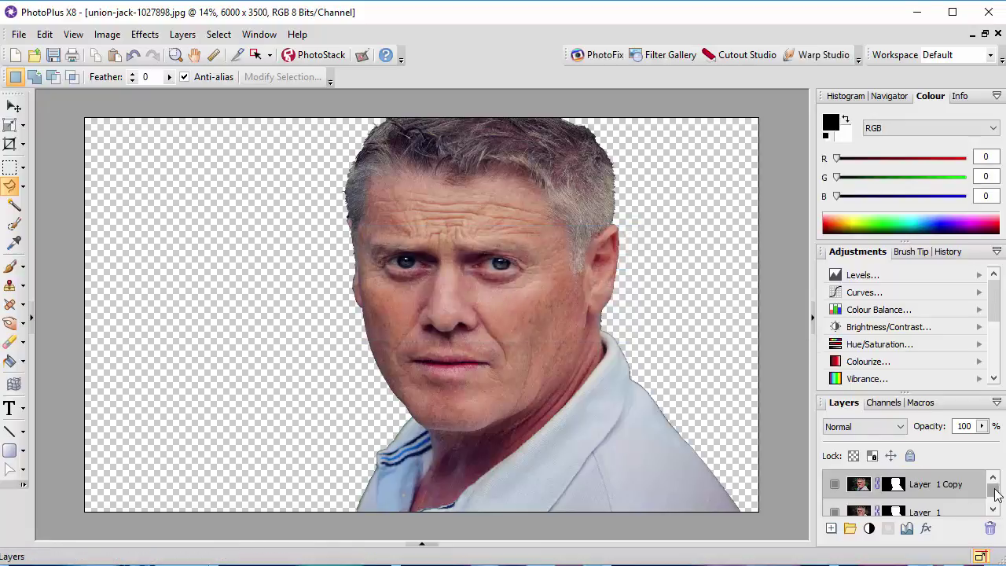
{"action": "left_click_drag", "start_coordinate": [995, 489], "coordinate": [994, 493]}
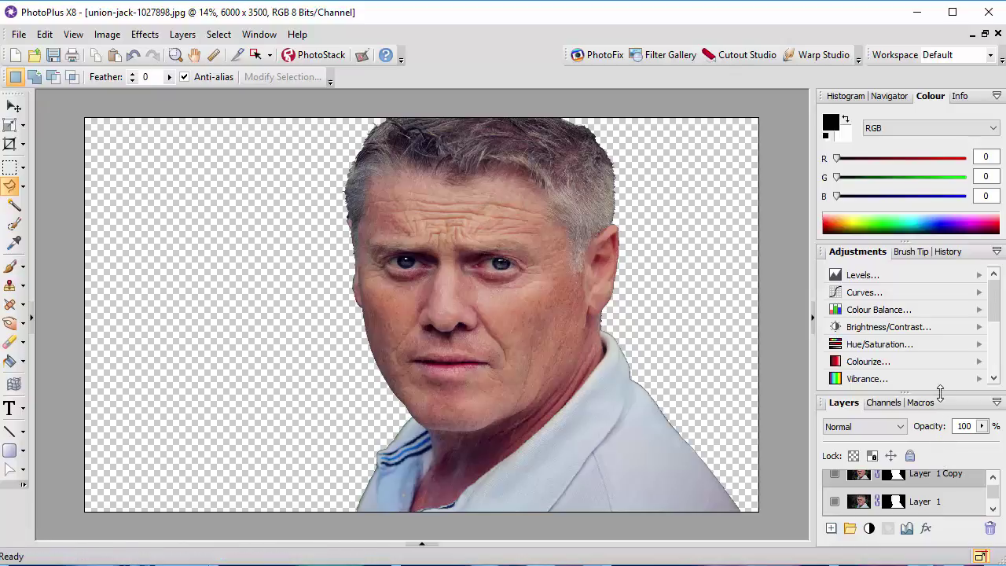
{"action": "left_click_drag", "start_coordinate": [939, 393], "coordinate": [946, 369]}
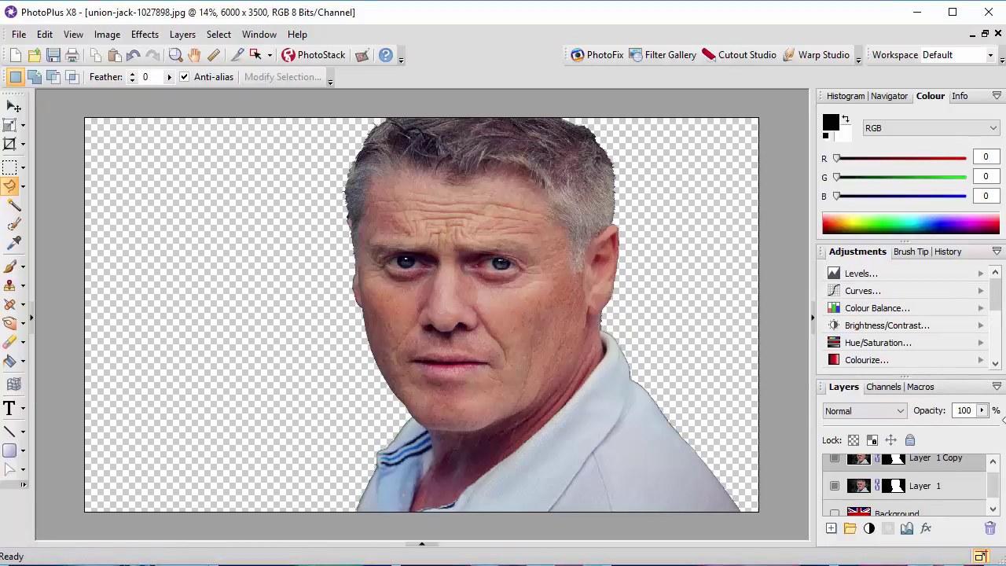
{"action": "scroll", "coordinate": [994, 486], "scroll_direction": "up", "scroll_amount": 2}
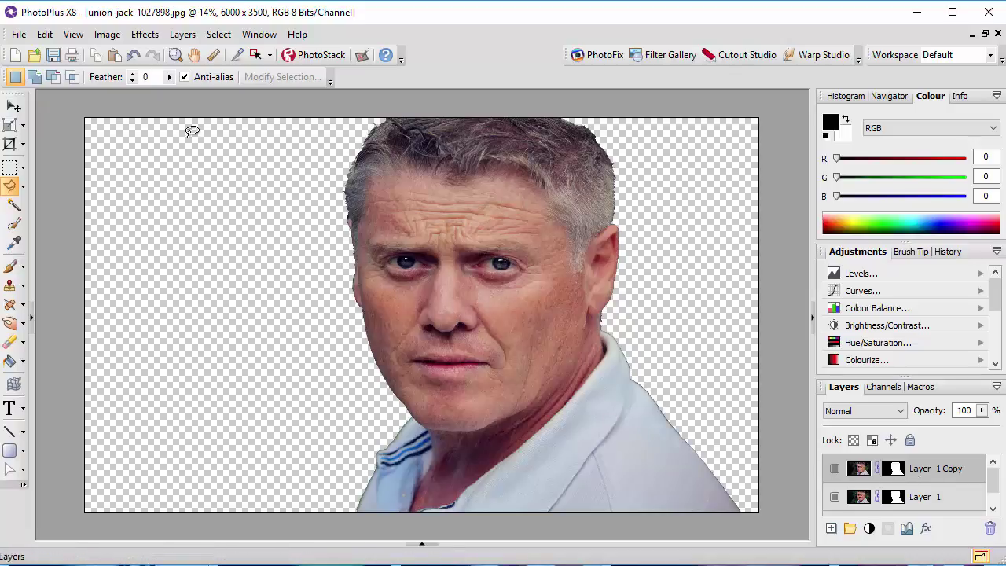
Convert Layer 1 Copy to greyscale with the Black and White adjustment at its default colour values, without a tint
{"action": "left_click", "coordinate": [108, 36]}
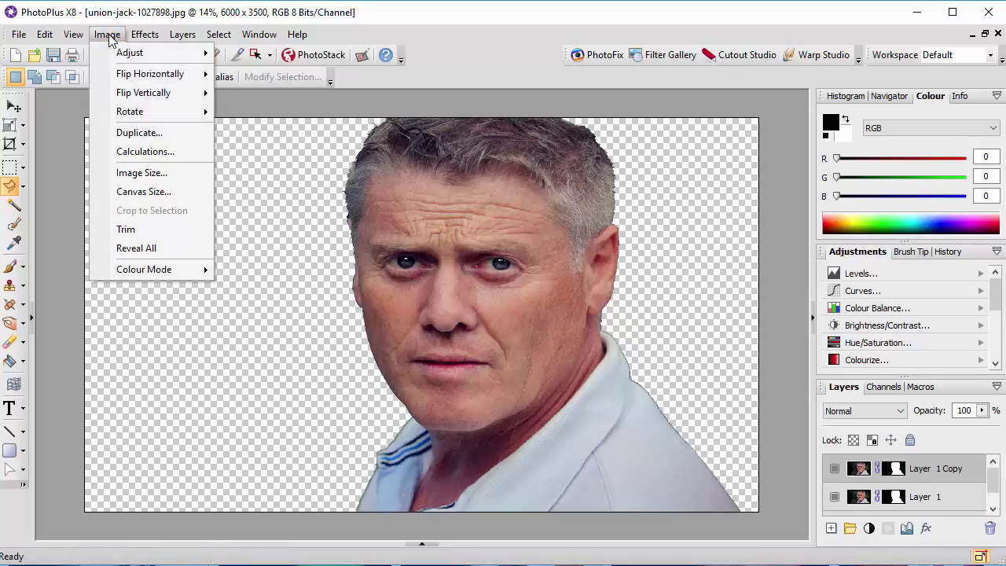
{"action": "mouse_move", "coordinate": [143, 55]}
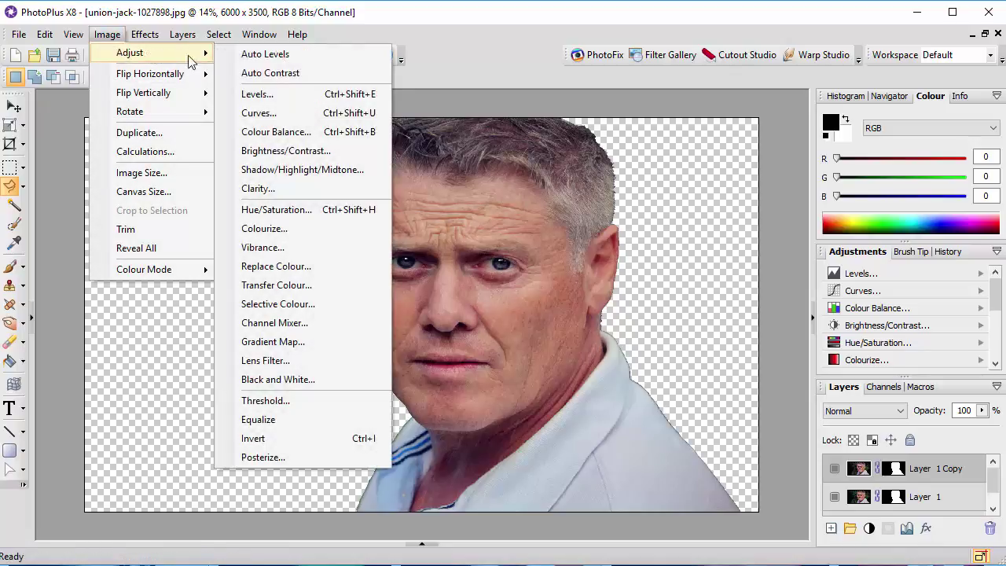
{"action": "left_click", "coordinate": [283, 381]}
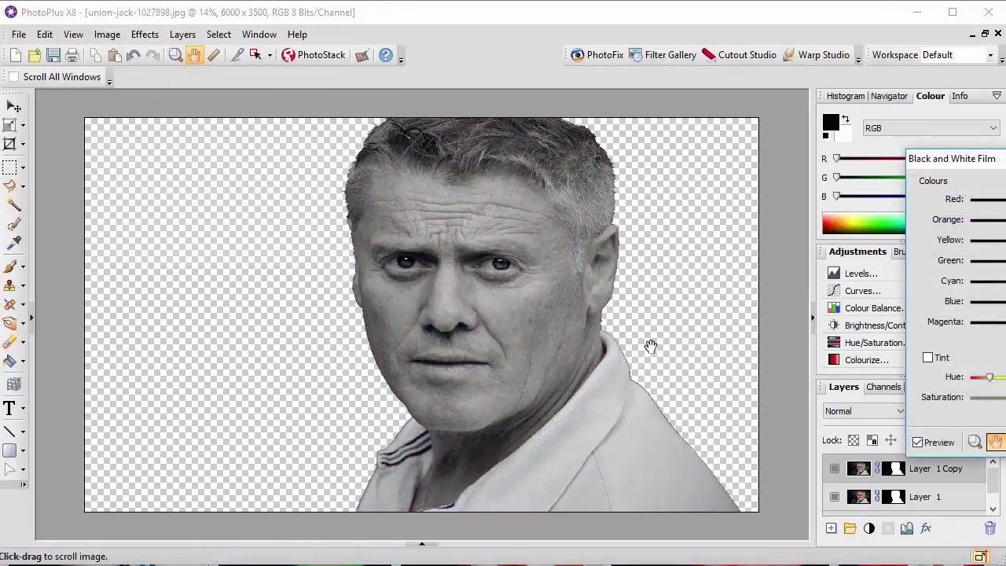
{"action": "left_click_drag", "start_coordinate": [954, 158], "coordinate": [805, 158]}
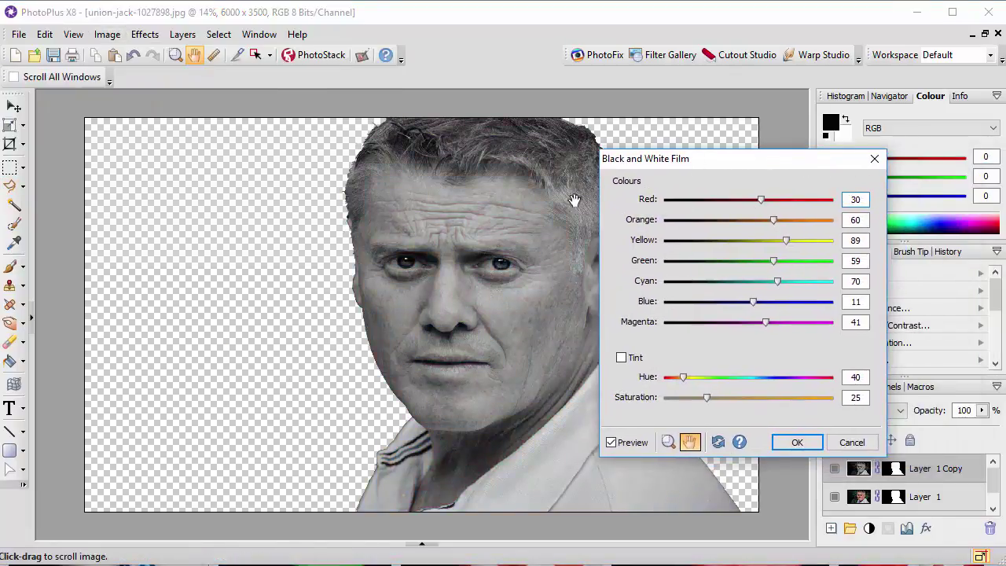
{"action": "left_click", "coordinate": [800, 450]}
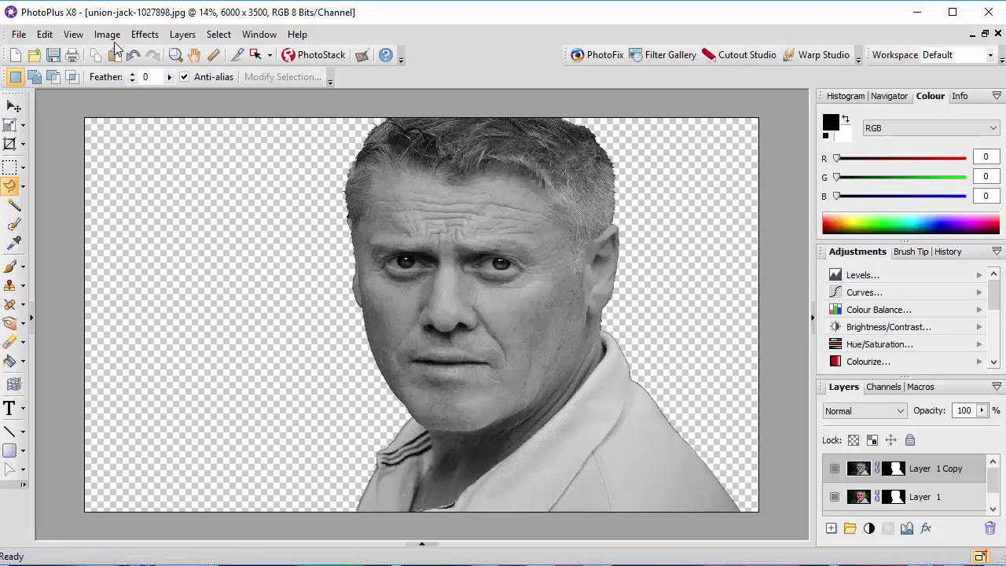
Increase the contrast of Layer 1 Copy with Levels, using RGB input 87 and 183 and gamma 1.381
{"action": "left_click", "coordinate": [108, 34]}
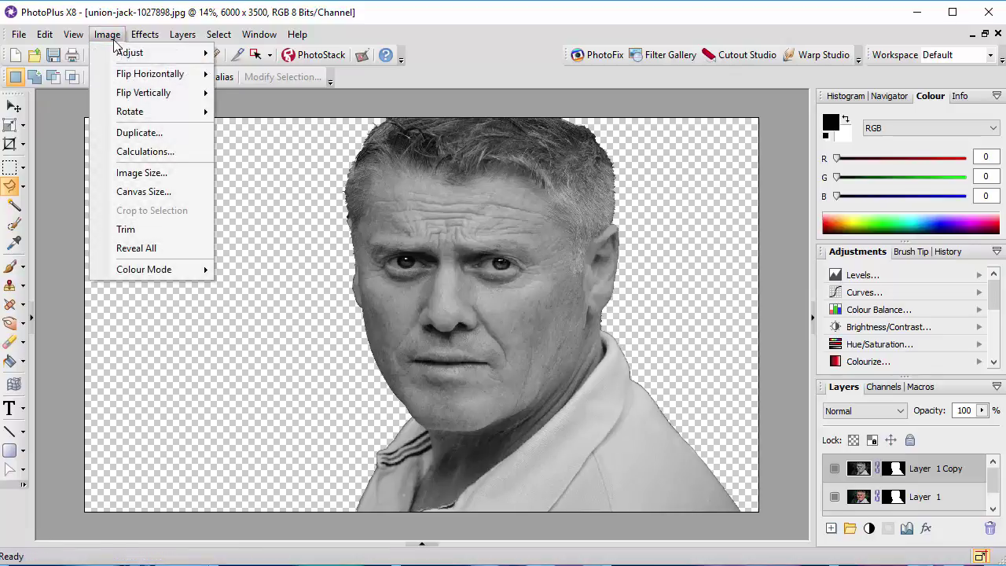
{"action": "mouse_move", "coordinate": [118, 55]}
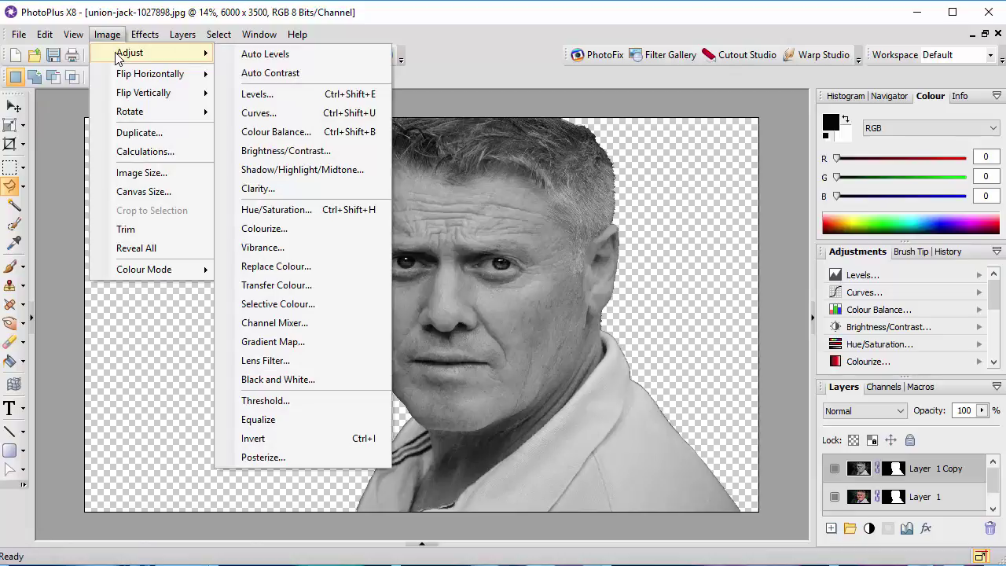
{"action": "left_click", "coordinate": [273, 98]}
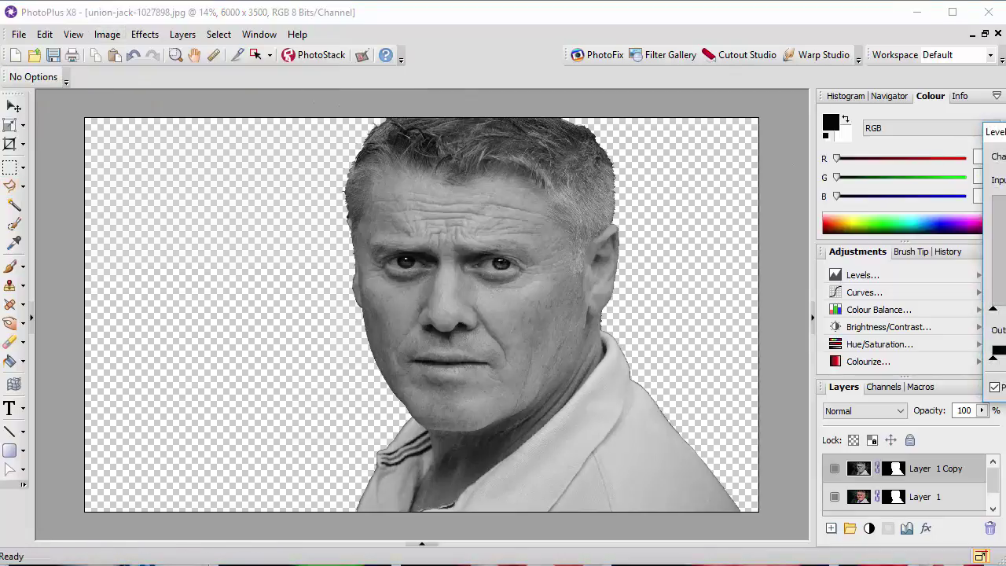
{"action": "left_click_drag", "start_coordinate": [773, 144], "coordinate": [179, 153]}
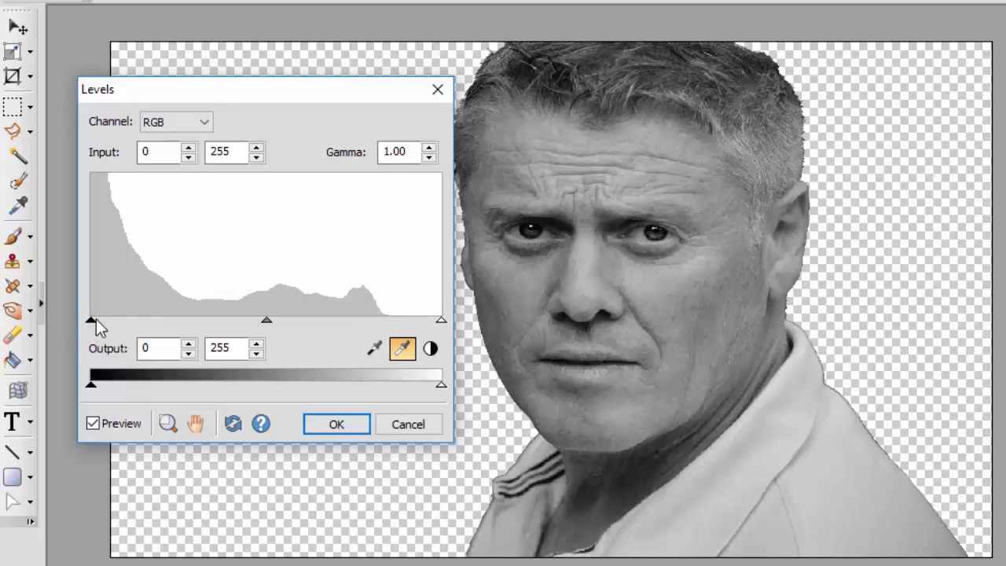
{"action": "left_click_drag", "start_coordinate": [89, 320], "coordinate": [176, 324]}
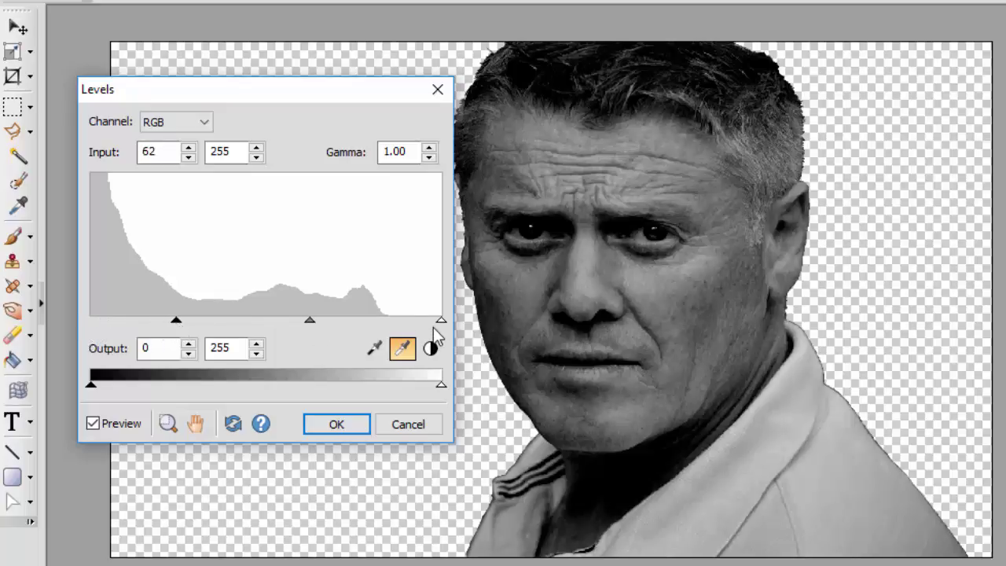
{"action": "left_click_drag", "start_coordinate": [441, 320], "coordinate": [380, 320]}
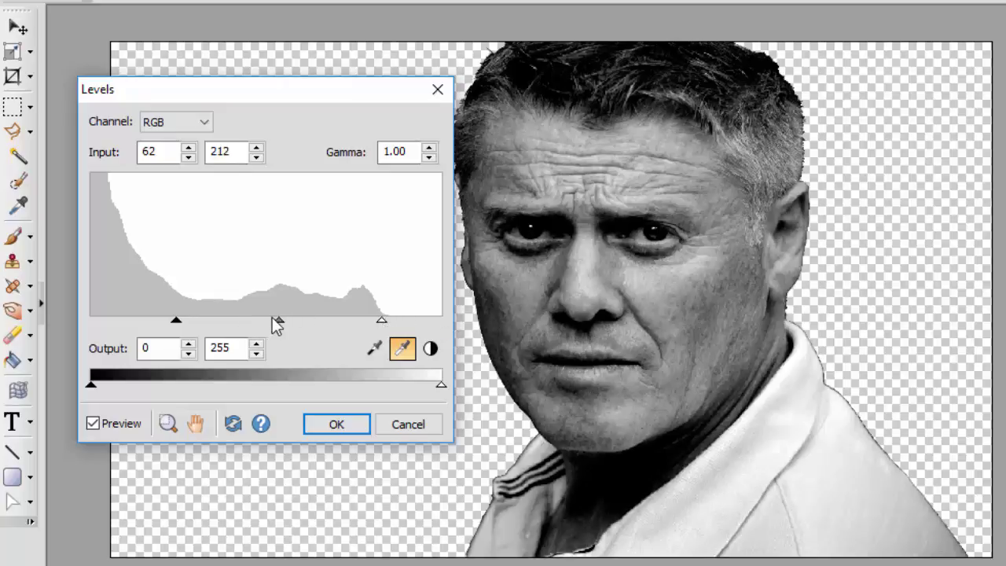
{"action": "left_click_drag", "start_coordinate": [175, 320], "coordinate": [197, 321]}
{"action": "left_click_drag", "start_coordinate": [292, 322], "coordinate": [298, 321]}
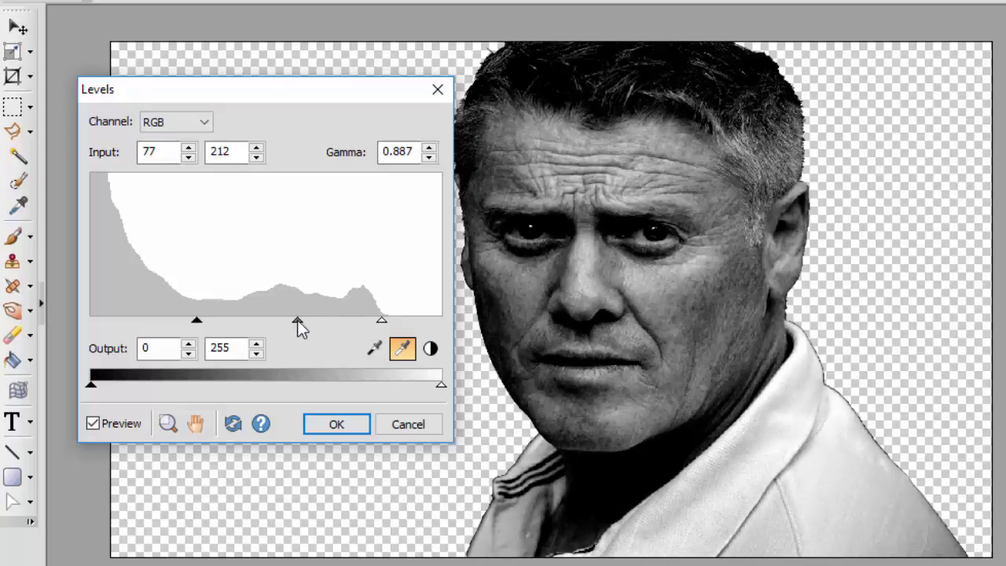
{"action": "left_click_drag", "start_coordinate": [298, 320], "coordinate": [273, 321]}
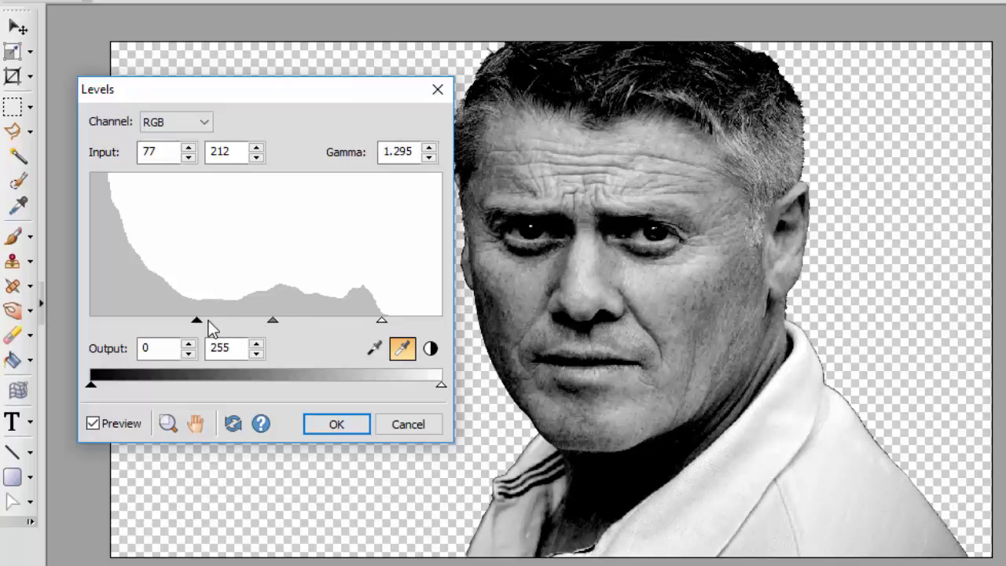
{"action": "left_click_drag", "start_coordinate": [200, 320], "coordinate": [210, 323]}
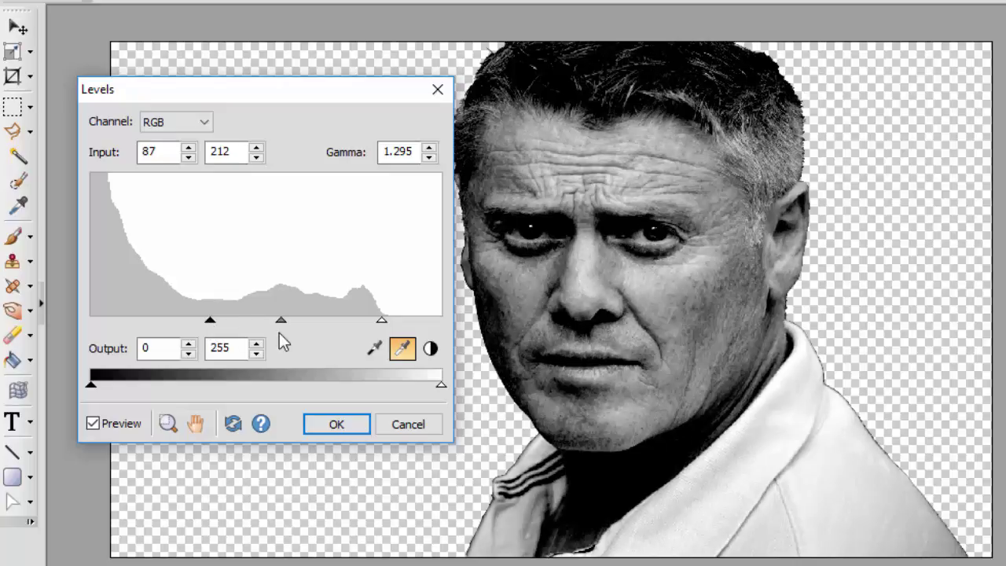
{"action": "left_click_drag", "start_coordinate": [279, 321], "coordinate": [276, 321]}
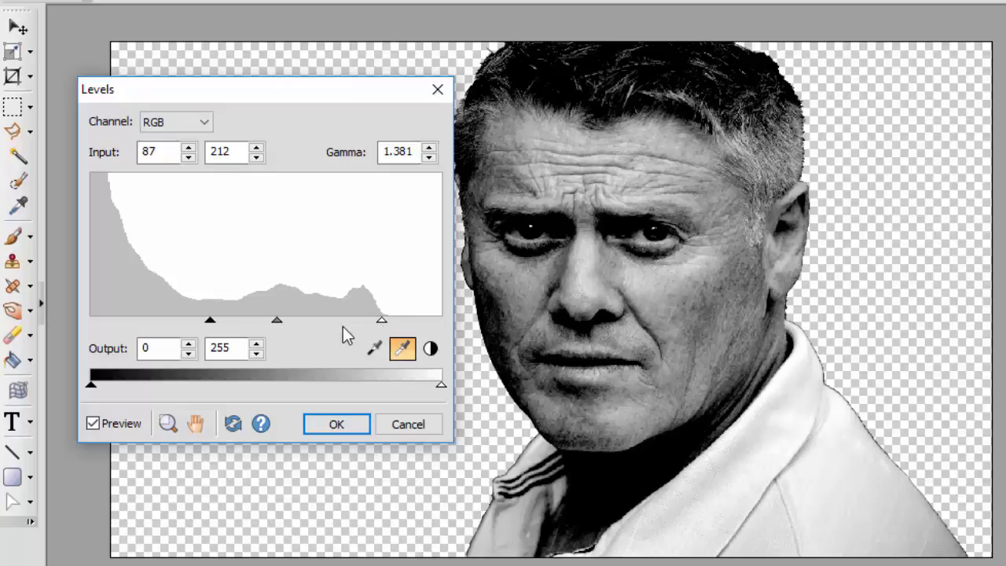
{"action": "left_click_drag", "start_coordinate": [381, 323], "coordinate": [341, 323]}
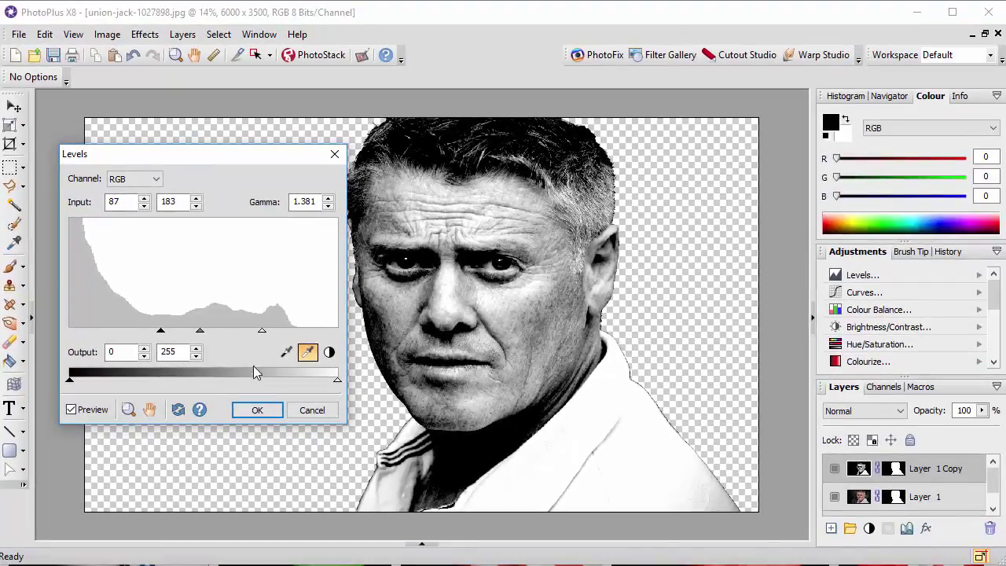
{"action": "left_click", "coordinate": [257, 410]}
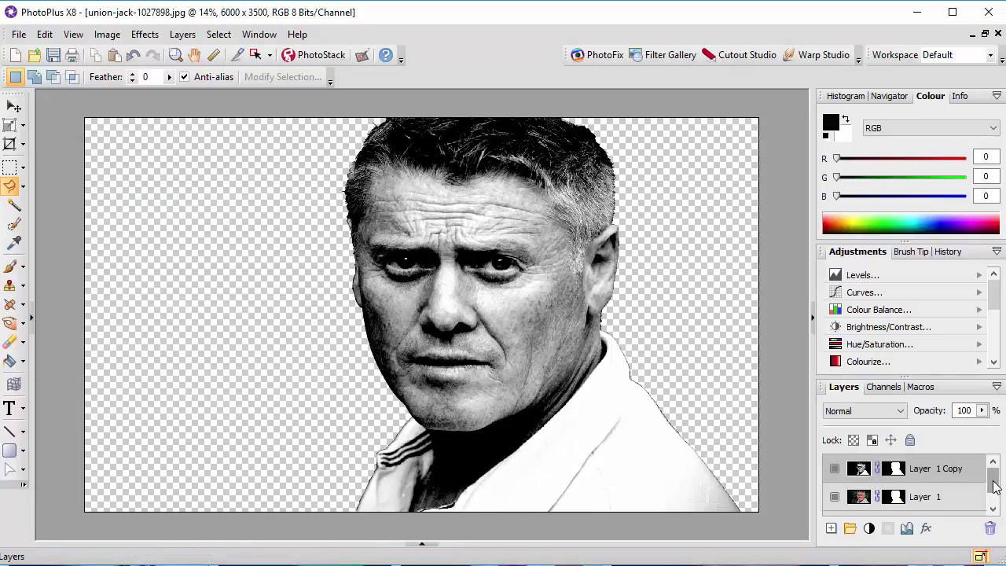
Hide Layer 1 and export the high-contrast portrait as a 6000 x 3500 JPEG at 90% quality, named as a displacement image
{"action": "left_click_drag", "start_coordinate": [993, 487], "coordinate": [993, 495]}
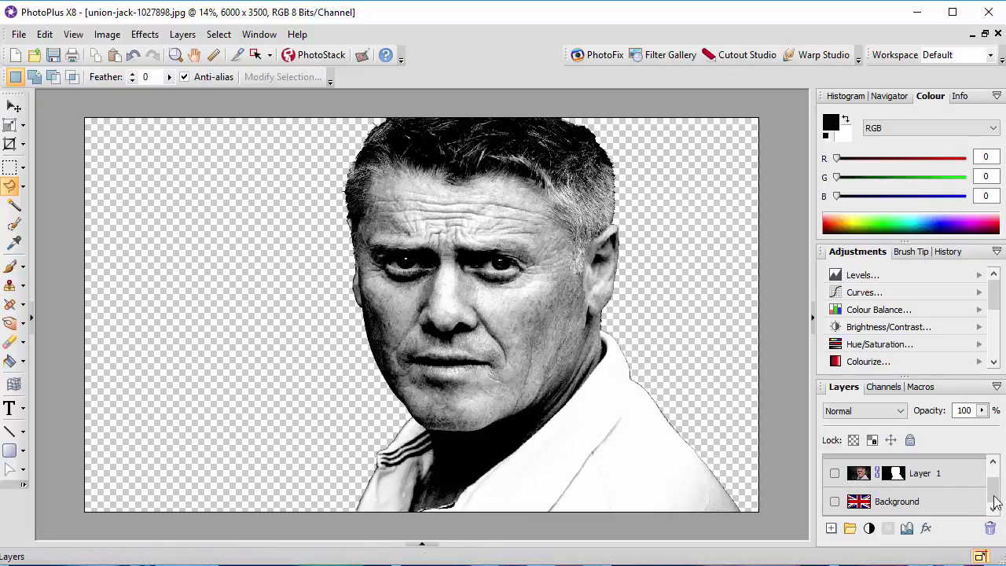
{"action": "left_click_drag", "start_coordinate": [997, 495], "coordinate": [996, 487]}
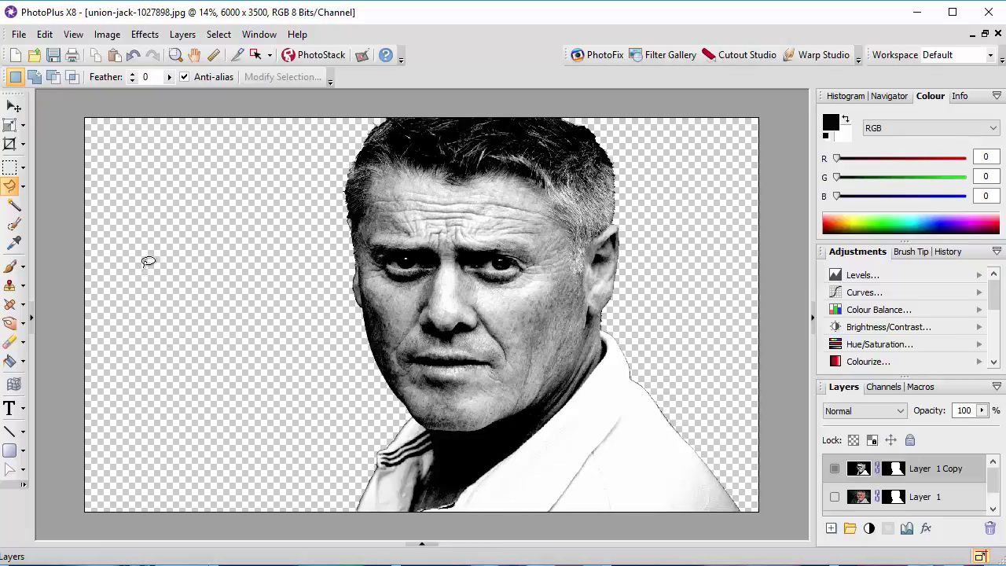
{"action": "left_click", "coordinate": [18, 35]}
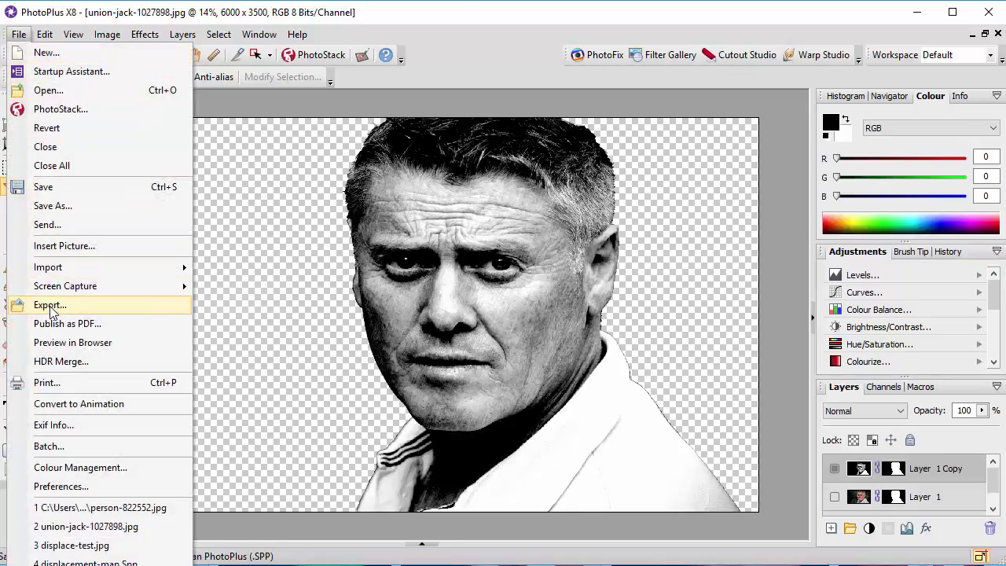
{"action": "left_click", "coordinate": [50, 308]}
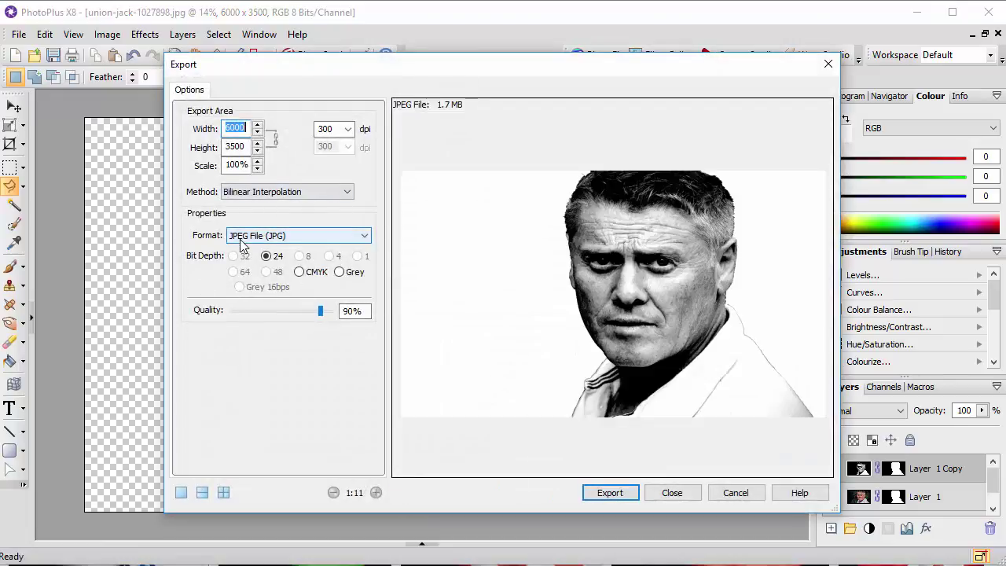
{"action": "left_click", "coordinate": [611, 493]}
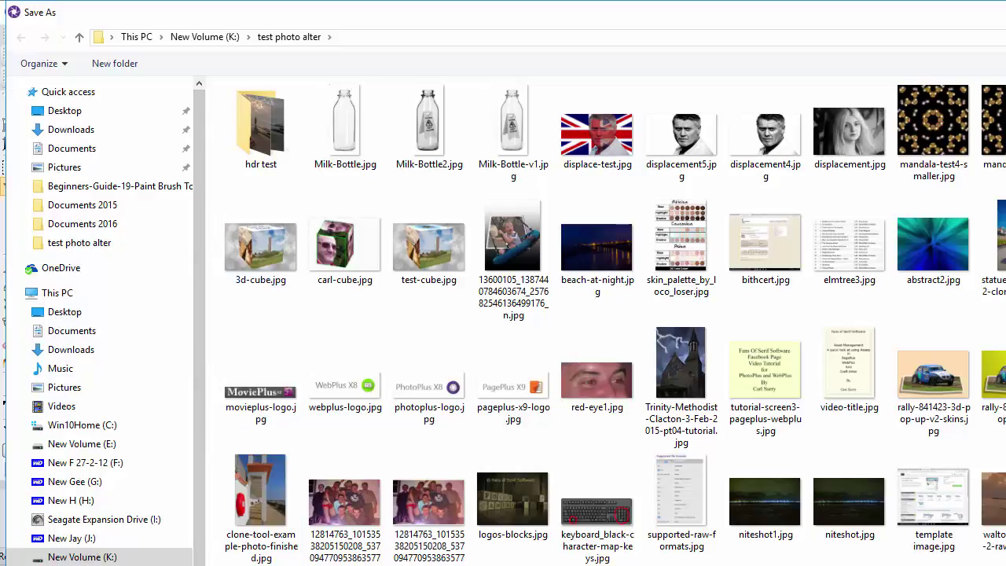
{"action": "type", "text": "dispment"}
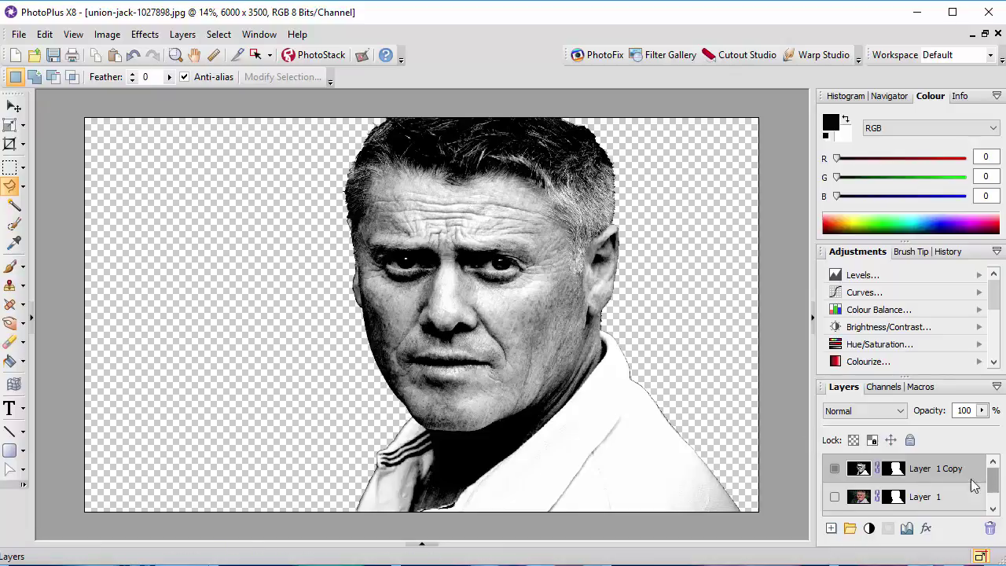
Show the Background flag and Layer 1 again, and hide the black-and-white Layer 1 Copy
{"action": "scroll", "coordinate": [992, 481], "scroll_direction": "down", "scroll_amount": 1}
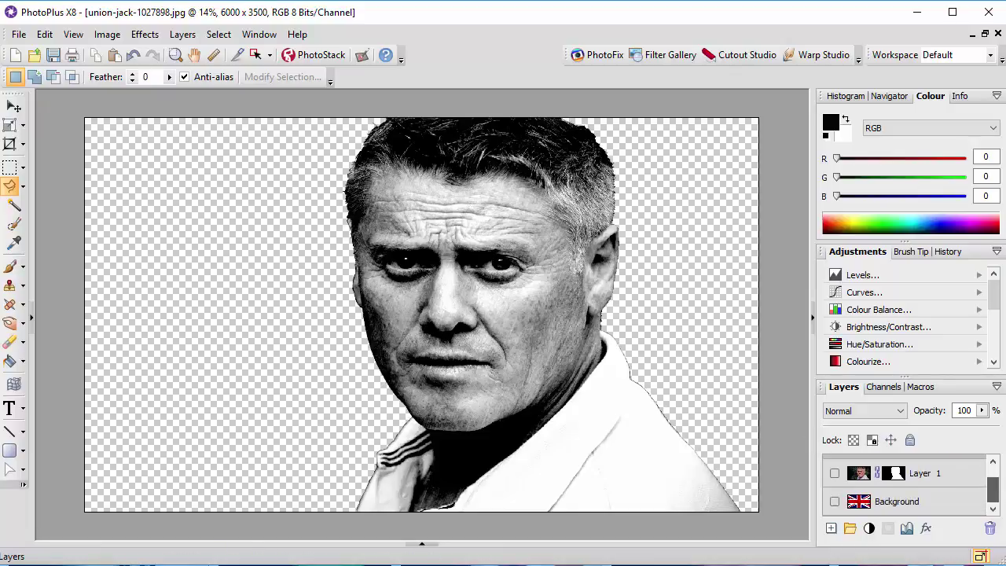
{"action": "left_click", "coordinate": [835, 501]}
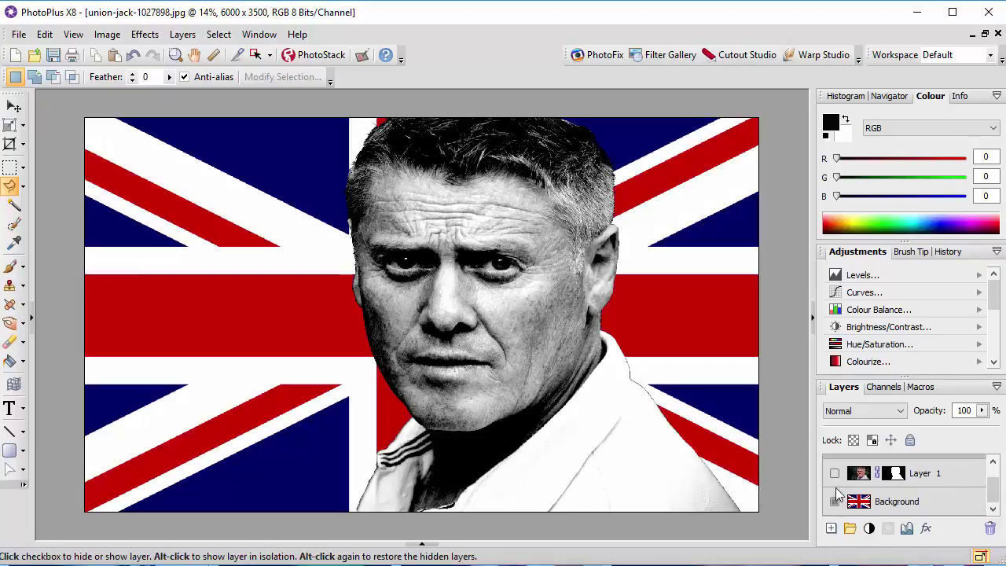
{"action": "left_click", "coordinate": [993, 463]}
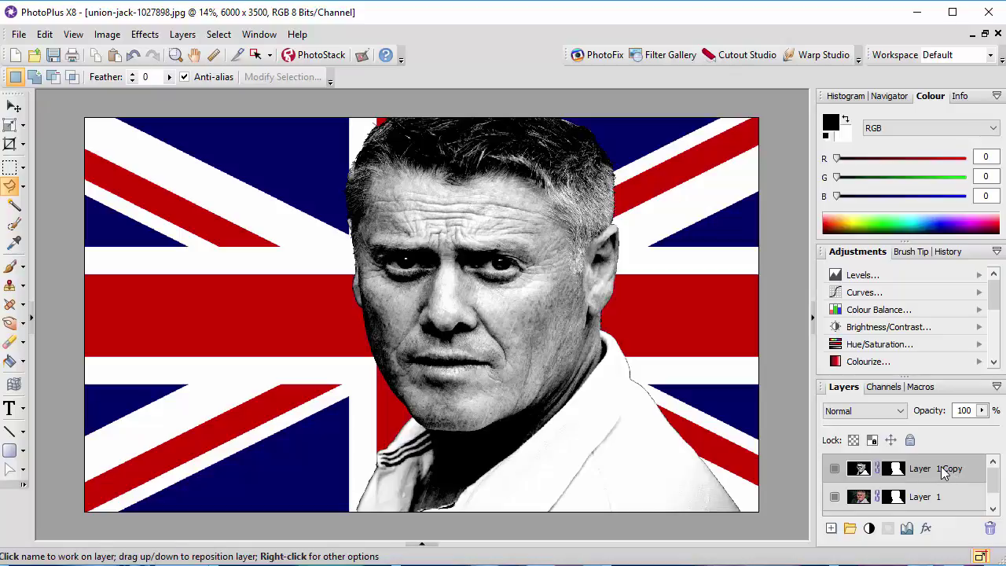
{"action": "left_click", "coordinate": [834, 469]}
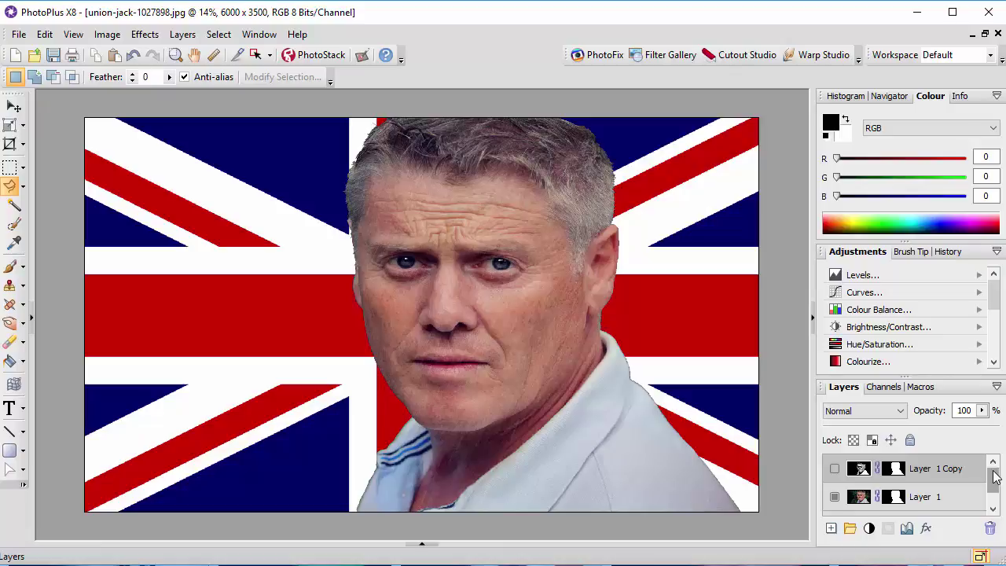
{"action": "left_click_drag", "start_coordinate": [995, 481], "coordinate": [994, 492]}
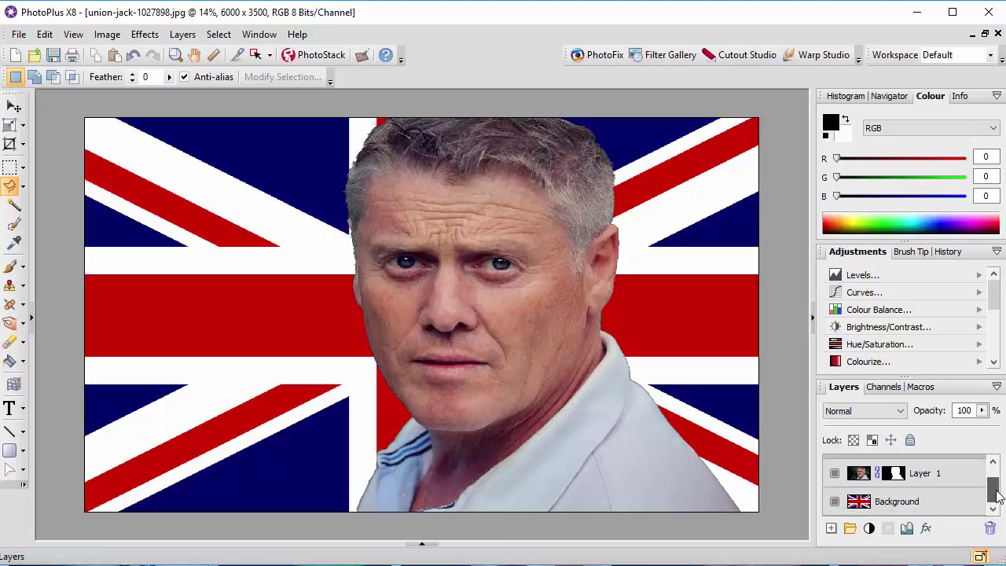
Duplicate the Background flag layer and move the duplicate to the top of the layer stack, above Layer 1 Copy
{"action": "left_click", "coordinate": [937, 502]}
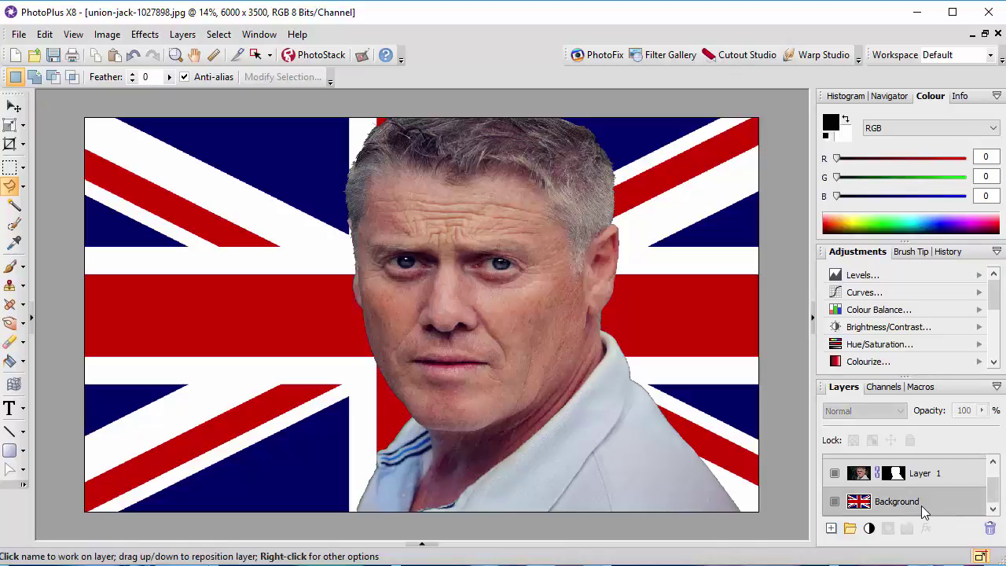
{"action": "right_click", "coordinate": [835, 496]}
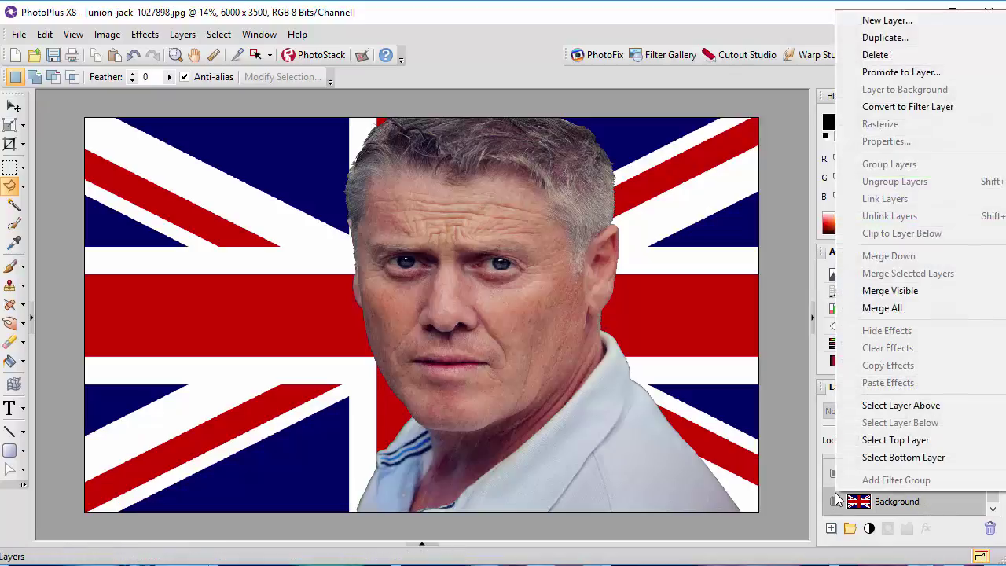
{"action": "left_click", "coordinate": [875, 41]}
{"action": "left_click", "coordinate": [617, 262]}
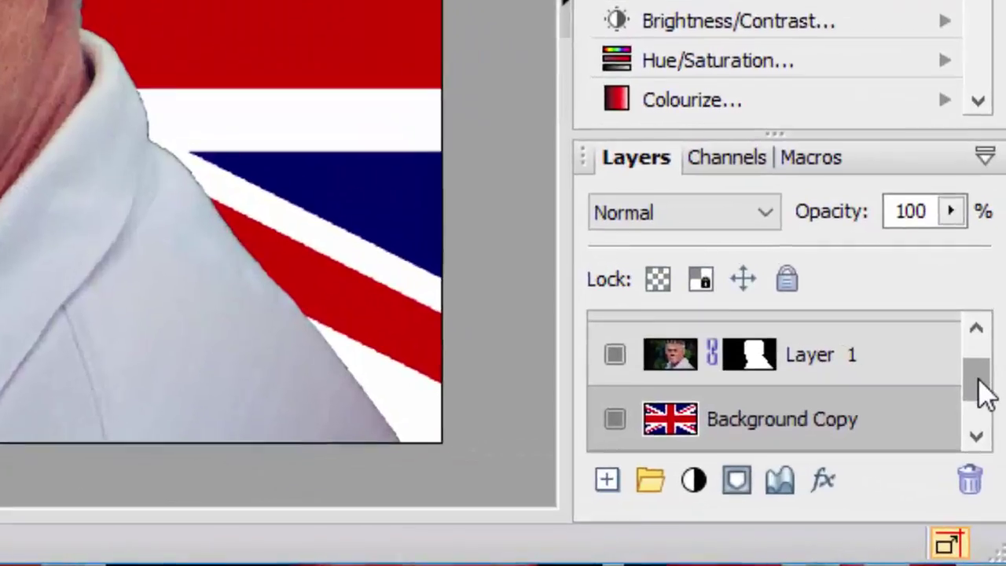
{"action": "left_click_drag", "start_coordinate": [992, 489], "coordinate": [993, 494]}
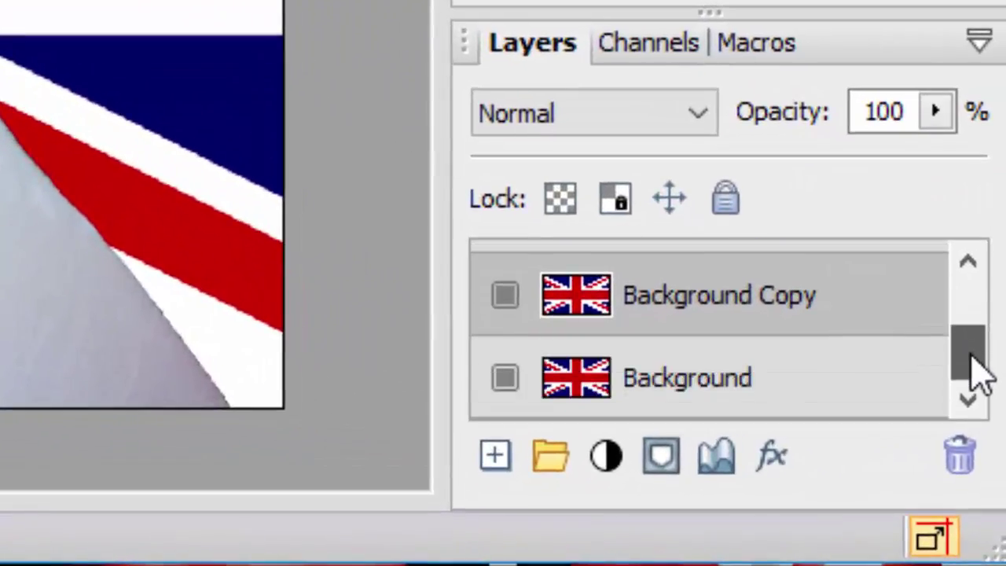
{"action": "left_click_drag", "start_coordinate": [972, 354], "coordinate": [972, 340]}
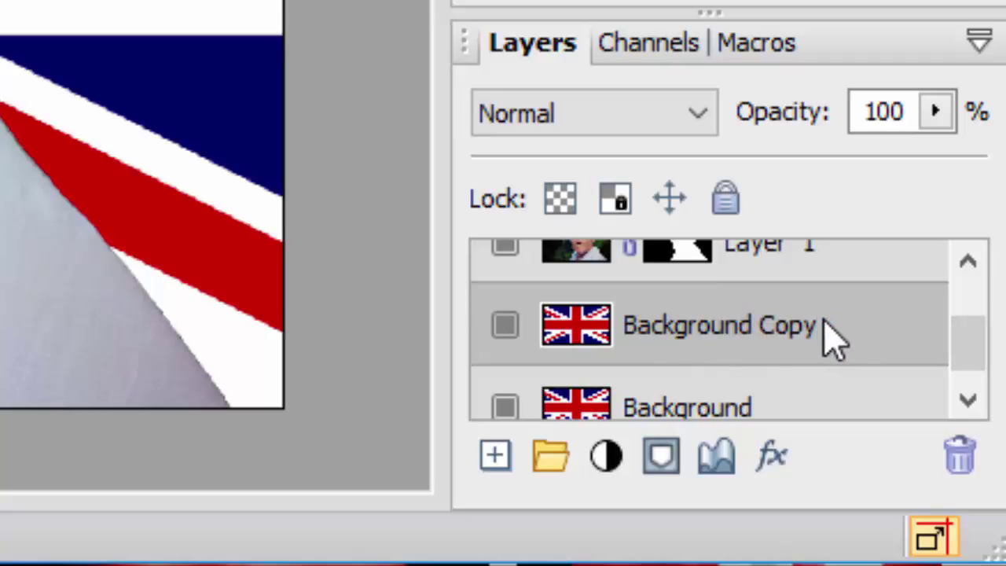
{"action": "left_click_drag", "start_coordinate": [832, 337], "coordinate": [838, 279]}
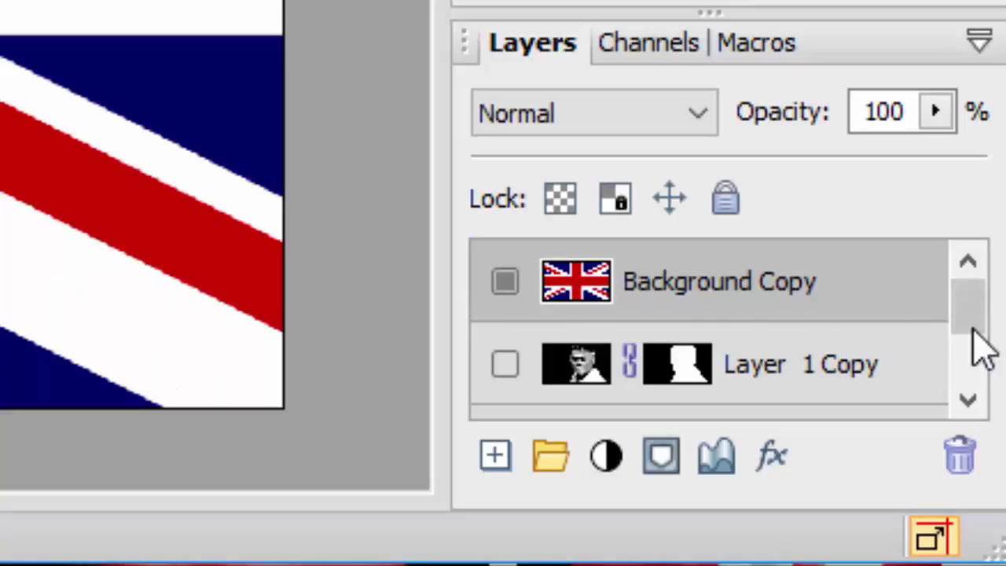
Load the portrait mask of Layer 1 Copy as a selection and use it to add a layer mask to Background Copy
{"action": "left_click_drag", "start_coordinate": [972, 328], "coordinate": [981, 291]}
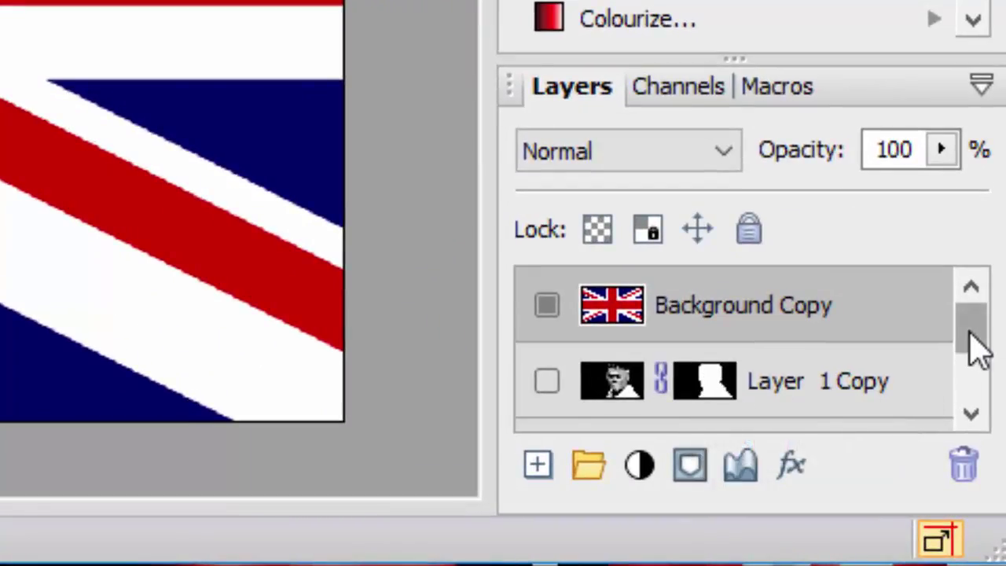
{"action": "left_click_drag", "start_coordinate": [971, 331], "coordinate": [972, 342]}
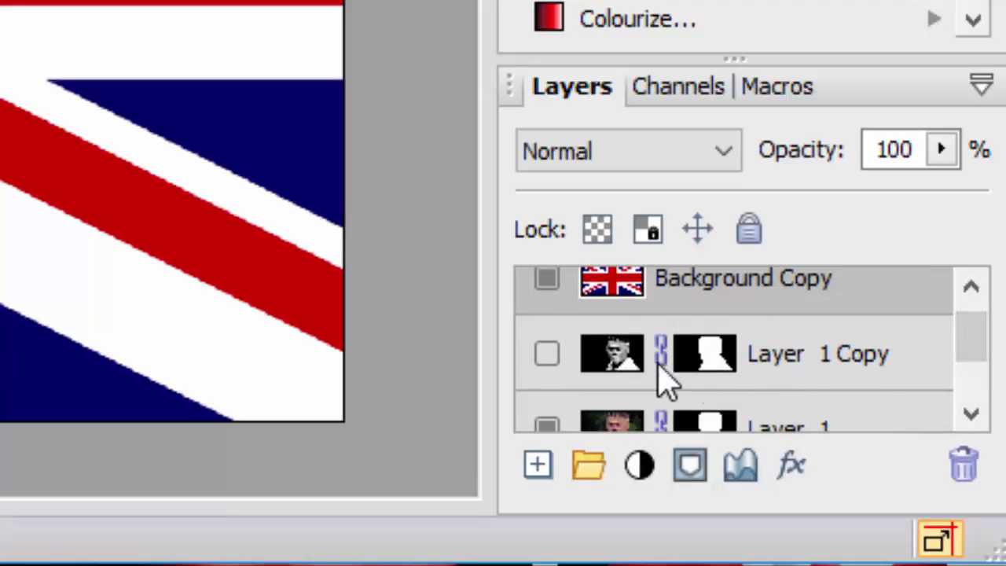
{"action": "left_click", "coordinate": [718, 369]}
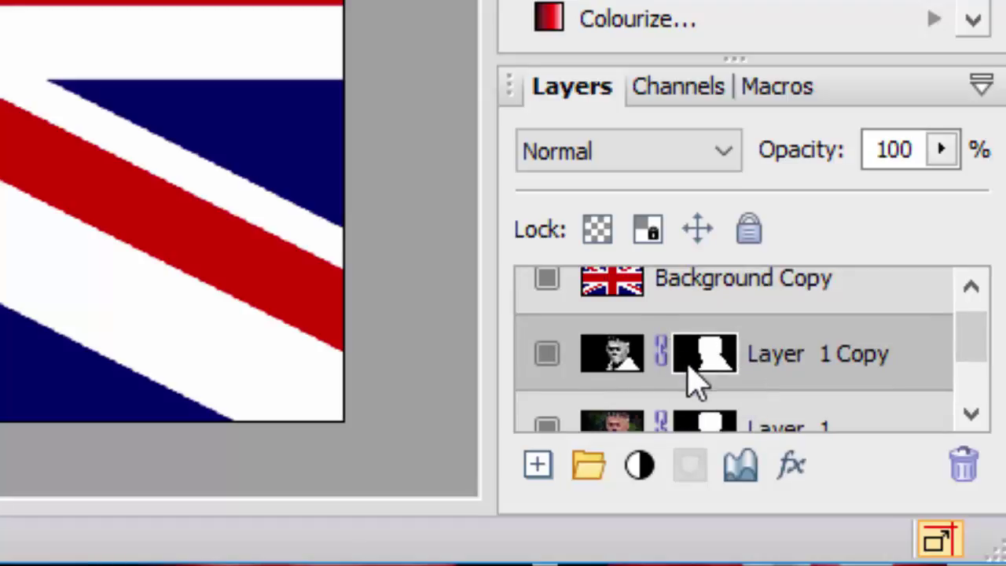
{"action": "left_click", "coordinate": [605, 365]}
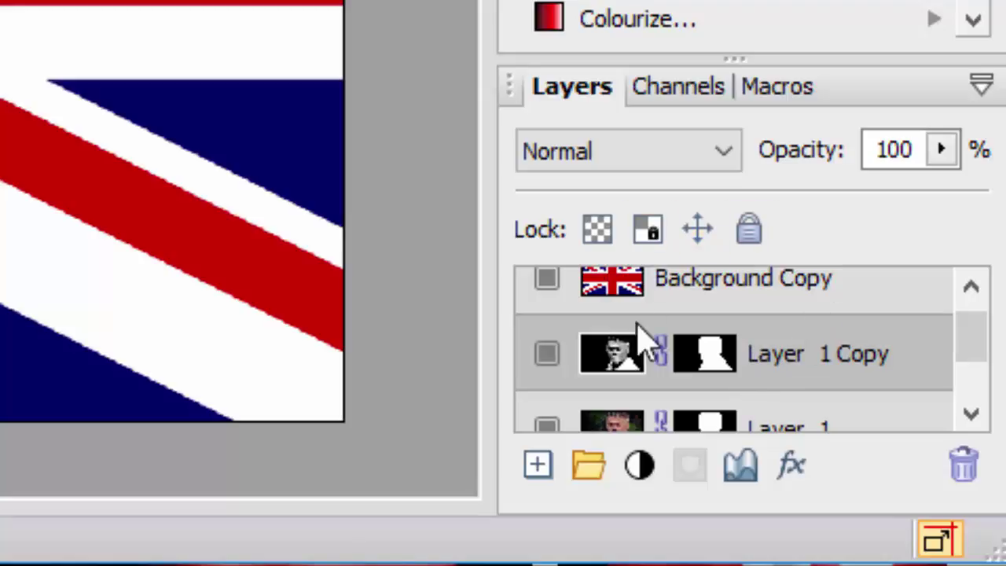
{"action": "left_click", "coordinate": [714, 360], "text": "ctrl"}
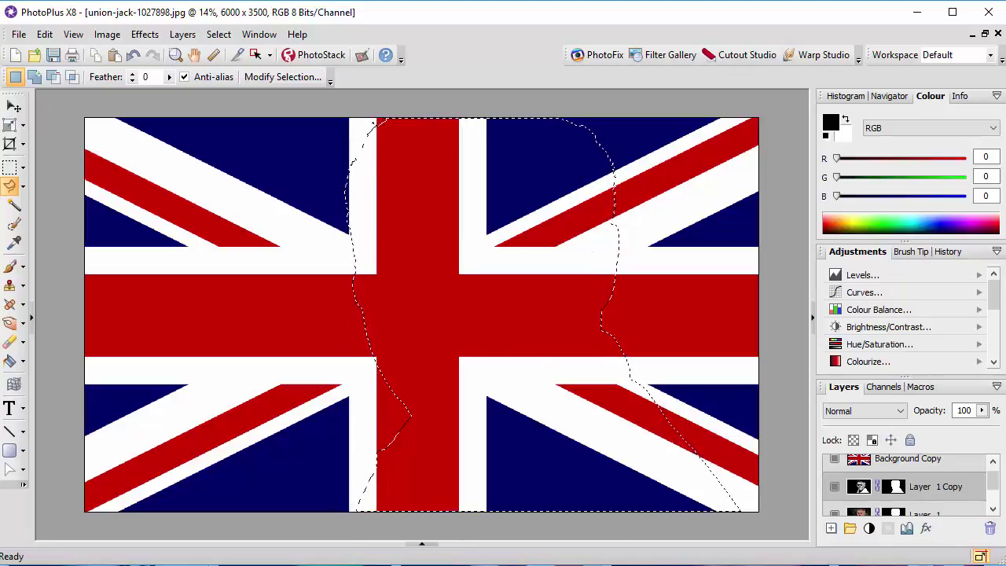
{"action": "scroll", "coordinate": [994, 481], "scroll_direction": "up", "scroll_amount": 1}
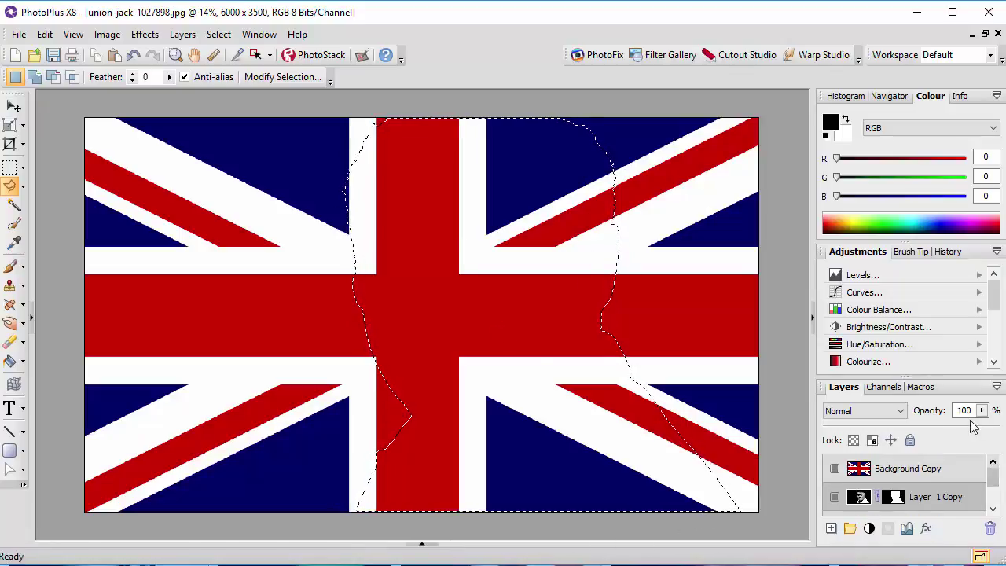
{"action": "left_click", "coordinate": [950, 467]}
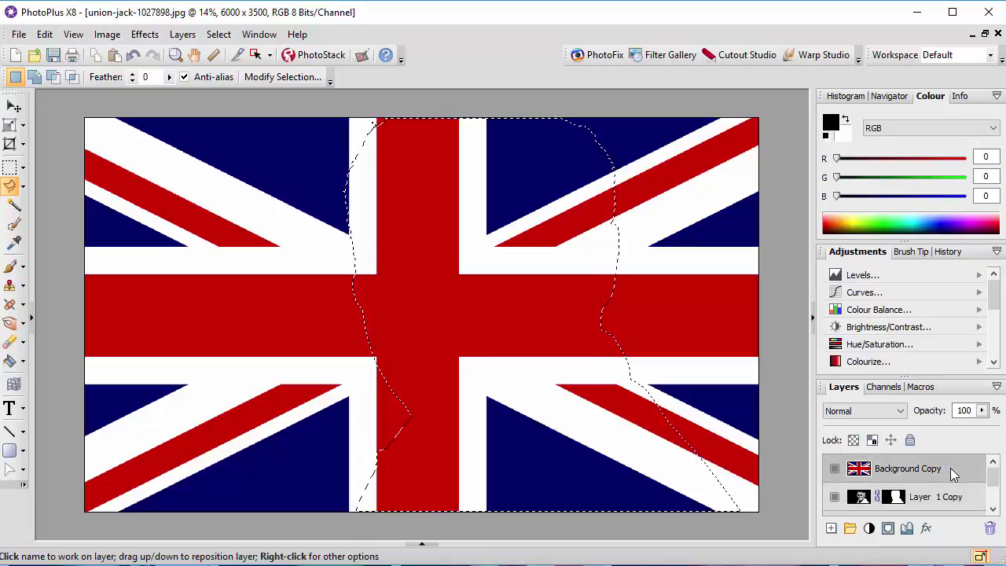
{"action": "left_click", "coordinate": [889, 531]}
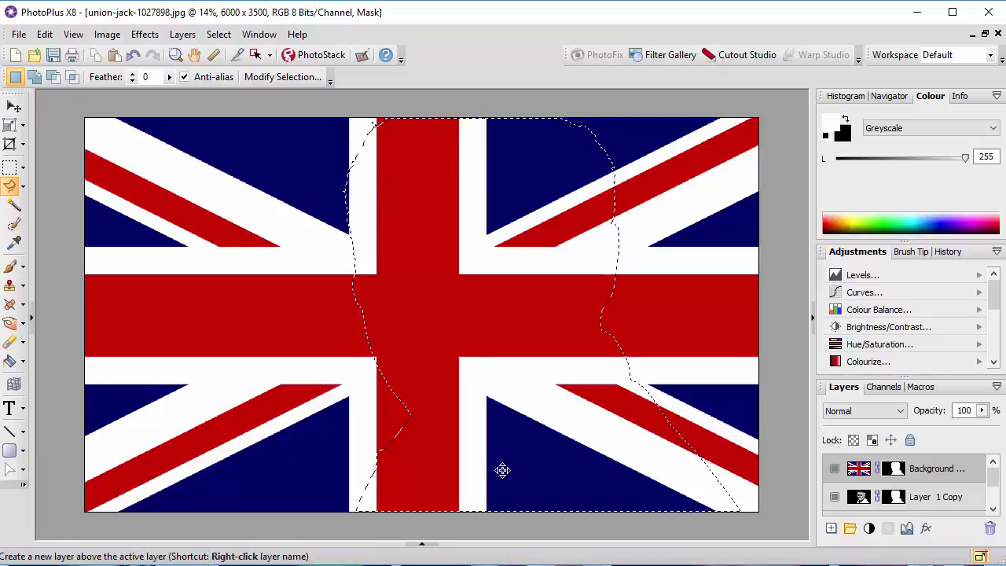
Try different blend modes on the masked Background Copy, including Multiply, Lighter Colour, Dodge, Screen, Darken and Burn
{"action": "left_click", "coordinate": [900, 411]}
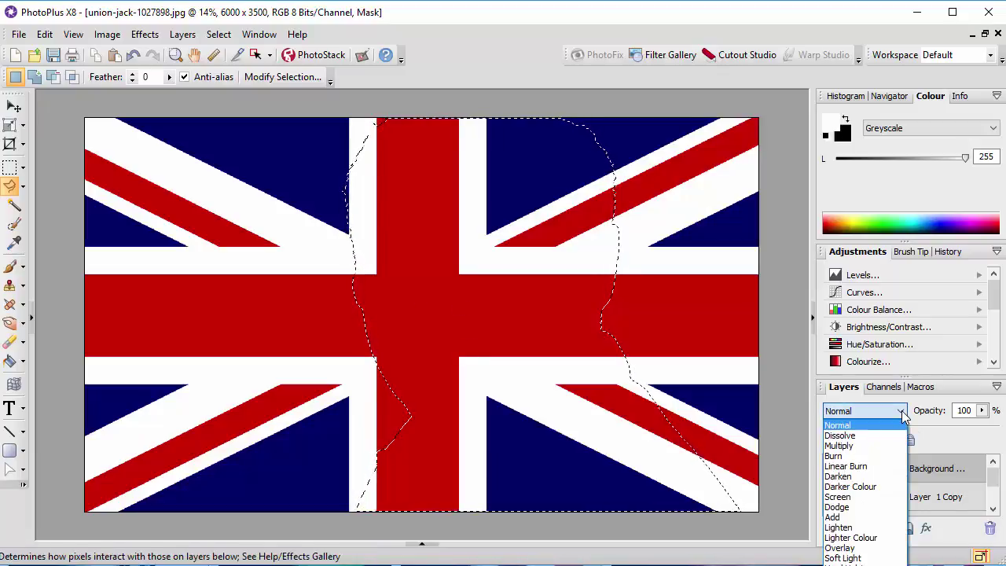
{"action": "left_click", "coordinate": [848, 445]}
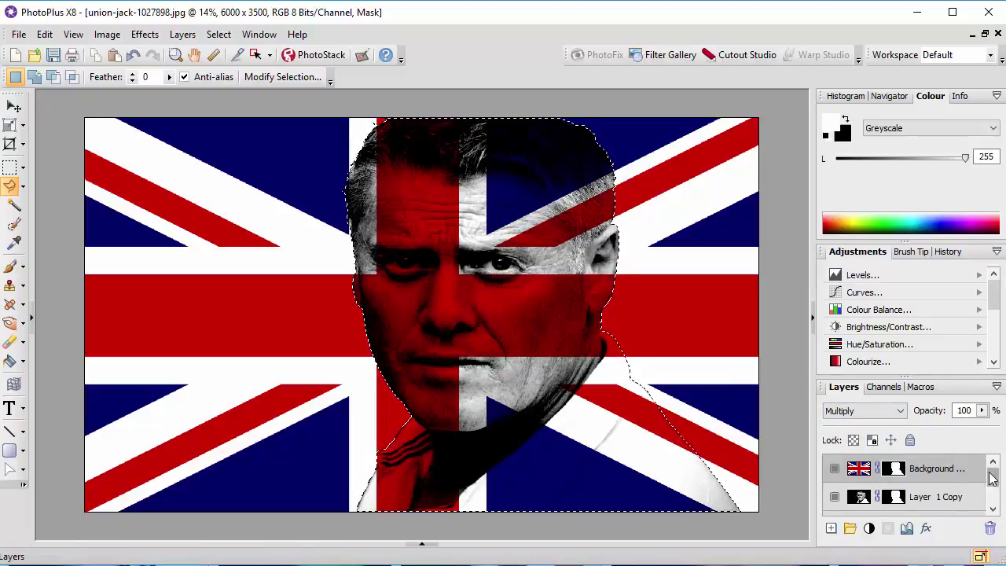
{"action": "left_click", "coordinate": [897, 411]}
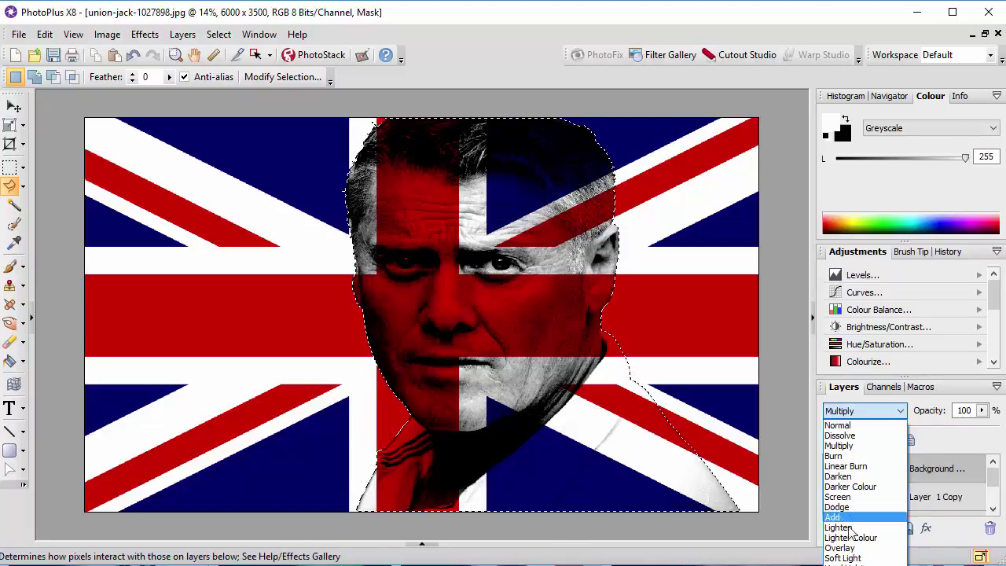
{"action": "left_click", "coordinate": [851, 547]}
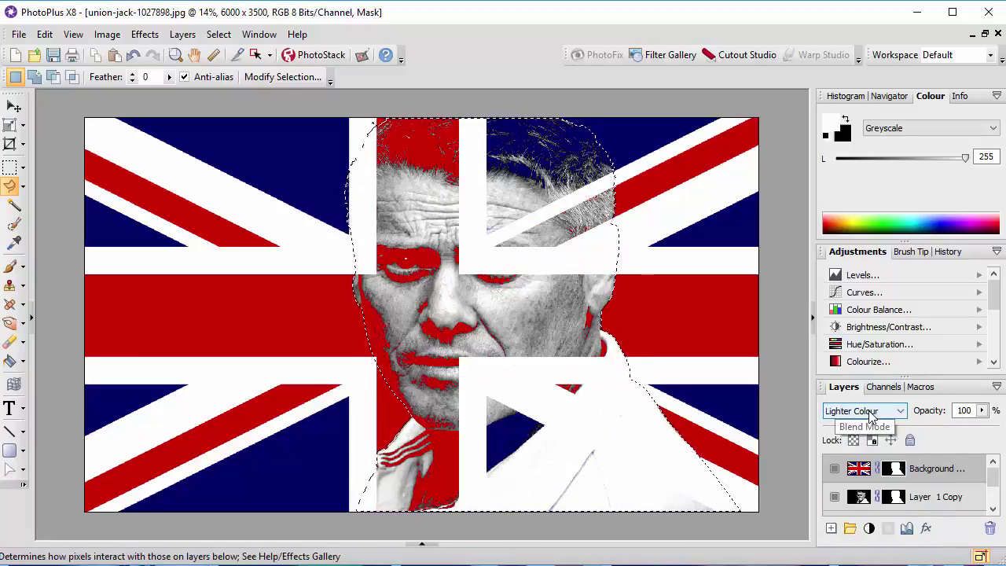
{"action": "scroll", "coordinate": [868, 411], "scroll_direction": "down", "scroll_amount": 1}
{"action": "scroll", "coordinate": [868, 411], "scroll_direction": "down", "scroll_amount": 1}
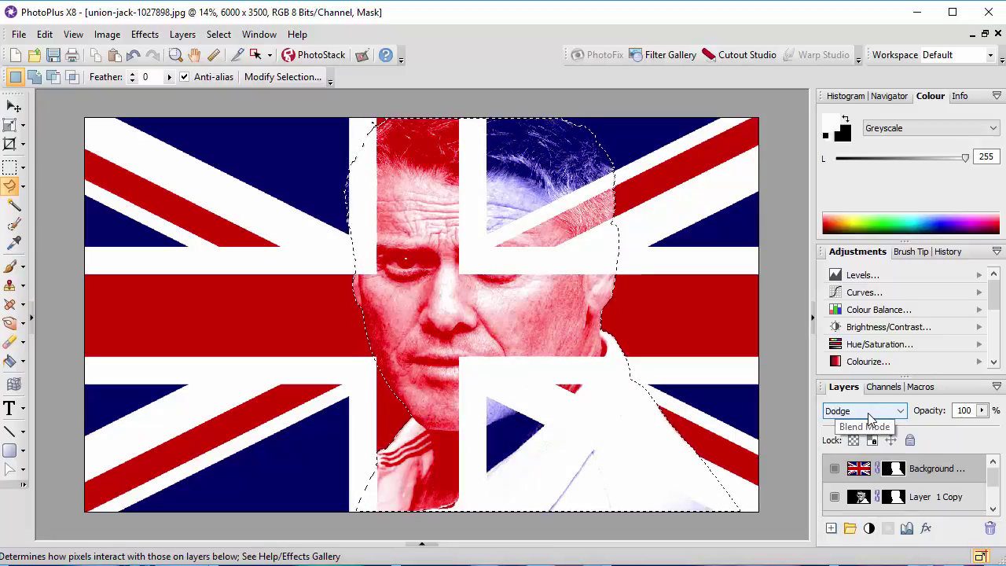
{"action": "scroll", "coordinate": [867, 412], "scroll_direction": "down", "scroll_amount": 1}
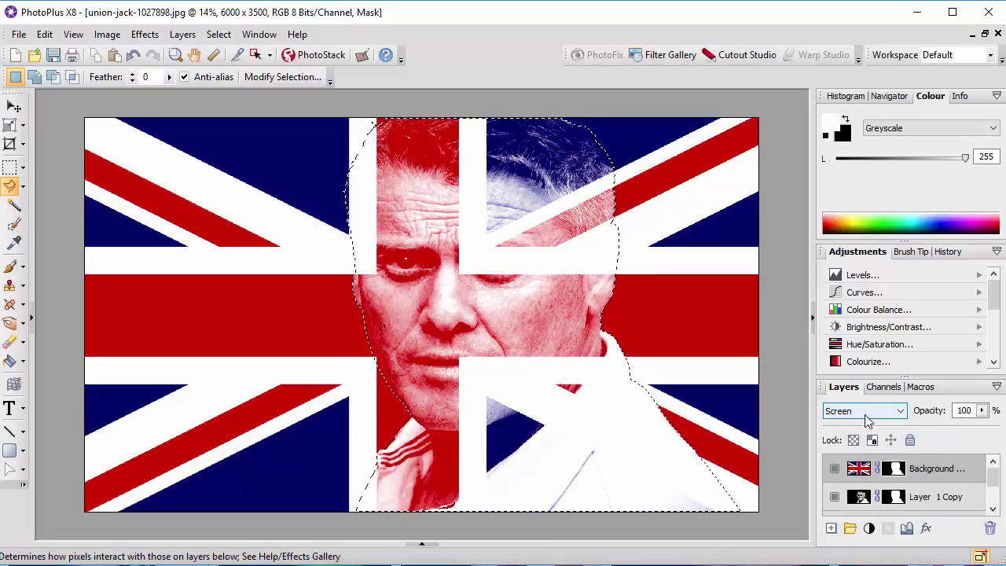
{"action": "scroll", "coordinate": [868, 419], "scroll_direction": "down", "scroll_amount": 1}
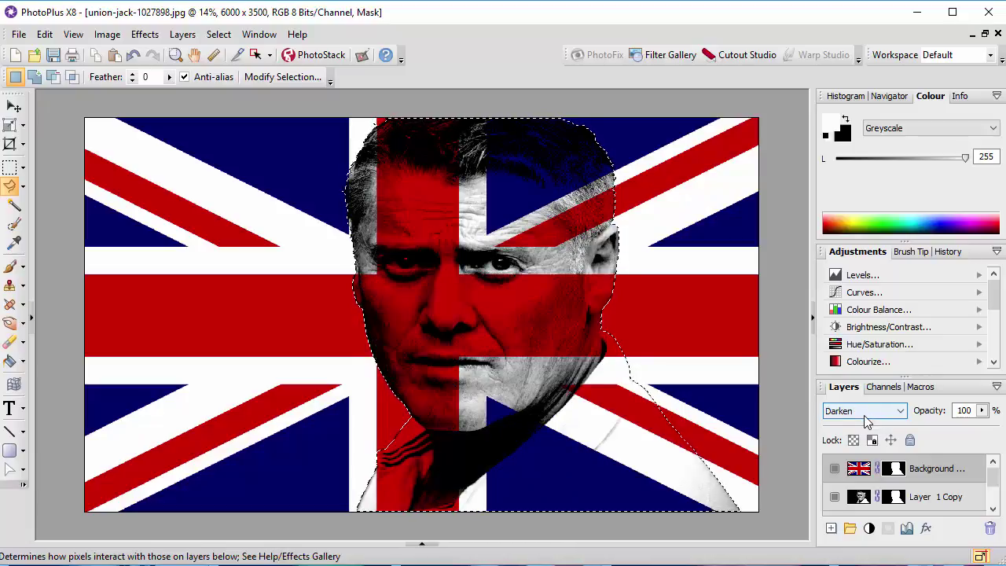
{"action": "scroll", "coordinate": [864, 417], "scroll_direction": "up", "scroll_amount": 1}
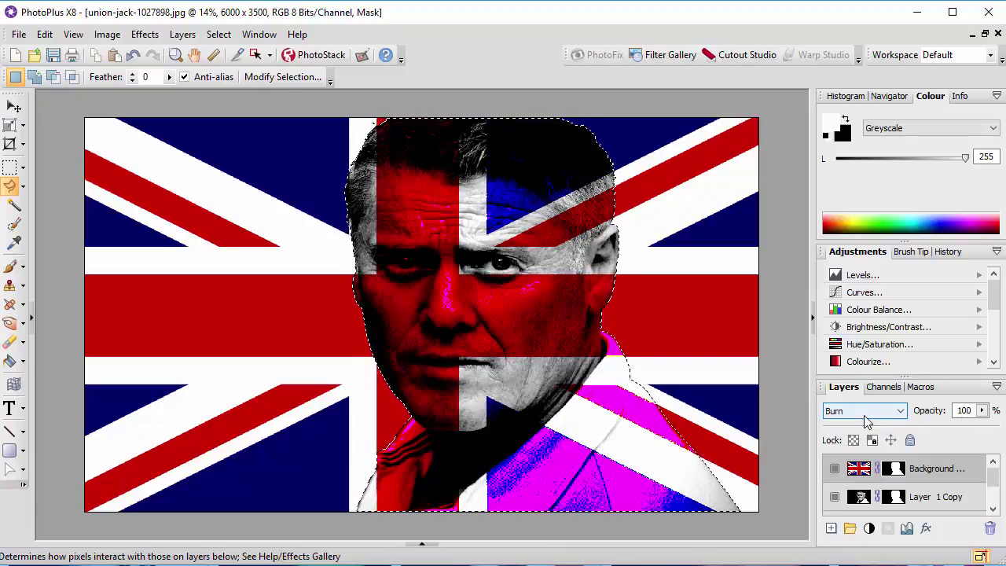
{"action": "scroll", "coordinate": [865, 417], "scroll_direction": "up", "scroll_amount": 1}
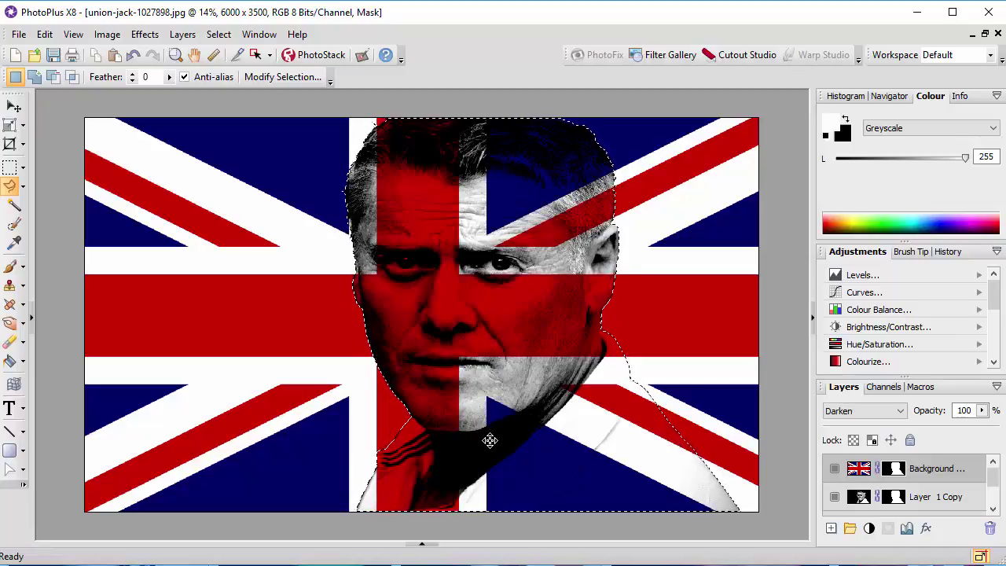
Set the masked Background Copy's blend mode to Multiply and clear the selection around the man
{"action": "left_click", "coordinate": [900, 410]}
{"action": "left_click", "coordinate": [841, 446]}
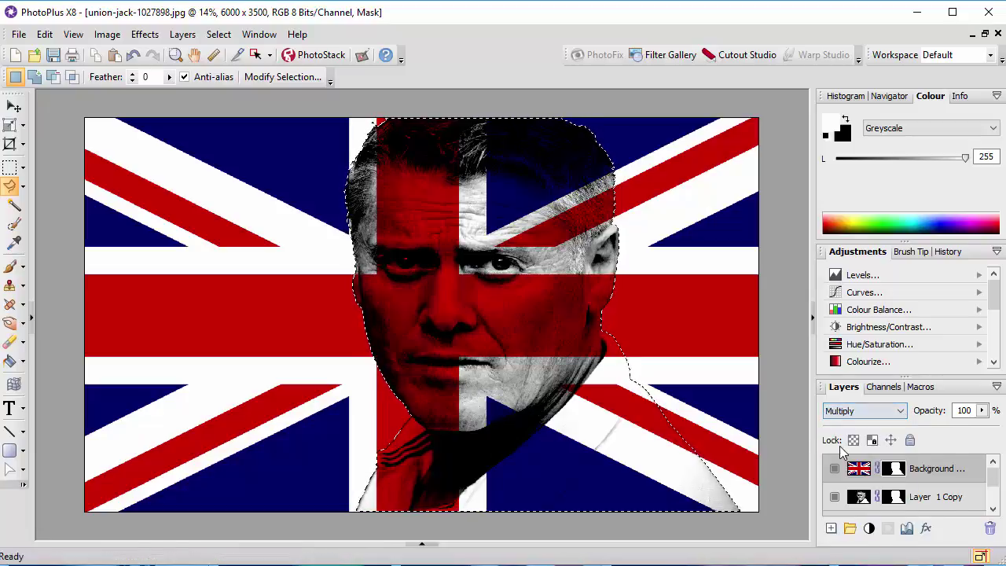
{"action": "left_click", "coordinate": [10, 167]}
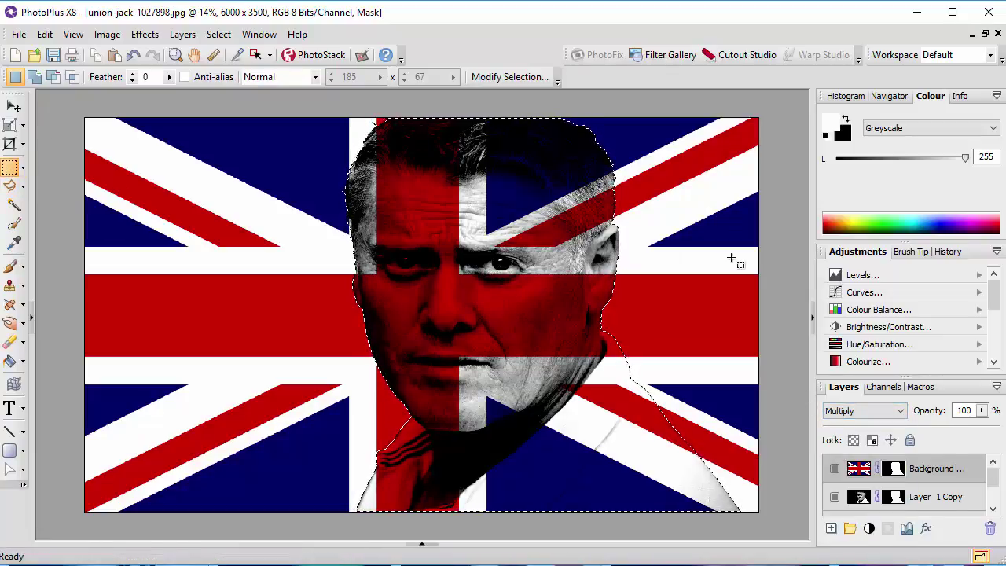
{"action": "left_click", "coordinate": [784, 206]}
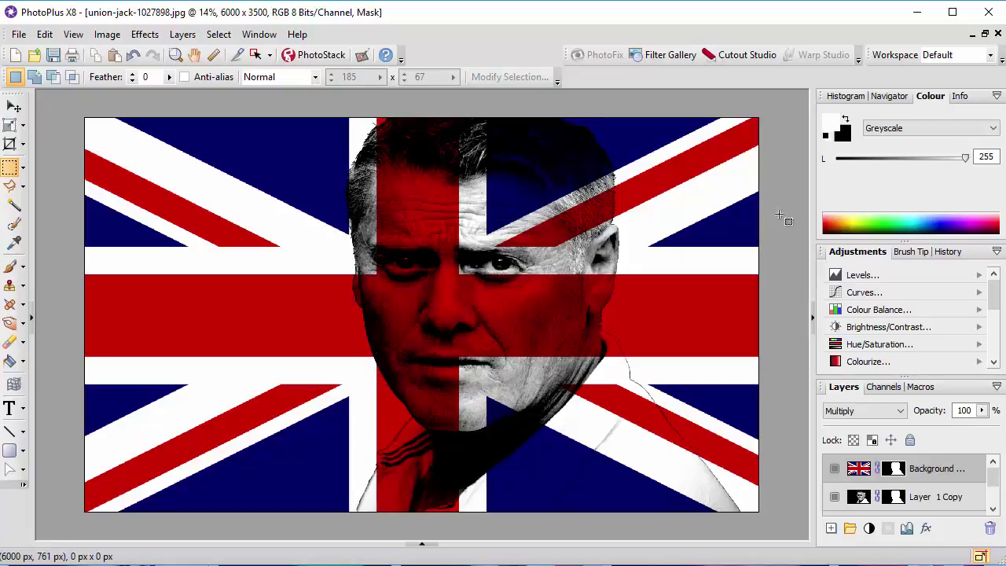
Reduce the opacity of the masked Background Copy flag to 49%
{"action": "left_click", "coordinate": [982, 410]}
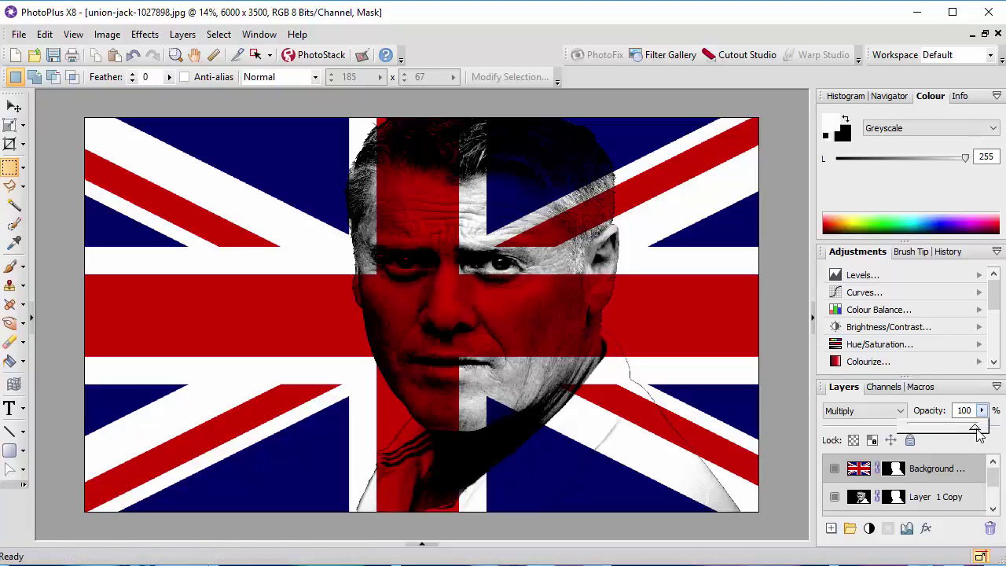
{"action": "left_click_drag", "start_coordinate": [975, 433], "coordinate": [956, 431]}
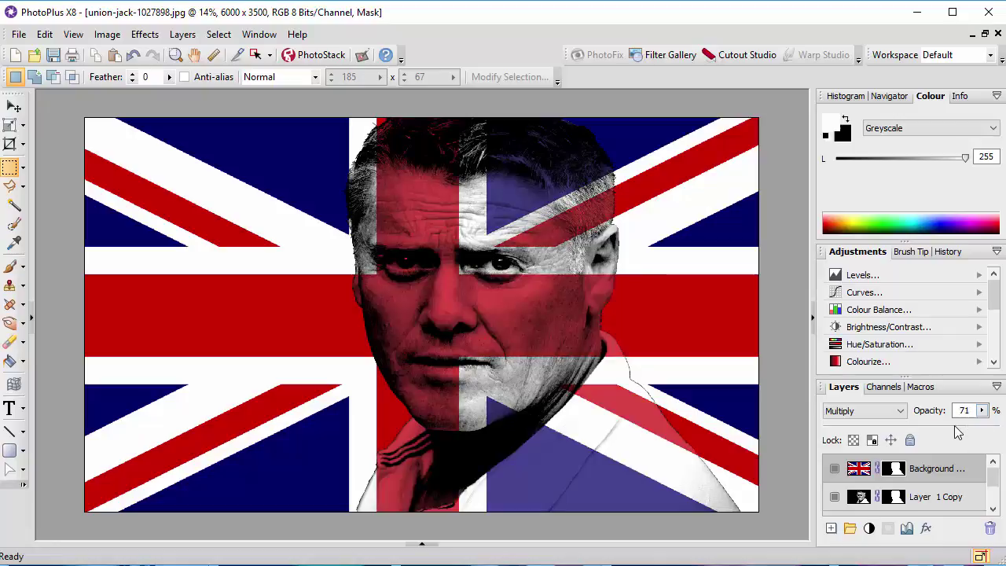
{"action": "left_click", "coordinate": [982, 410]}
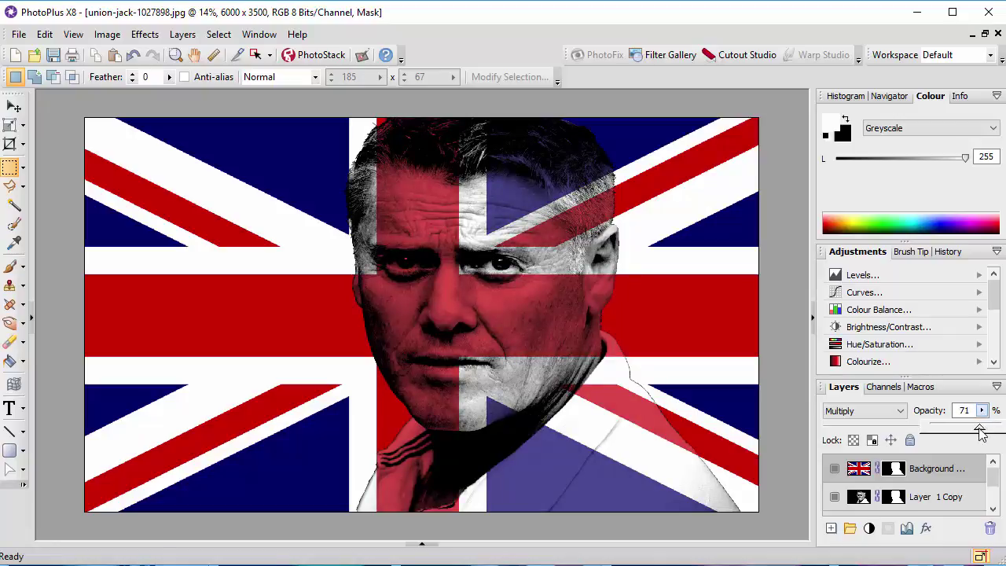
{"action": "left_click_drag", "start_coordinate": [978, 434], "coordinate": [952, 432]}
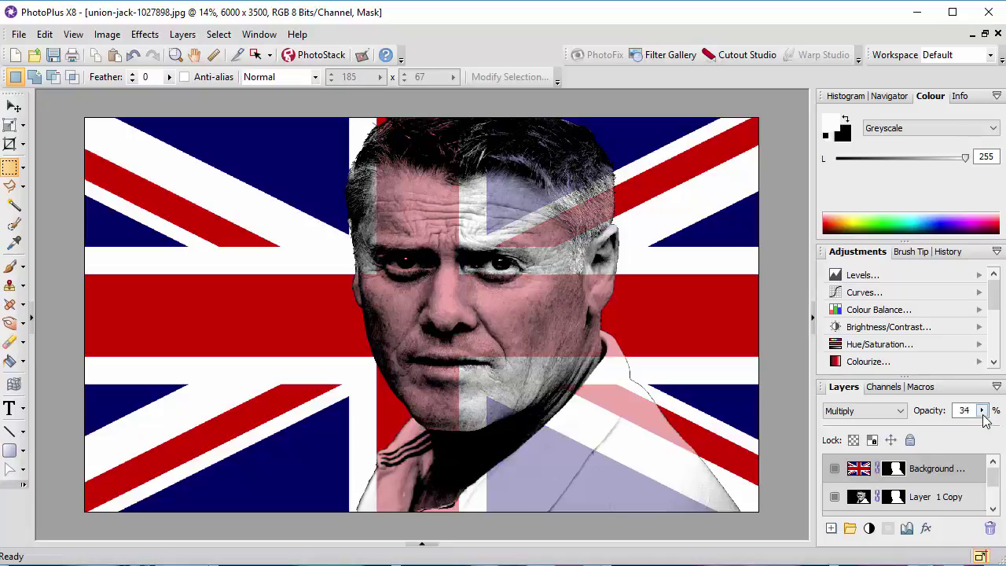
{"action": "left_click", "coordinate": [981, 410]}
{"action": "left_click_drag", "start_coordinate": [991, 432], "coordinate": [996, 434]}
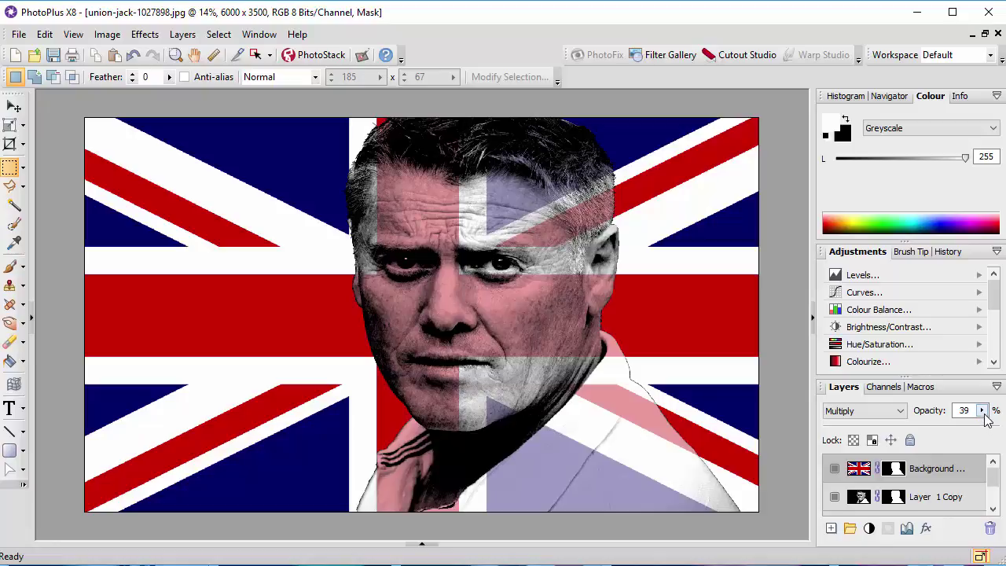
{"action": "left_click", "coordinate": [983, 413]}
{"action": "left_click_drag", "start_coordinate": [988, 433], "coordinate": [992, 432]}
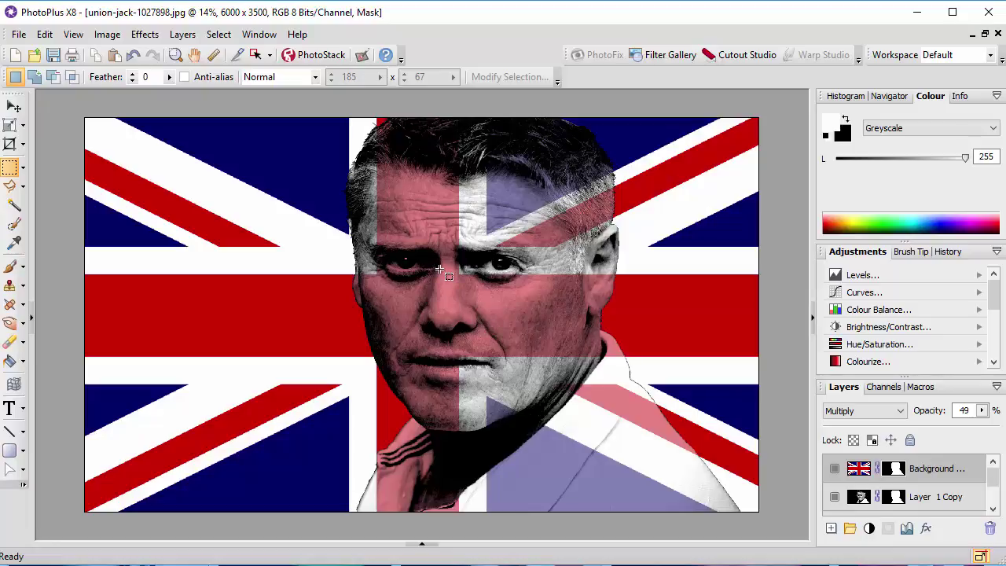
Hide the black-and-white Layer 1 Copy, leaving the colour portrait on Layer 1 beneath the flag
{"action": "left_click", "coordinate": [998, 493]}
{"action": "left_click_drag", "start_coordinate": [998, 494], "coordinate": [991, 474]}
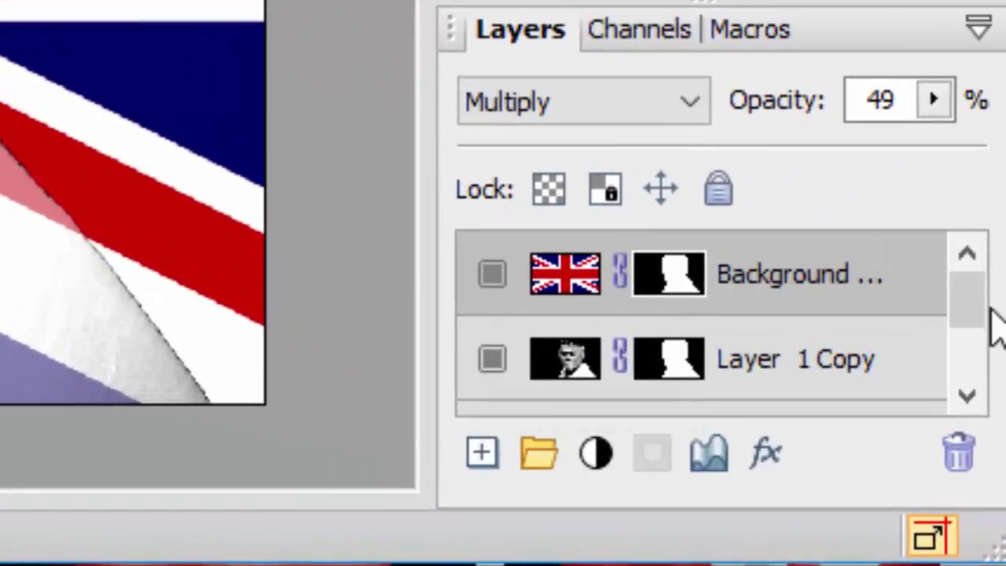
{"action": "left_click_drag", "start_coordinate": [973, 297], "coordinate": [969, 307]}
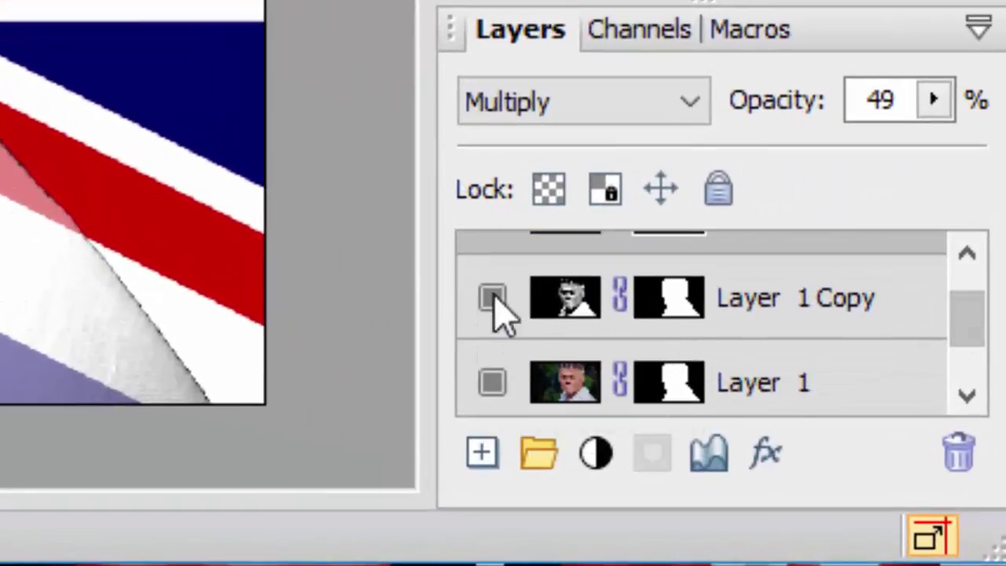
{"action": "left_click", "coordinate": [485, 307]}
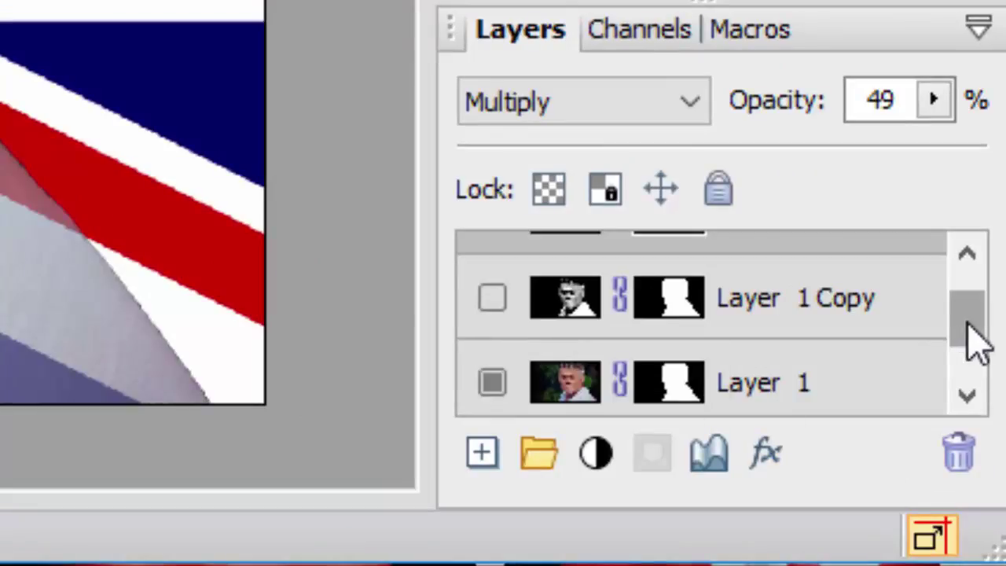
Delete the black-and-white Layer 1 Copy, removing its mask first and the layer itself after it
{"action": "left_click_drag", "start_coordinate": [968, 323], "coordinate": [968, 333]}
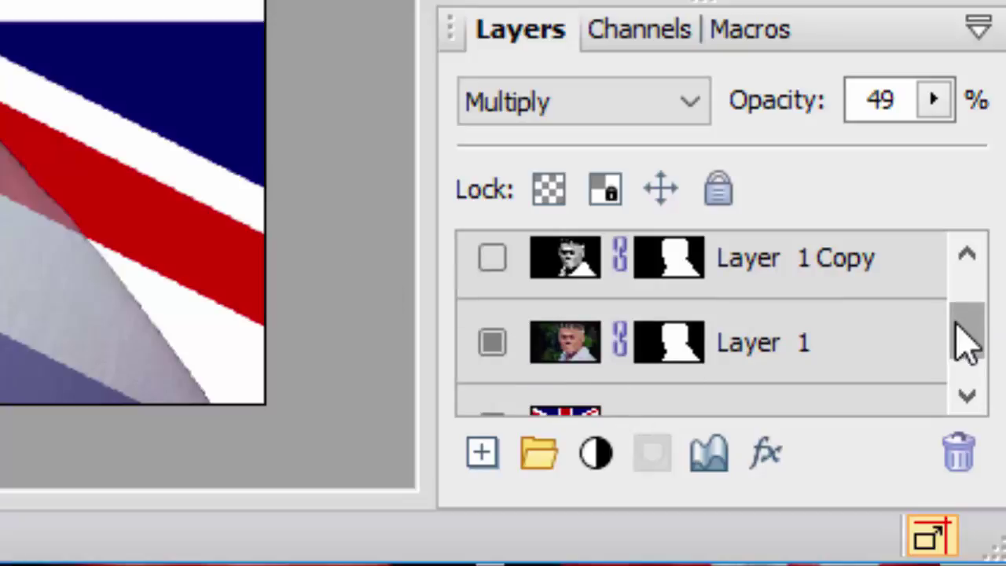
{"action": "left_click_drag", "start_coordinate": [966, 341], "coordinate": [966, 322]}
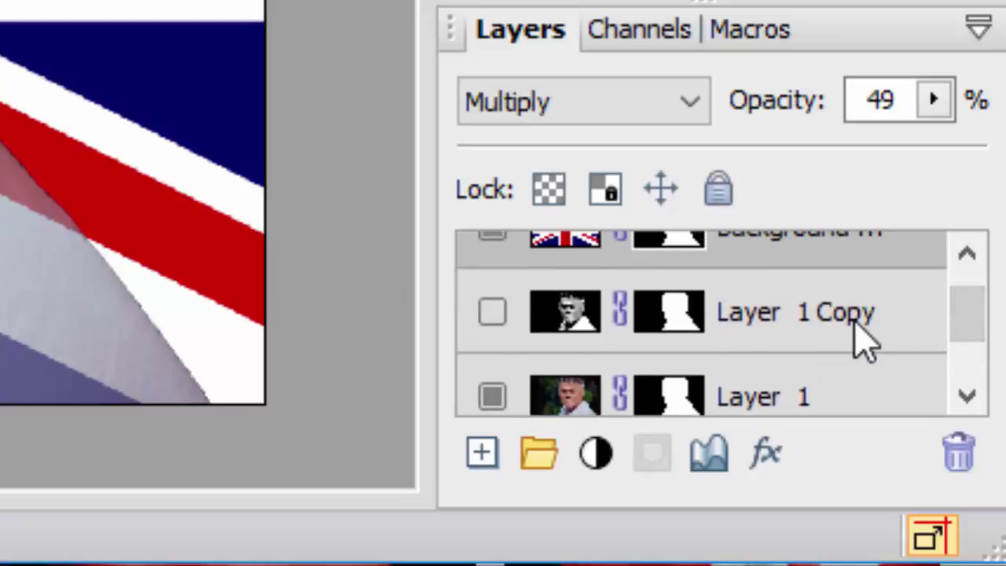
{"action": "left_click", "coordinate": [851, 324]}
{"action": "right_click", "coordinate": [772, 312]}
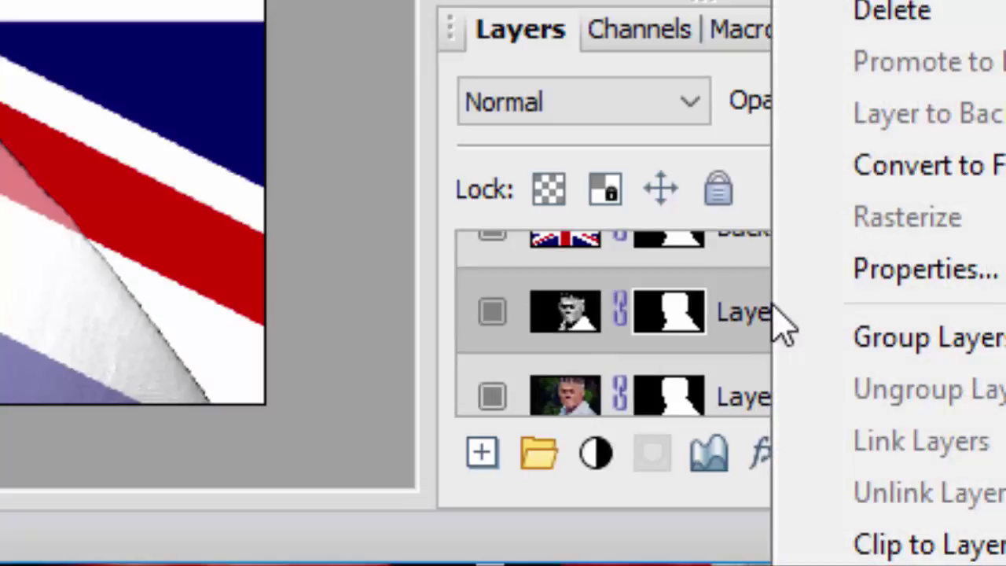
{"action": "left_click", "coordinate": [859, 31]}
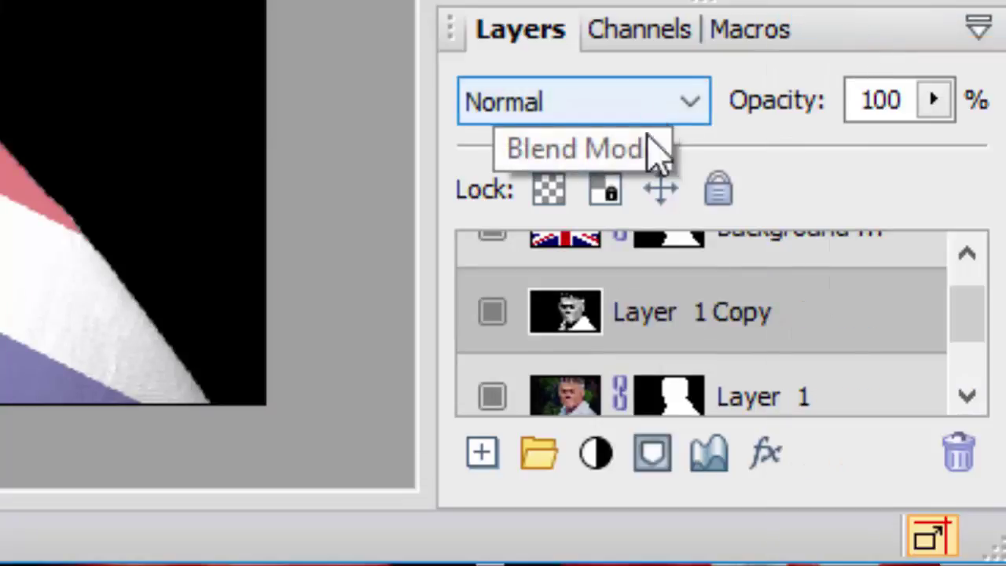
{"action": "right_click", "coordinate": [560, 325]}
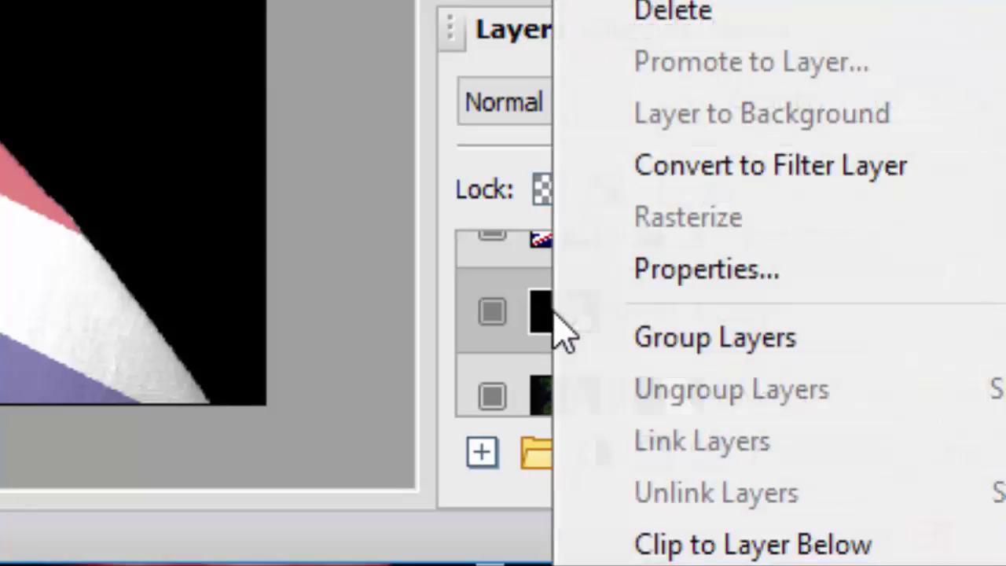
{"action": "left_click", "coordinate": [685, 25]}
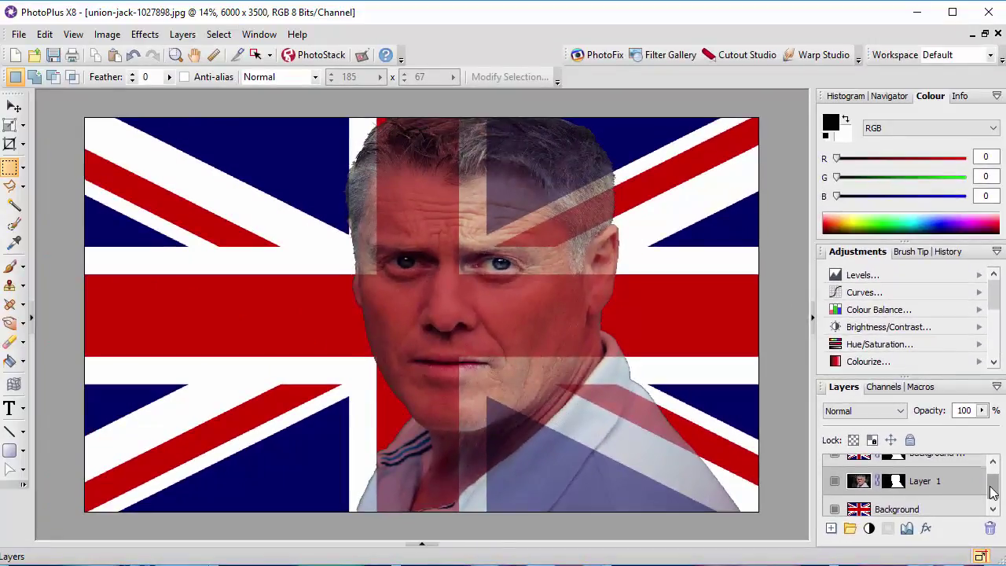
Select the masked Union Jack copy above Layer 1 and set its opacity to 48%
{"action": "left_click_drag", "start_coordinate": [992, 492], "coordinate": [992, 477]}
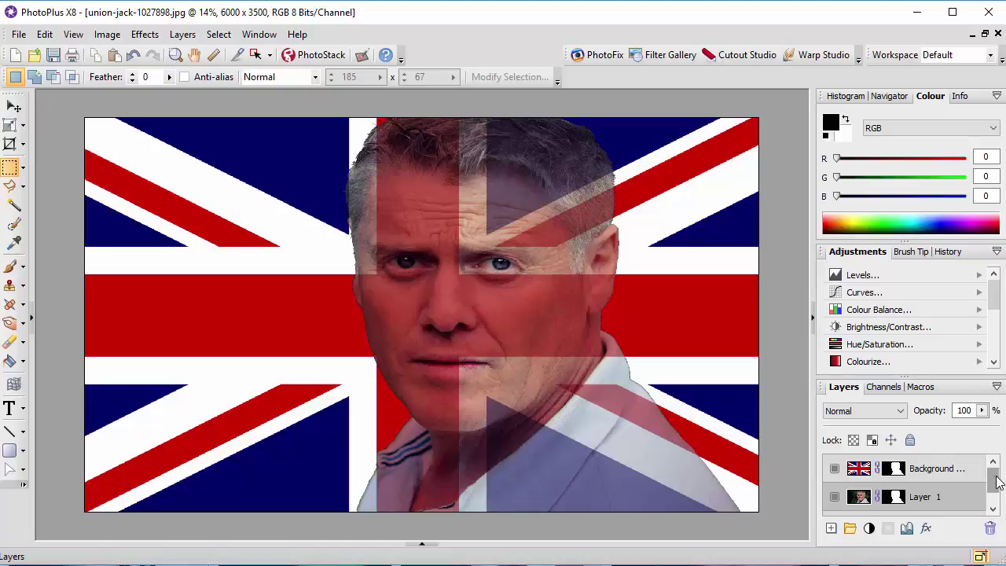
{"action": "scroll", "coordinate": [994, 485], "scroll_direction": "down", "scroll_amount": 1}
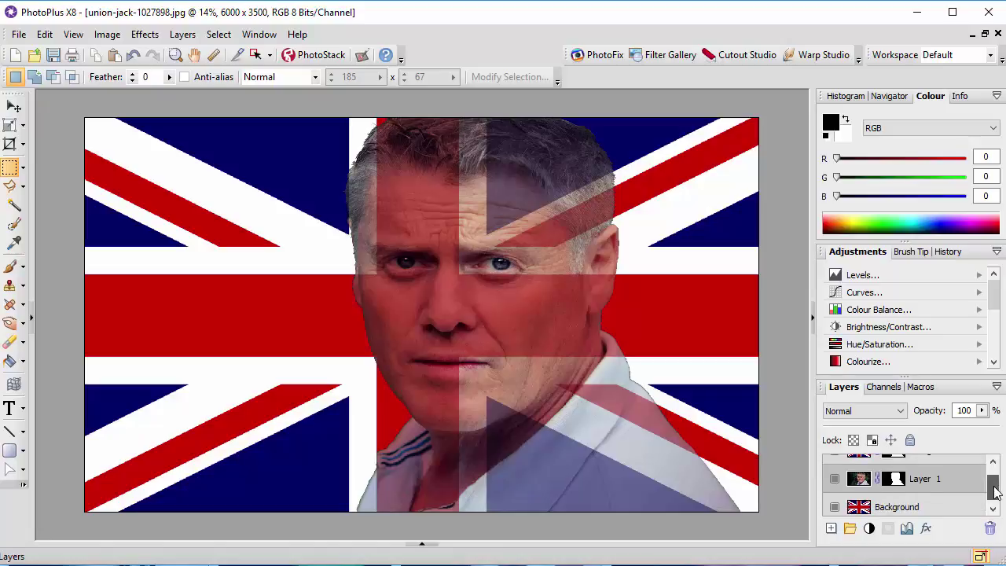
{"action": "scroll", "coordinate": [993, 484], "scroll_direction": "up", "scroll_amount": 1}
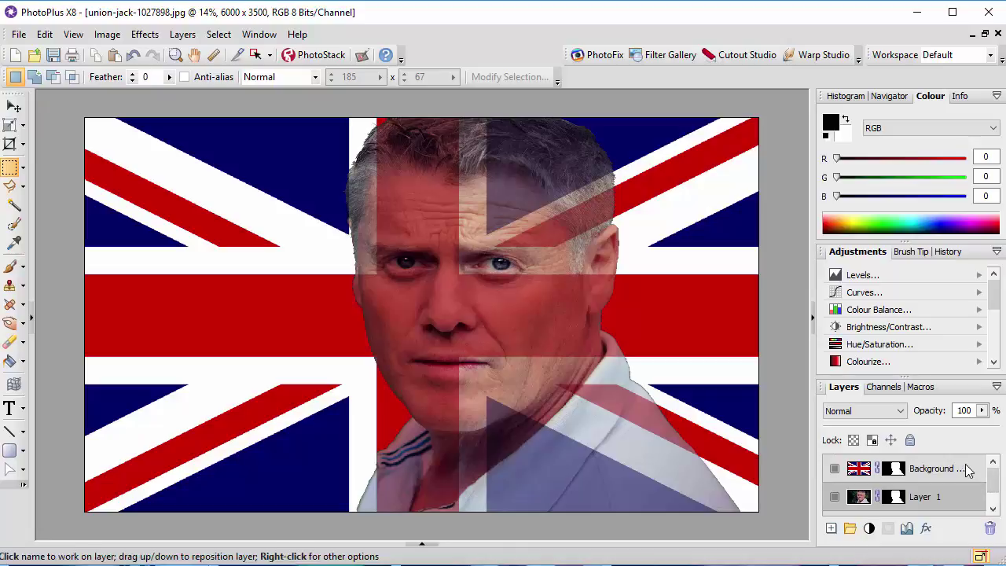
{"action": "left_click", "coordinate": [966, 469]}
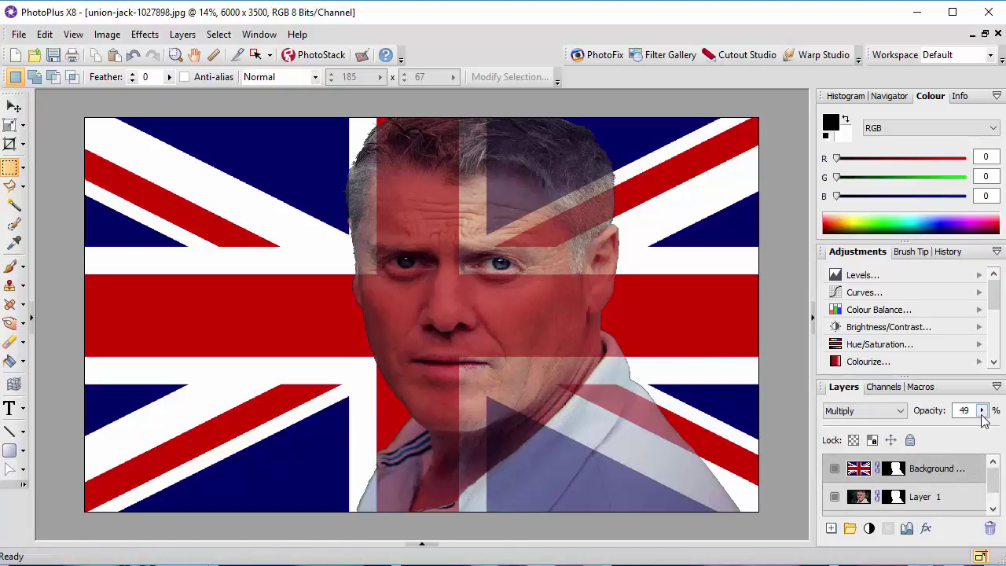
{"action": "left_click", "coordinate": [982, 413]}
{"action": "mouse_move", "coordinate": [983, 431]}
{"action": "left_mouse_down"}
{"action": "mouse_move", "coordinate": [972, 427]}
{"action": "mouse_move", "coordinate": [984, 436]}
{"action": "left_mouse_up"}
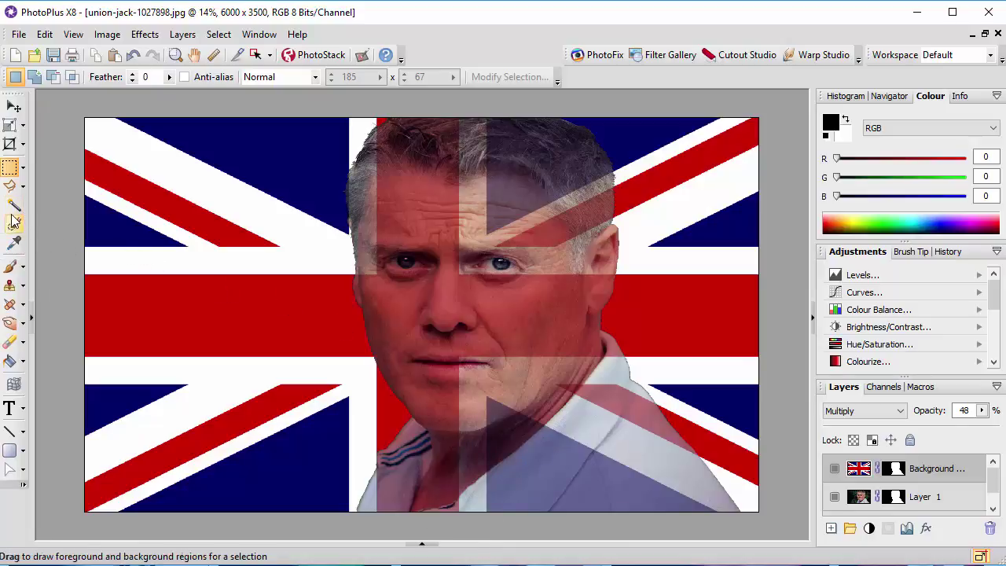
Activate the Paintbrush and target the layer mask of the Union Jack copy for painting
{"action": "left_click", "coordinate": [11, 269]}
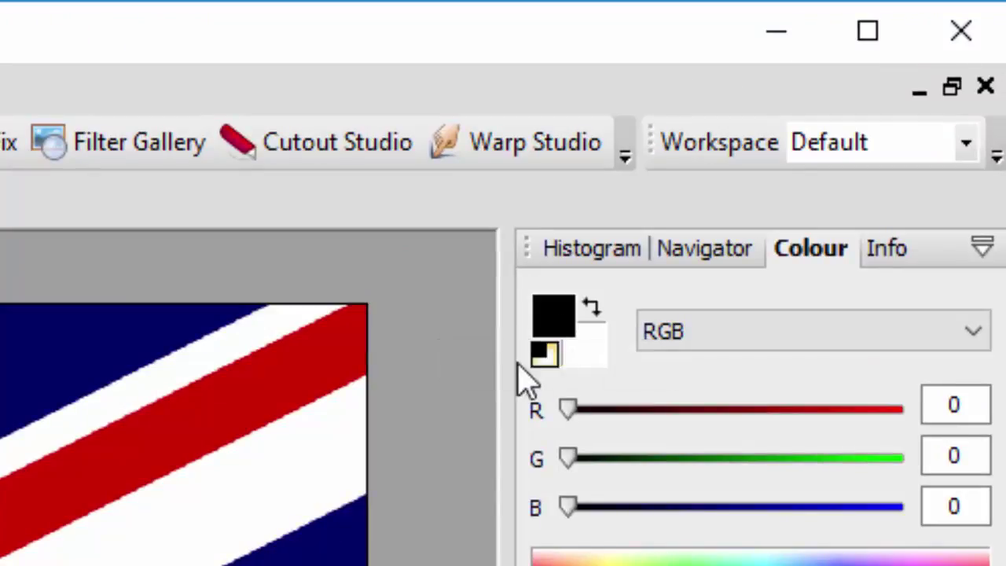
{"action": "left_click", "coordinate": [595, 317]}
{"action": "left_click", "coordinate": [597, 311]}
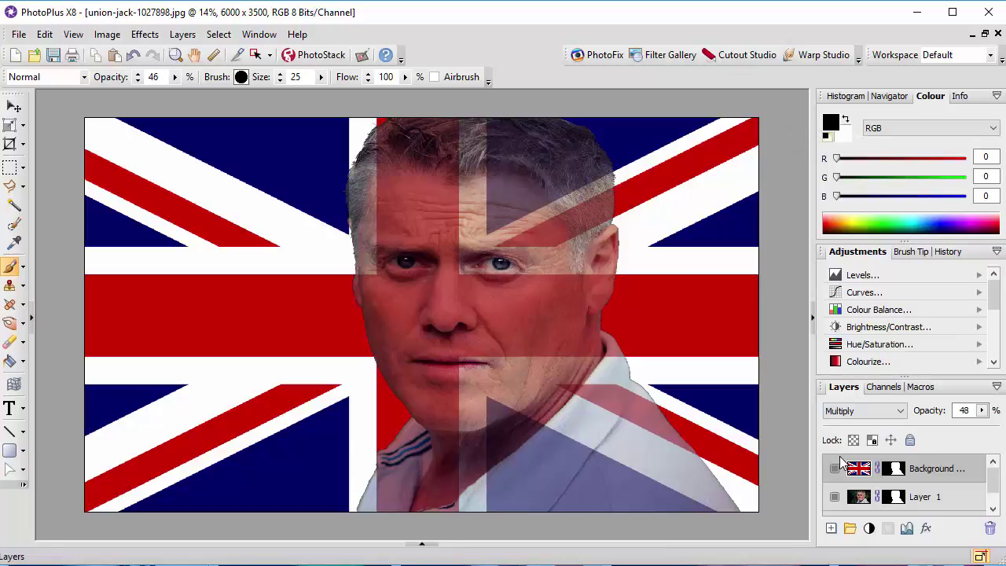
{"action": "left_click", "coordinate": [893, 470]}
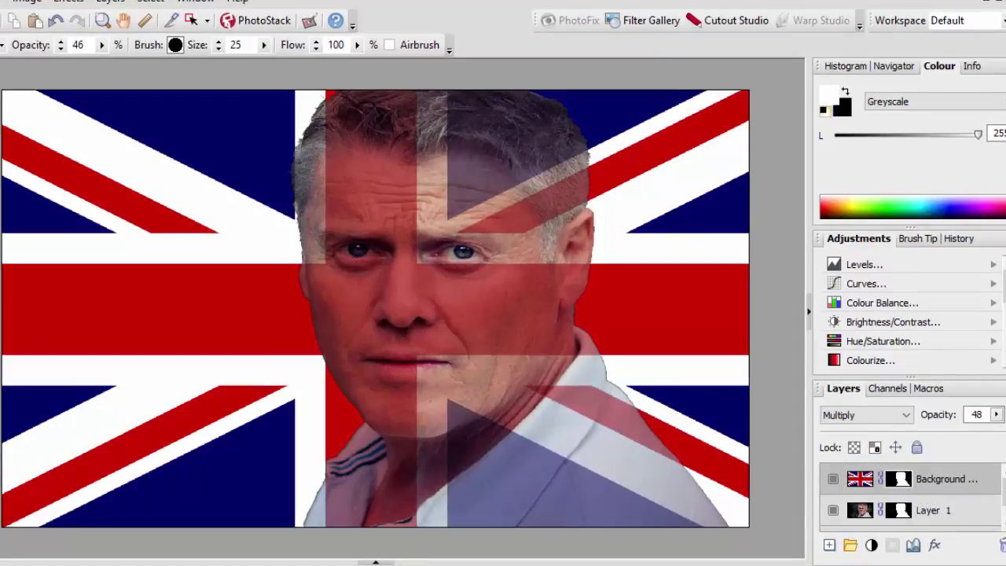
Paint black at 100% brush opacity on the mask to clear the flag tint from the eye within the red stripe
{"action": "scroll", "coordinate": [341, 265], "scroll_direction": "up", "scroll_amount": 6}
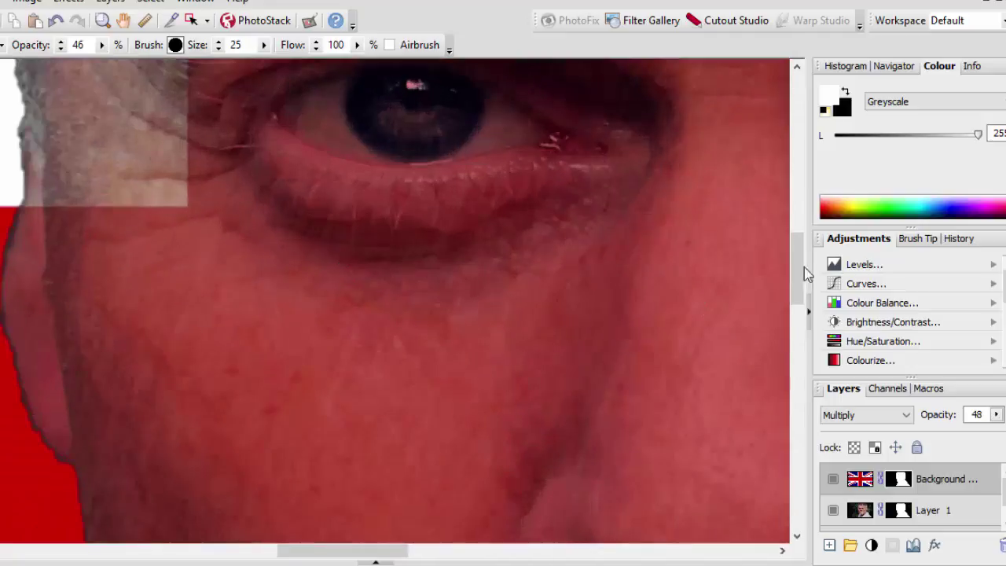
{"action": "left_click_drag", "start_coordinate": [804, 272], "coordinate": [804, 231]}
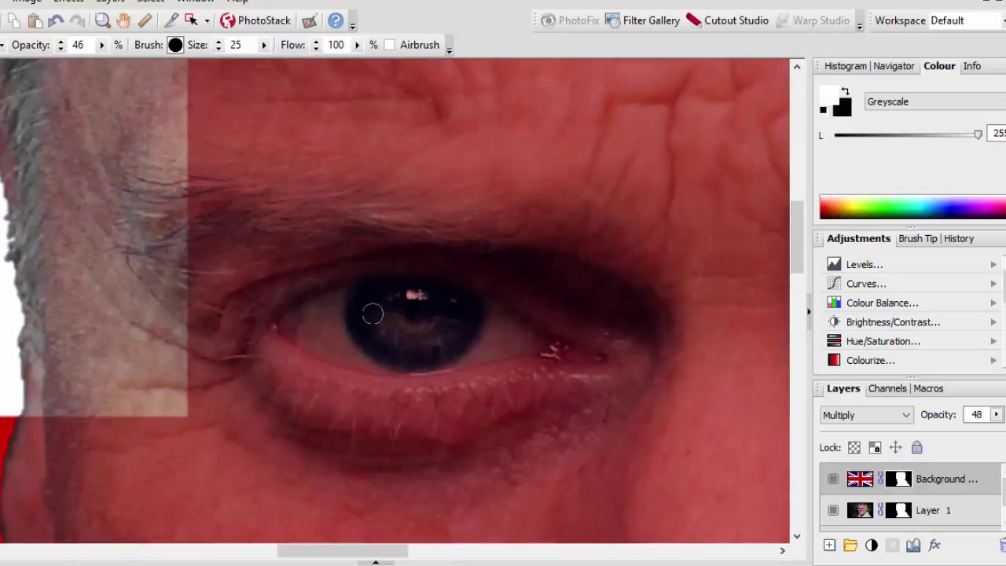
{"action": "left_click", "coordinate": [106, 49]}
{"action": "left_click_drag", "start_coordinate": [141, 63], "coordinate": [243, 69]}
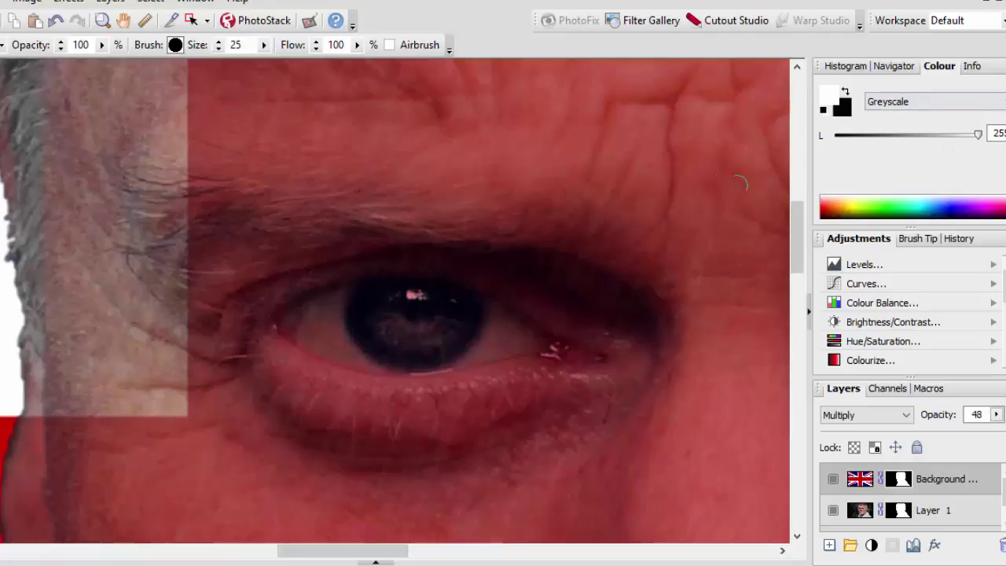
{"action": "left_click", "coordinate": [845, 92]}
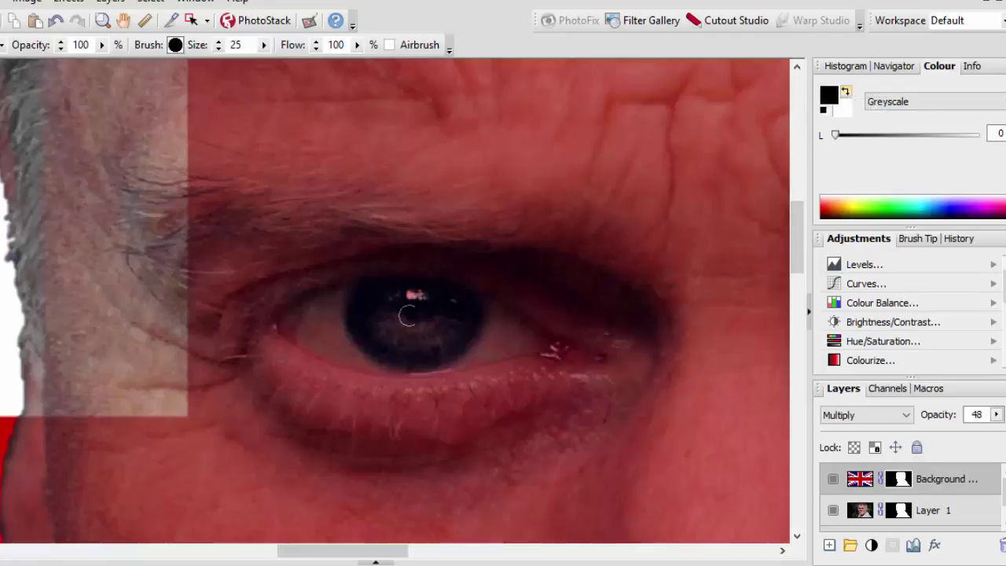
{"action": "mouse_move", "coordinate": [415, 318]}
{"action": "left_mouse_down"}
{"action": "mouse_move", "coordinate": [387, 341]}
{"action": "mouse_move", "coordinate": [359, 319]}
{"action": "mouse_move", "coordinate": [343, 320]}
{"action": "mouse_move", "coordinate": [495, 337]}
{"action": "mouse_move", "coordinate": [417, 296]}
{"action": "mouse_move", "coordinate": [373, 298]}
{"action": "mouse_move", "coordinate": [388, 291]}
{"action": "mouse_move", "coordinate": [316, 297]}
{"action": "mouse_move", "coordinate": [347, 305]}
{"action": "mouse_move", "coordinate": [285, 323]}
{"action": "mouse_move", "coordinate": [375, 360]}
{"action": "mouse_move", "coordinate": [457, 358]}
{"action": "left_mouse_up"}
{"action": "mouse_move", "coordinate": [539, 338]}
{"action": "left_mouse_down"}
{"action": "mouse_move", "coordinate": [538, 348]}
{"action": "mouse_move", "coordinate": [486, 313]}
{"action": "mouse_move", "coordinate": [389, 302]}
{"action": "mouse_move", "coordinate": [452, 339]}
{"action": "mouse_move", "coordinate": [524, 341]}
{"action": "mouse_move", "coordinate": [388, 367]}
{"action": "mouse_move", "coordinate": [355, 364]}
{"action": "mouse_move", "coordinate": [277, 327]}
{"action": "mouse_move", "coordinate": [331, 329]}
{"action": "mouse_move", "coordinate": [344, 340]}
{"action": "mouse_move", "coordinate": [453, 340]}
{"action": "left_mouse_up"}
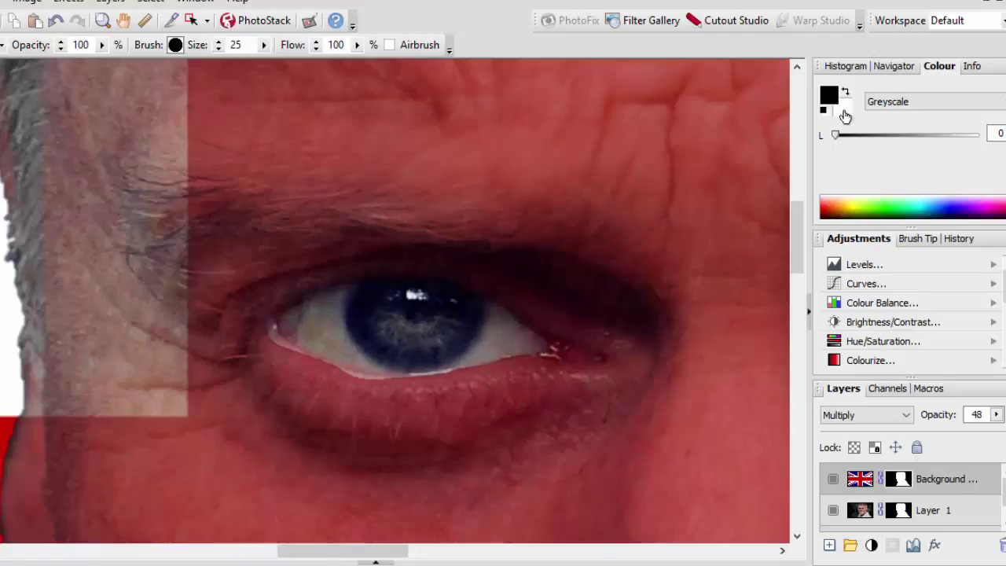
Restore the flag tint along that eye's lower lid by painting white on the mask, and return to black
{"action": "left_click", "coordinate": [846, 93]}
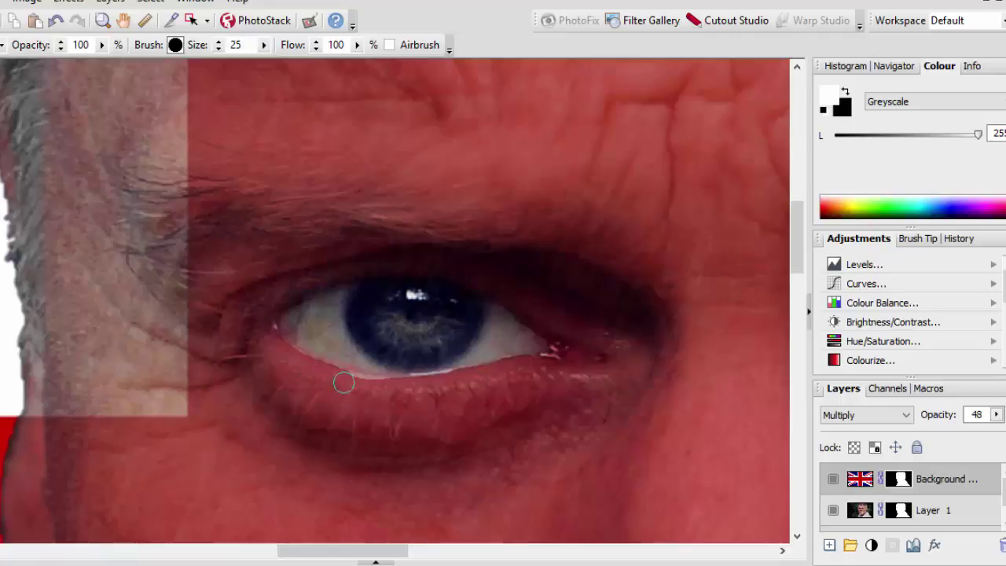
{"action": "left_click", "coordinate": [845, 93]}
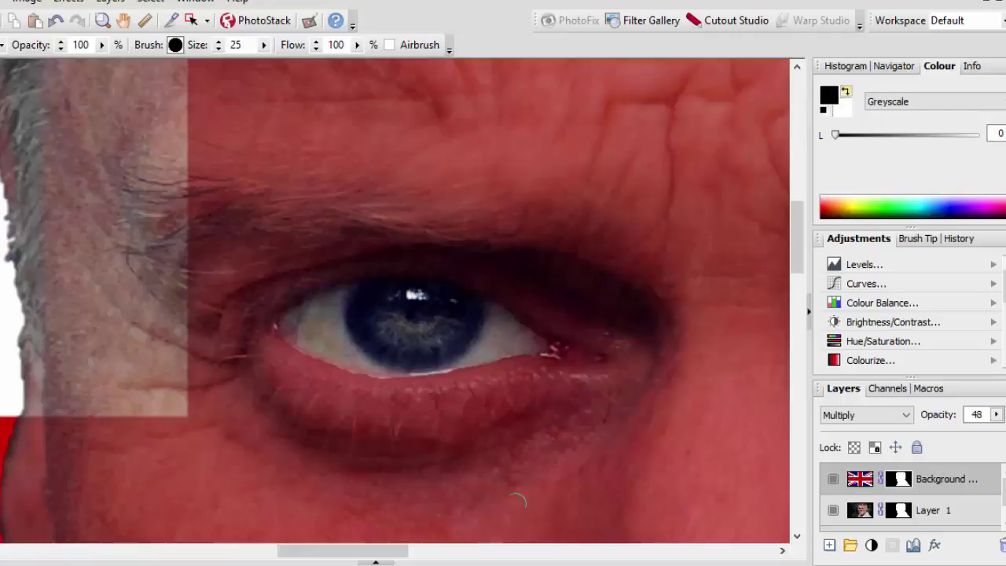
{"action": "left_click_drag", "start_coordinate": [385, 553], "coordinate": [506, 557]}
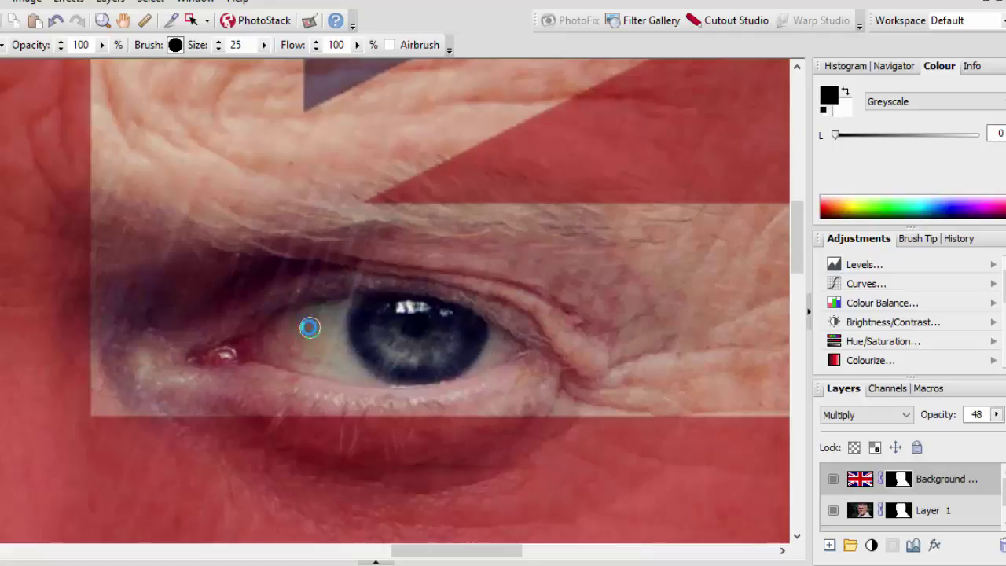
Paint black on the mask with brush sizes 90 and 240 to remove the flag from the large light shirt area and collar
{"action": "scroll", "coordinate": [309, 327], "scroll_direction": "down", "scroll_amount": 4}
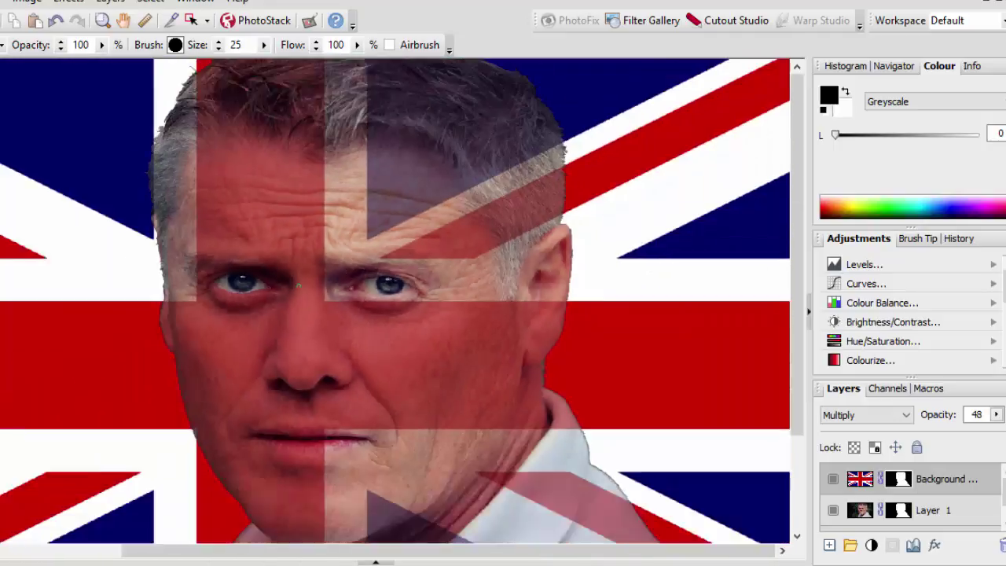
{"action": "scroll", "coordinate": [299, 286], "scroll_direction": "down", "scroll_amount": 1}
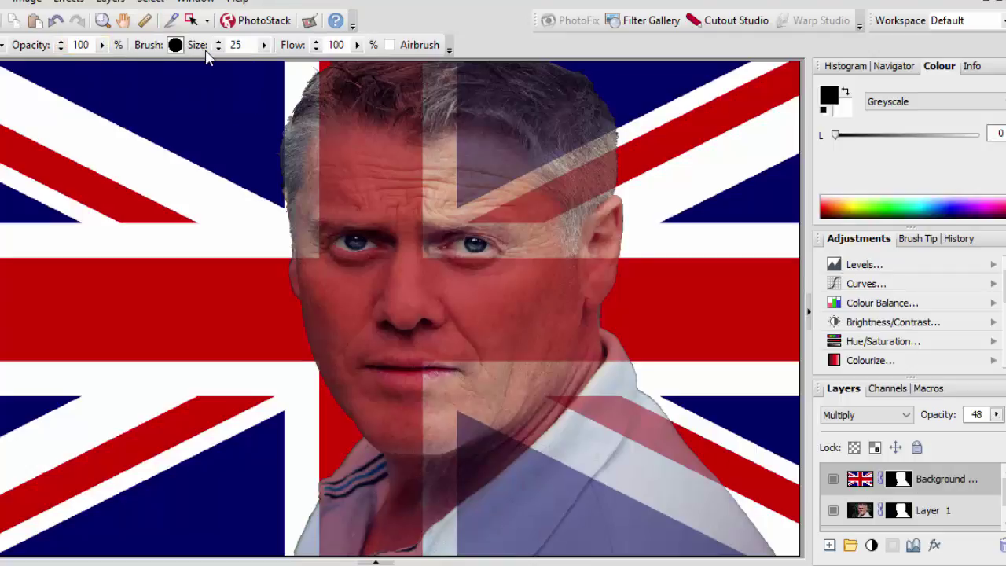
{"action": "left_click", "coordinate": [264, 44]}
{"action": "left_click", "coordinate": [294, 66]}
{"action": "mouse_move", "coordinate": [594, 481]}
{"action": "left_mouse_down"}
{"action": "mouse_move", "coordinate": [542, 521]}
{"action": "mouse_move", "coordinate": [566, 511]}
{"action": "left_mouse_up"}
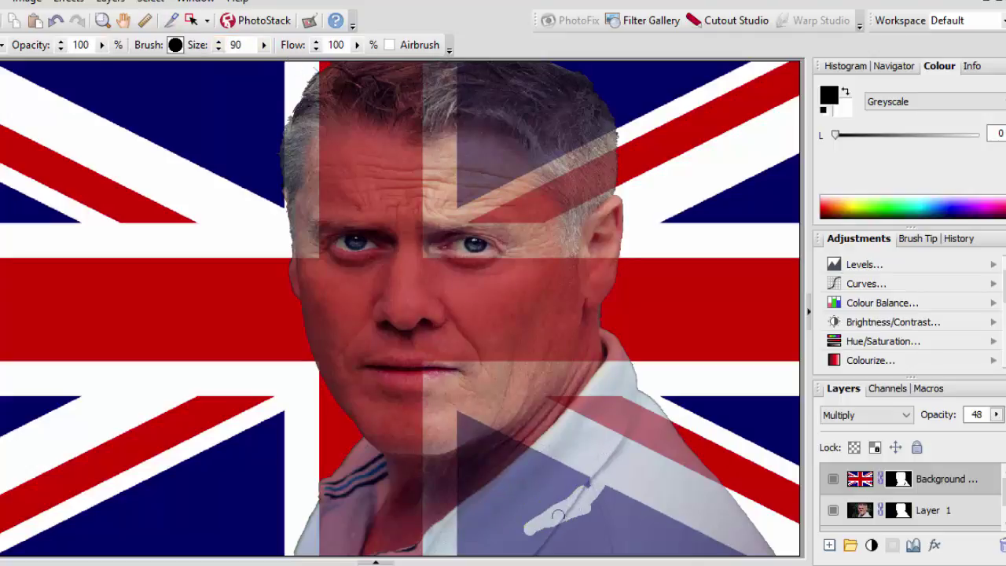
{"action": "key", "text": "bracketright"}
{"action": "mouse_move", "coordinate": [628, 526]}
{"action": "left_mouse_down"}
{"action": "mouse_move", "coordinate": [665, 521]}
{"action": "mouse_move", "coordinate": [746, 545]}
{"action": "mouse_move", "coordinate": [481, 544]}
{"action": "left_mouse_up"}
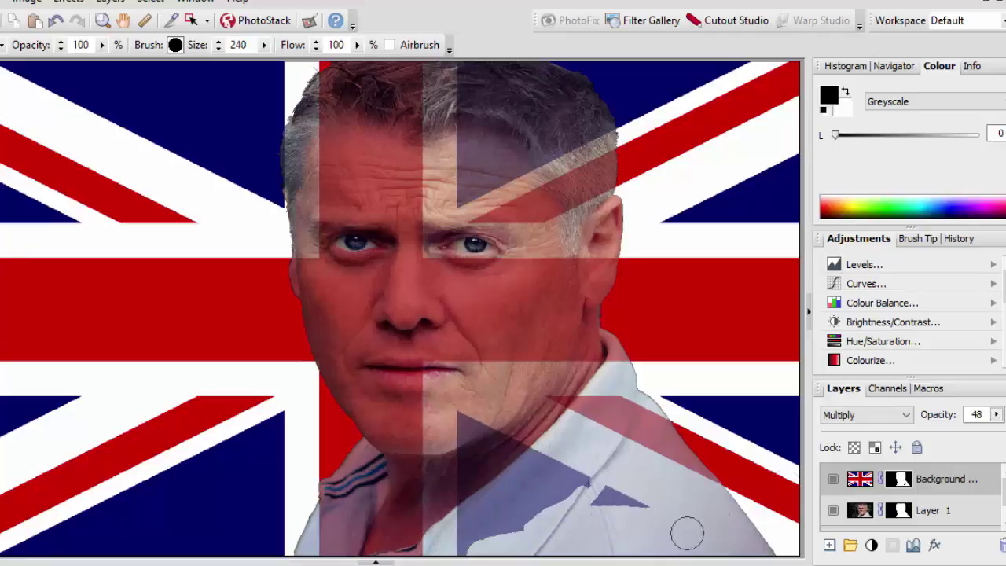
{"action": "mouse_move", "coordinate": [682, 440]}
{"action": "left_mouse_down"}
{"action": "mouse_move", "coordinate": [704, 468]}
{"action": "mouse_move", "coordinate": [700, 493]}
{"action": "mouse_move", "coordinate": [722, 489]}
{"action": "mouse_move", "coordinate": [780, 525]}
{"action": "mouse_move", "coordinate": [738, 433]}
{"action": "mouse_move", "coordinate": [664, 465]}
{"action": "mouse_move", "coordinate": [652, 443]}
{"action": "mouse_move", "coordinate": [623, 457]}
{"action": "mouse_move", "coordinate": [624, 440]}
{"action": "mouse_move", "coordinate": [610, 439]}
{"action": "mouse_move", "coordinate": [637, 402]}
{"action": "mouse_move", "coordinate": [593, 414]}
{"action": "left_mouse_up"}
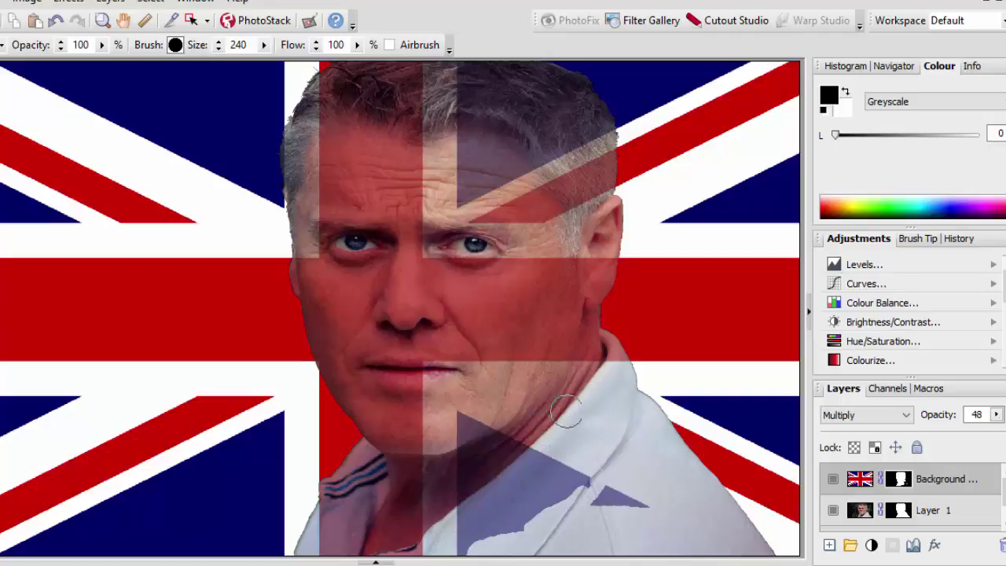
{"action": "mouse_move", "coordinate": [595, 460]}
{"action": "left_mouse_down"}
{"action": "mouse_move", "coordinate": [582, 507]}
{"action": "mouse_move", "coordinate": [537, 503]}
{"action": "mouse_move", "coordinate": [506, 543]}
{"action": "mouse_move", "coordinate": [472, 551]}
{"action": "mouse_move", "coordinate": [502, 511]}
{"action": "mouse_move", "coordinate": [570, 487]}
{"action": "mouse_move", "coordinate": [574, 460]}
{"action": "mouse_move", "coordinate": [497, 509]}
{"action": "mouse_move", "coordinate": [515, 502]}
{"action": "mouse_move", "coordinate": [510, 471]}
{"action": "mouse_move", "coordinate": [530, 471]}
{"action": "mouse_move", "coordinate": [517, 475]}
{"action": "mouse_move", "coordinate": [511, 460]}
{"action": "mouse_move", "coordinate": [472, 499]}
{"action": "mouse_move", "coordinate": [464, 468]}
{"action": "mouse_move", "coordinate": [519, 450]}
{"action": "left_mouse_up"}
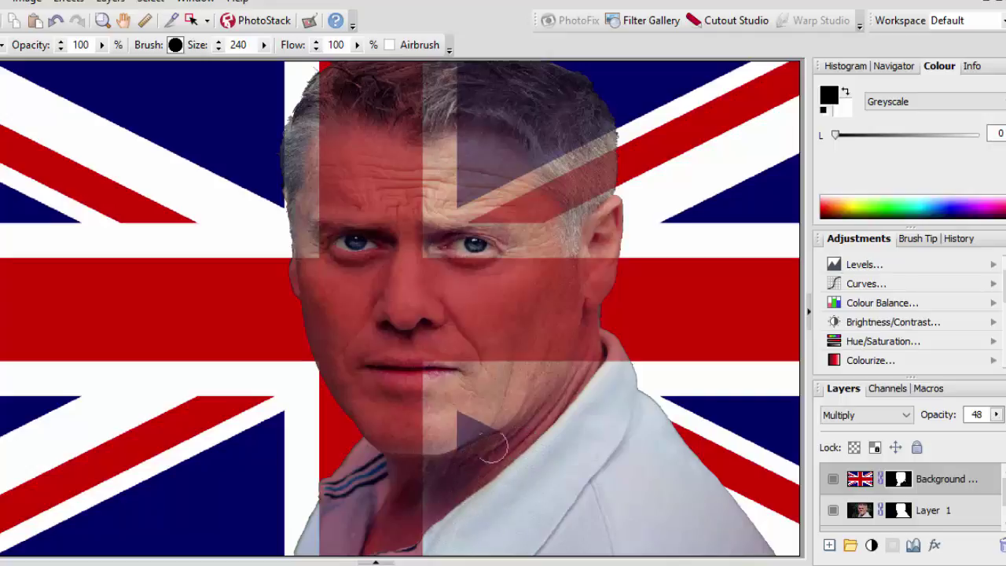
Reduce the brush size to 100 and mask out the blue flag triangle where it spills below the jawline
{"action": "scroll", "coordinate": [491, 444], "scroll_direction": "up", "scroll_amount": 2}
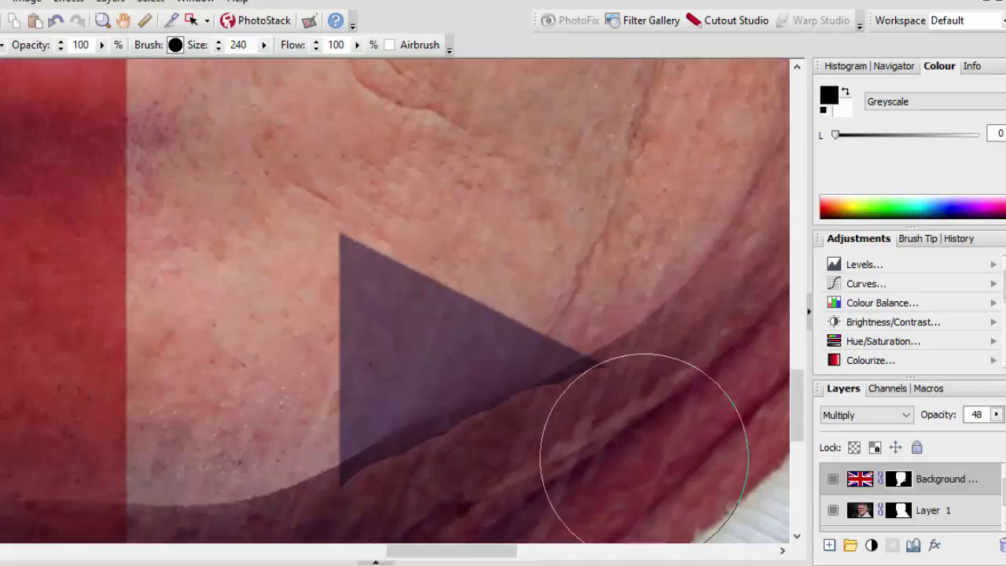
{"action": "key", "text": "bracketleft"}
{"action": "key", "text": "bracketleft"}
{"action": "key", "text": "bracketleft"}
{"action": "key", "text": "bracketleft"}
{"action": "key", "text": "bracketleft"}
{"action": "key", "text": "bracketleft"}
{"action": "key", "text": "bracketleft"}
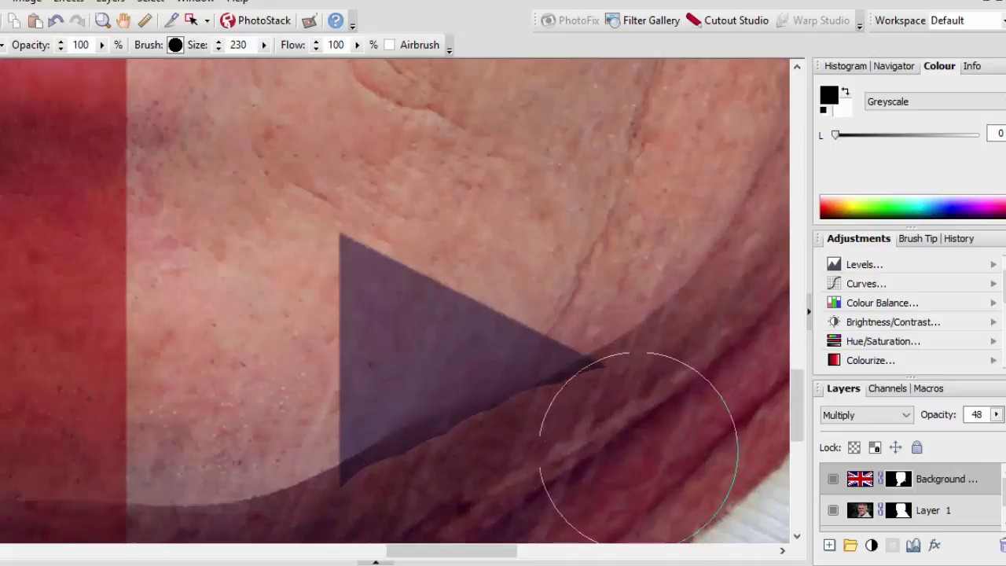
{"action": "mouse_move", "coordinate": [617, 401]}
{"action": "left_mouse_down"}
{"action": "mouse_move", "coordinate": [503, 448]}
{"action": "mouse_move", "coordinate": [472, 494]}
{"action": "mouse_move", "coordinate": [360, 505]}
{"action": "mouse_move", "coordinate": [443, 464]}
{"action": "mouse_move", "coordinate": [523, 440]}
{"action": "mouse_move", "coordinate": [388, 487]}
{"action": "mouse_move", "coordinate": [538, 437]}
{"action": "left_mouse_up"}
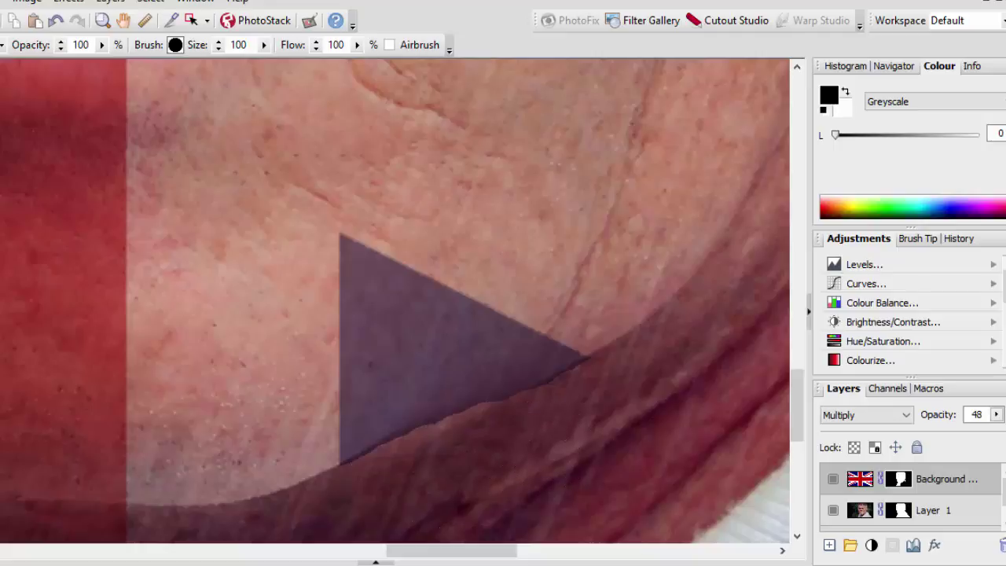
Paint black on the mask to remove the flag tint from the striped collar, the adjoining shirt front and the neck below the chin
{"action": "scroll", "coordinate": [537, 437], "scroll_direction": "down", "scroll_amount": 3}
{"action": "scroll", "coordinate": [517, 434], "scroll_direction": "down", "scroll_amount": 2}
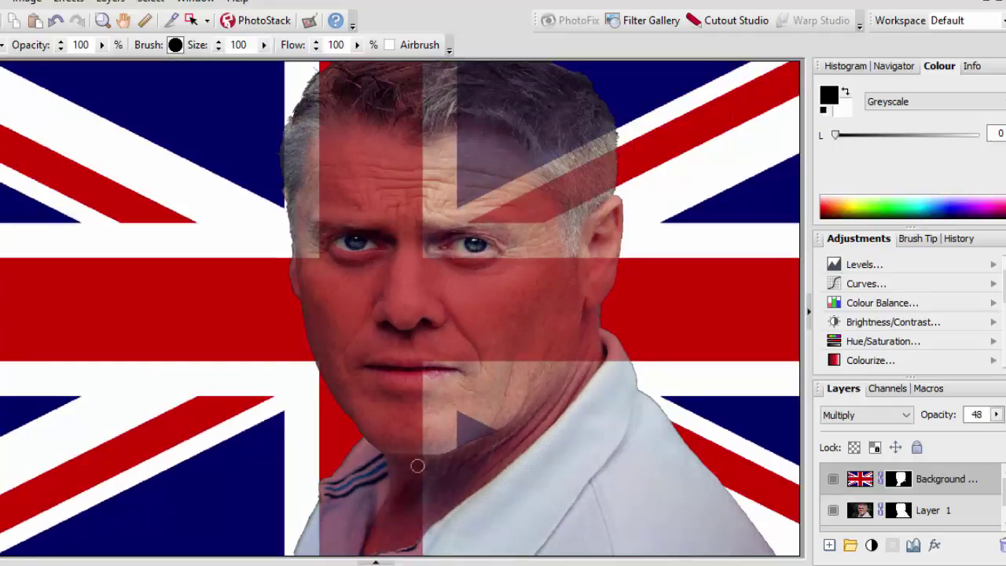
{"action": "scroll", "coordinate": [417, 466], "scroll_direction": "down", "scroll_amount": 1}
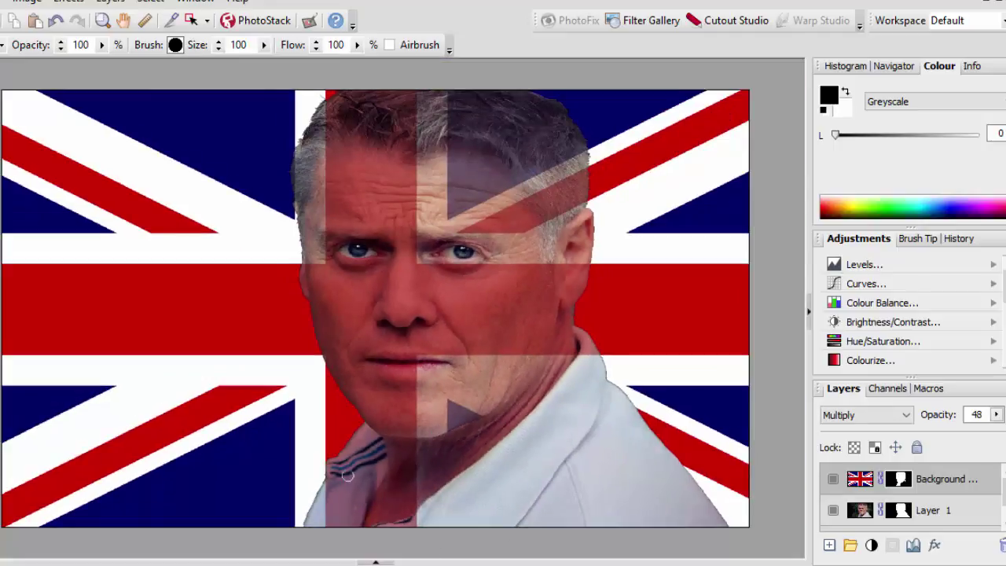
{"action": "left_click_drag", "start_coordinate": [343, 476], "coordinate": [349, 493]}
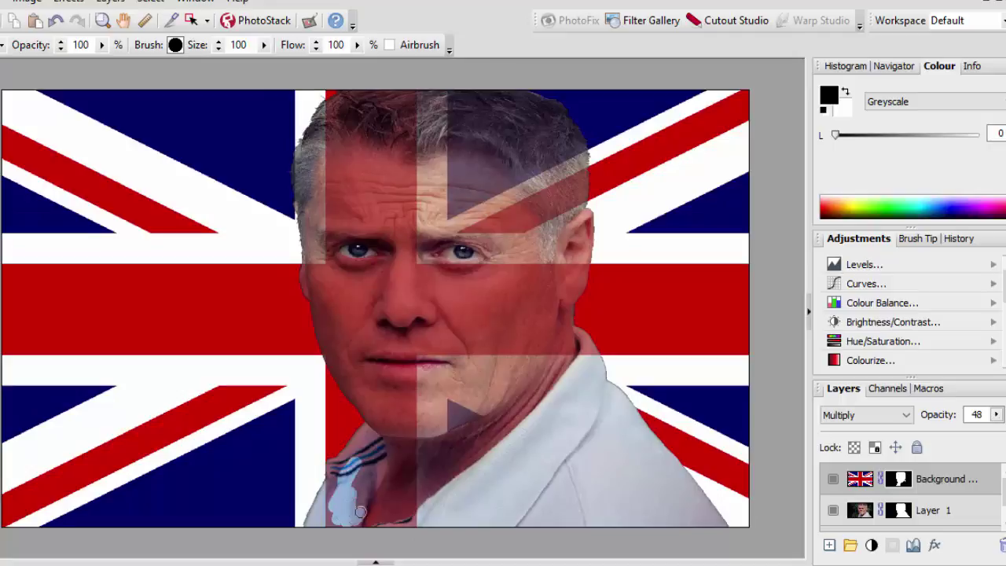
{"action": "mouse_move", "coordinate": [424, 447]}
{"action": "left_mouse_down"}
{"action": "mouse_move", "coordinate": [395, 451]}
{"action": "mouse_move", "coordinate": [439, 482]}
{"action": "mouse_move", "coordinate": [397, 496]}
{"action": "mouse_move", "coordinate": [415, 521]}
{"action": "mouse_move", "coordinate": [370, 520]}
{"action": "mouse_move", "coordinate": [416, 470]}
{"action": "left_mouse_up"}
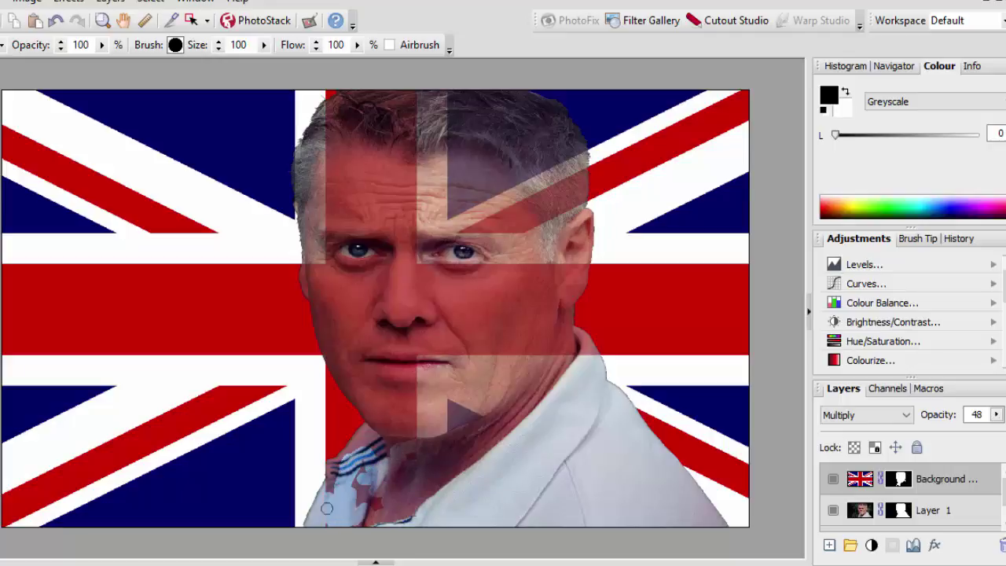
{"action": "scroll", "coordinate": [332, 503], "scroll_direction": "up", "scroll_amount": 3}
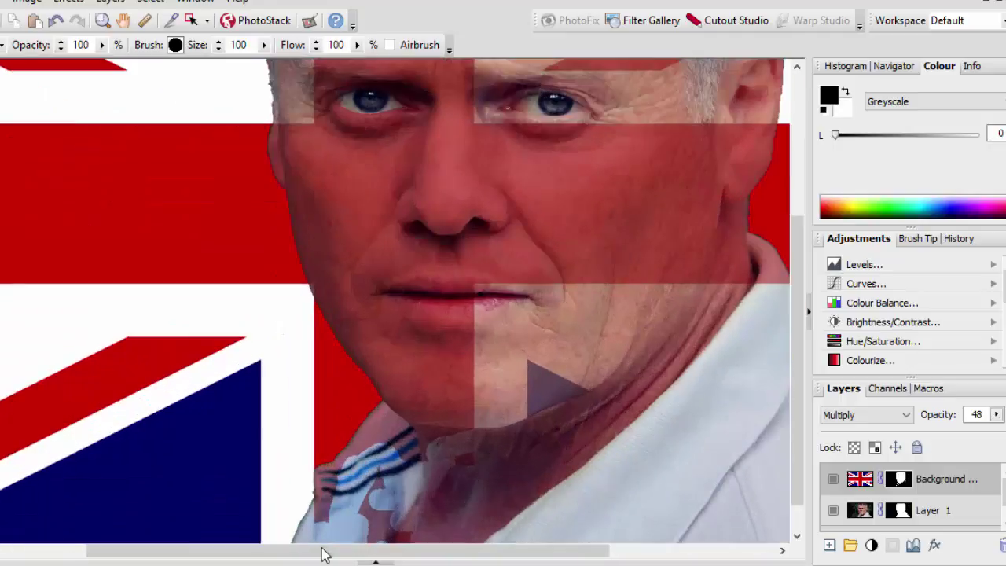
{"action": "left_click_drag", "start_coordinate": [799, 405], "coordinate": [811, 445]}
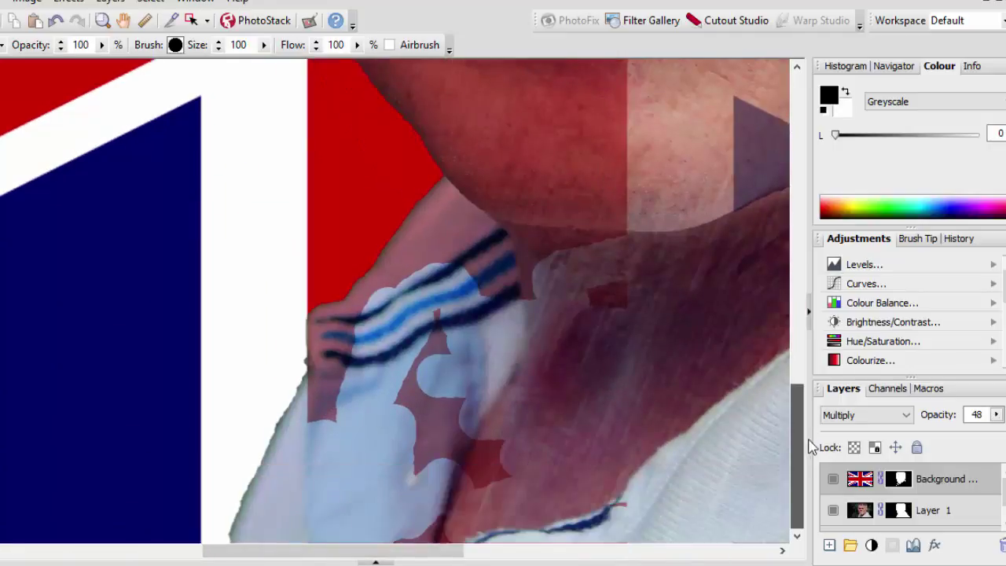
{"action": "mouse_move", "coordinate": [752, 467]}
{"action": "left_mouse_down"}
{"action": "mouse_move", "coordinate": [614, 484]}
{"action": "mouse_move", "coordinate": [599, 507]}
{"action": "mouse_move", "coordinate": [542, 510]}
{"action": "mouse_move", "coordinate": [585, 520]}
{"action": "mouse_move", "coordinate": [439, 515]}
{"action": "mouse_move", "coordinate": [508, 461]}
{"action": "mouse_move", "coordinate": [418, 528]}
{"action": "mouse_move", "coordinate": [396, 527]}
{"action": "mouse_move", "coordinate": [451, 432]}
{"action": "mouse_move", "coordinate": [419, 363]}
{"action": "mouse_move", "coordinate": [440, 252]}
{"action": "mouse_move", "coordinate": [451, 238]}
{"action": "mouse_move", "coordinate": [484, 298]}
{"action": "mouse_move", "coordinate": [493, 280]}
{"action": "mouse_move", "coordinate": [503, 289]}
{"action": "mouse_move", "coordinate": [518, 273]}
{"action": "mouse_move", "coordinate": [448, 215]}
{"action": "mouse_move", "coordinate": [334, 357]}
{"action": "mouse_move", "coordinate": [331, 417]}
{"action": "mouse_move", "coordinate": [326, 348]}
{"action": "mouse_move", "coordinate": [301, 434]}
{"action": "mouse_move", "coordinate": [312, 345]}
{"action": "mouse_move", "coordinate": [342, 302]}
{"action": "mouse_move", "coordinate": [328, 398]}
{"action": "mouse_move", "coordinate": [322, 337]}
{"action": "mouse_move", "coordinate": [294, 348]}
{"action": "left_mouse_up"}
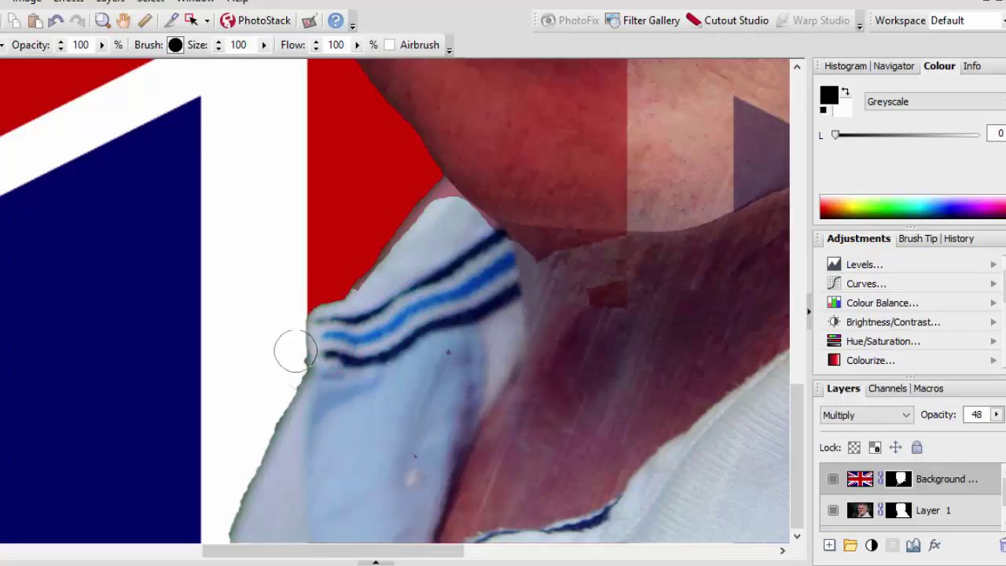
{"action": "mouse_move", "coordinate": [357, 287]}
{"action": "left_mouse_down"}
{"action": "mouse_move", "coordinate": [398, 227]}
{"action": "mouse_move", "coordinate": [444, 194]}
{"action": "mouse_move", "coordinate": [449, 216]}
{"action": "left_mouse_up"}
{"action": "mouse_move", "coordinate": [551, 347]}
{"action": "left_mouse_down"}
{"action": "mouse_move", "coordinate": [590, 266]}
{"action": "mouse_move", "coordinate": [620, 252]}
{"action": "mouse_move", "coordinate": [517, 249]}
{"action": "mouse_move", "coordinate": [450, 218]}
{"action": "mouse_move", "coordinate": [478, 236]}
{"action": "left_mouse_up"}
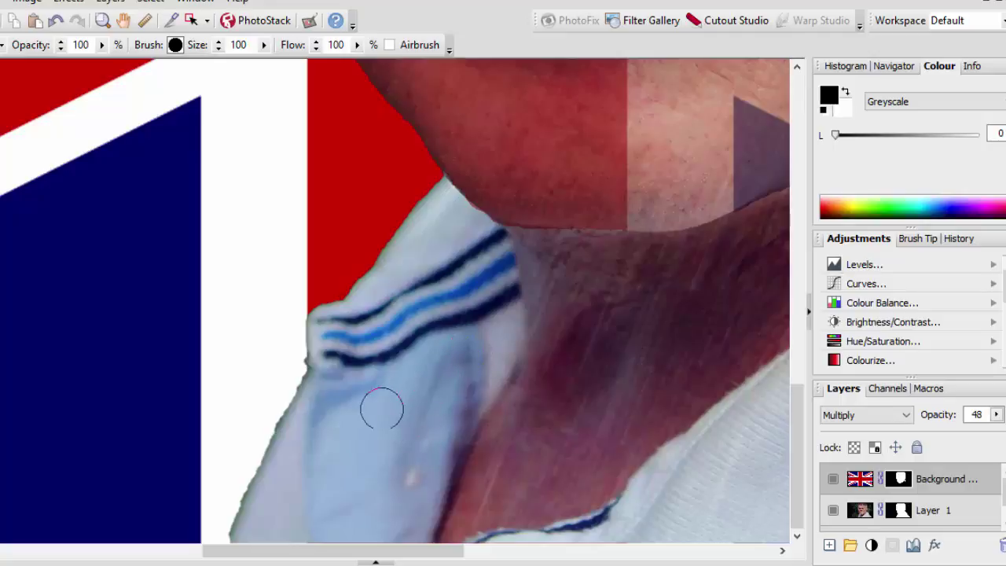
Mask out the flag tint over the man's fully visible ear and the side of the neck beneath it
{"action": "scroll", "coordinate": [676, 416], "scroll_direction": "down", "scroll_amount": 2}
{"action": "scroll", "coordinate": [682, 403], "scroll_direction": "down", "scroll_amount": 2}
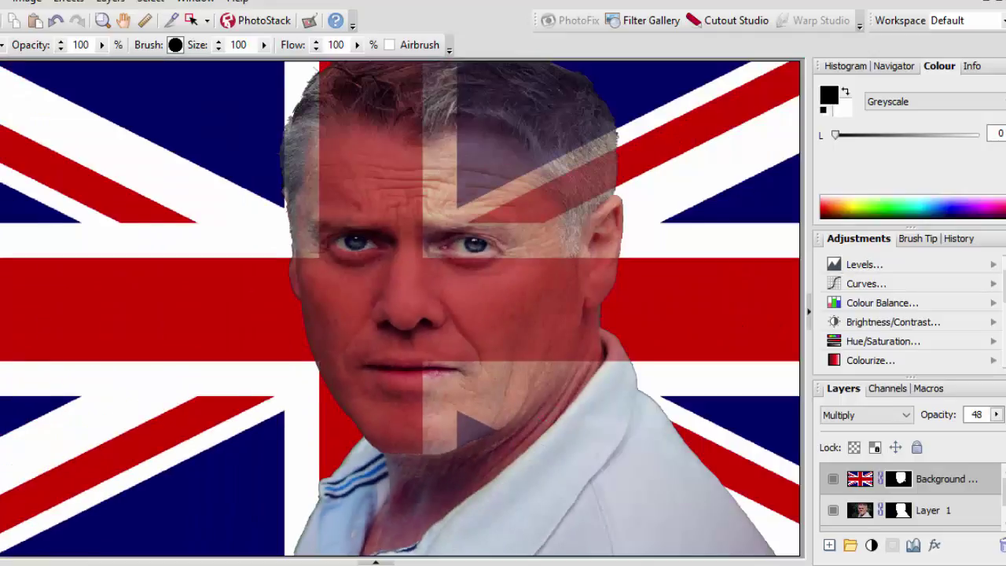
{"action": "scroll", "coordinate": [525, 414], "scroll_direction": "down", "scroll_amount": 2}
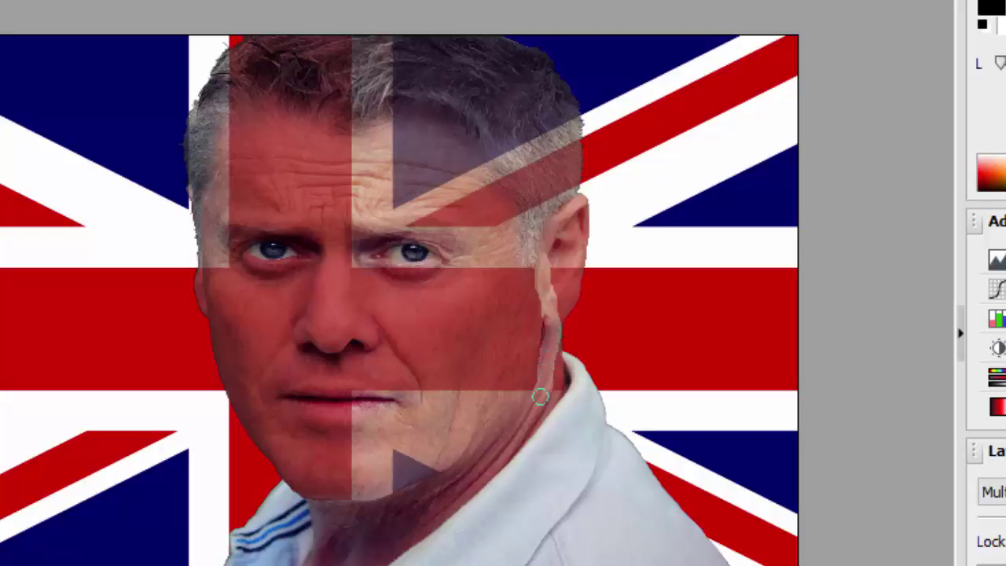
{"action": "left_click_drag", "start_coordinate": [539, 397], "coordinate": [566, 393]}
{"action": "mouse_move", "coordinate": [601, 256]}
{"action": "left_mouse_down"}
{"action": "mouse_move", "coordinate": [581, 207]}
{"action": "mouse_move", "coordinate": [561, 247]}
{"action": "mouse_move", "coordinate": [570, 302]}
{"action": "left_mouse_up"}
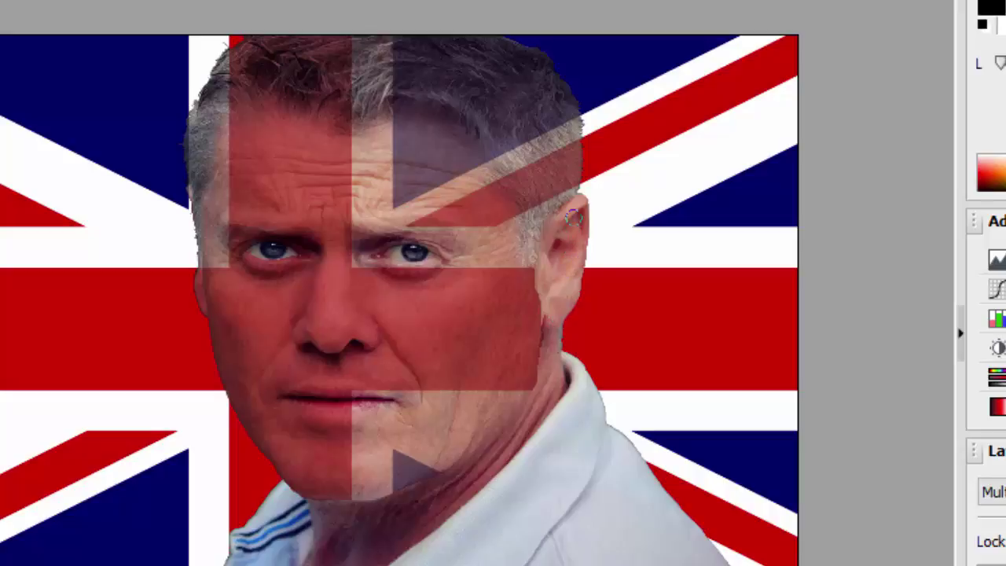
{"action": "scroll", "coordinate": [348, 217], "scroll_direction": "up", "scroll_amount": 3}
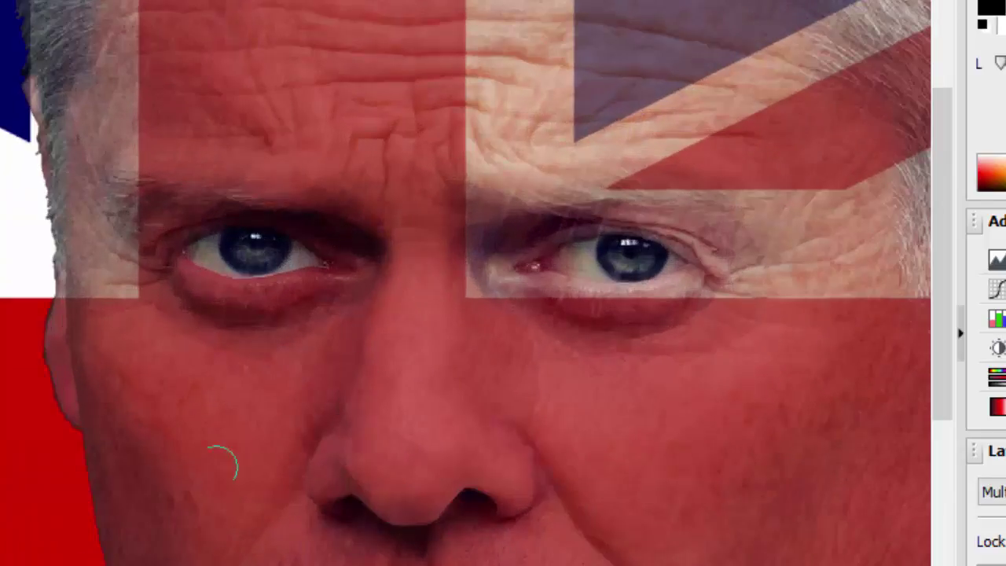
{"action": "scroll", "coordinate": [466, 283], "scroll_direction": "right", "scroll_amount": 10}
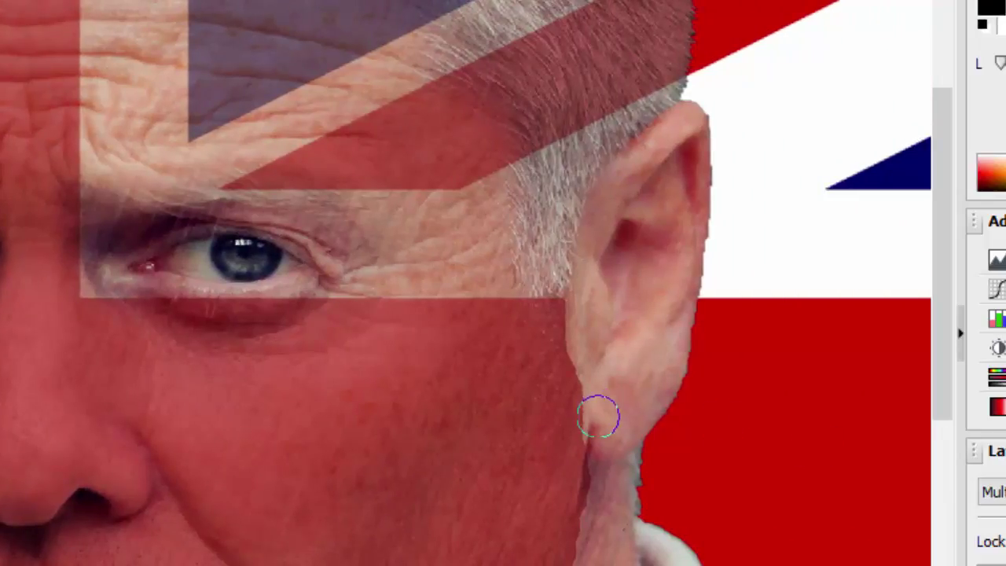
{"action": "mouse_move", "coordinate": [595, 416]}
{"action": "left_mouse_down"}
{"action": "mouse_move", "coordinate": [608, 420]}
{"action": "mouse_move", "coordinate": [612, 523]}
{"action": "mouse_move", "coordinate": [611, 477]}
{"action": "left_mouse_up"}
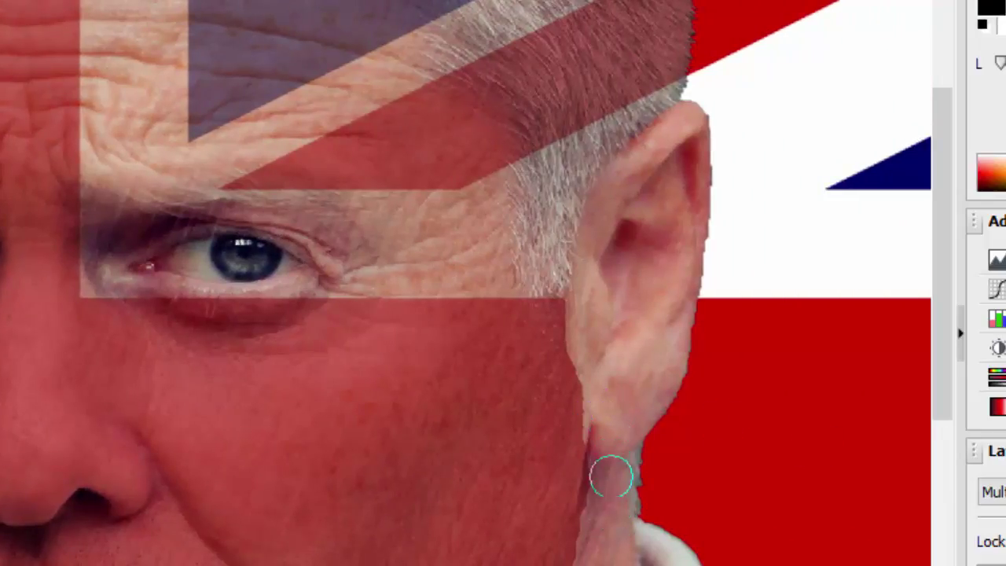
Paint black on the mask at 100% brush opacity to clear the flag from the hair around the crown, side and top
{"action": "left_click_drag", "start_coordinate": [948, 274], "coordinate": [969, 123]}
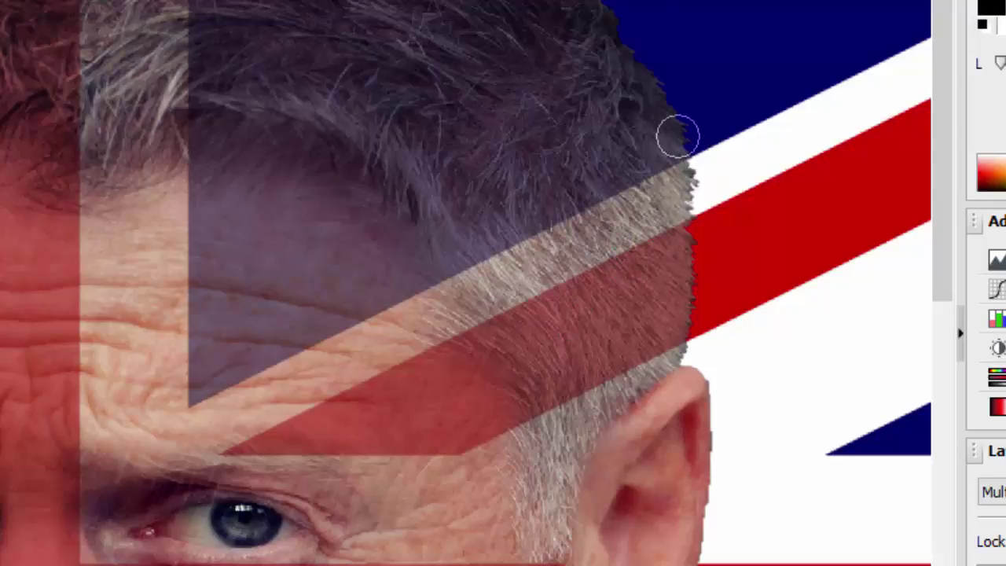
{"action": "mouse_move", "coordinate": [678, 136]}
{"action": "left_mouse_down"}
{"action": "mouse_move", "coordinate": [672, 163]}
{"action": "mouse_move", "coordinate": [599, 75]}
{"action": "mouse_move", "coordinate": [610, 88]}
{"action": "mouse_move", "coordinate": [615, 46]}
{"action": "mouse_move", "coordinate": [642, 61]}
{"action": "mouse_move", "coordinate": [619, 59]}
{"action": "mouse_move", "coordinate": [563, 24]}
{"action": "left_mouse_up"}
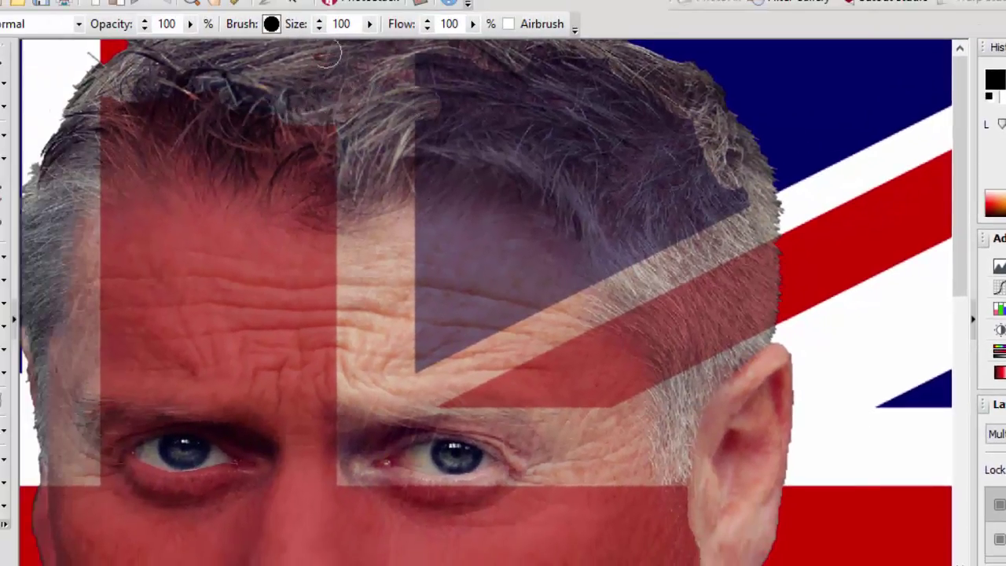
{"action": "mouse_move", "coordinate": [328, 55]}
{"action": "left_mouse_down"}
{"action": "mouse_move", "coordinate": [539, 121]}
{"action": "mouse_move", "coordinate": [729, 93]}
{"action": "mouse_move", "coordinate": [459, 52]}
{"action": "mouse_move", "coordinate": [416, 75]}
{"action": "mouse_move", "coordinate": [538, 94]}
{"action": "mouse_move", "coordinate": [689, 188]}
{"action": "mouse_move", "coordinate": [729, 237]}
{"action": "mouse_move", "coordinate": [725, 209]}
{"action": "mouse_move", "coordinate": [723, 276]}
{"action": "mouse_move", "coordinate": [691, 238]}
{"action": "mouse_move", "coordinate": [720, 272]}
{"action": "mouse_move", "coordinate": [743, 253]}
{"action": "mouse_move", "coordinate": [752, 323]}
{"action": "mouse_move", "coordinate": [770, 275]}
{"action": "mouse_move", "coordinate": [774, 370]}
{"action": "mouse_move", "coordinate": [756, 333]}
{"action": "mouse_move", "coordinate": [741, 368]}
{"action": "mouse_move", "coordinate": [722, 350]}
{"action": "mouse_move", "coordinate": [705, 283]}
{"action": "mouse_move", "coordinate": [688, 289]}
{"action": "mouse_move", "coordinate": [687, 386]}
{"action": "mouse_move", "coordinate": [690, 358]}
{"action": "mouse_move", "coordinate": [646, 188]}
{"action": "mouse_move", "coordinate": [665, 243]}
{"action": "mouse_move", "coordinate": [643, 224]}
{"action": "mouse_move", "coordinate": [631, 164]}
{"action": "mouse_move", "coordinate": [598, 148]}
{"action": "mouse_move", "coordinate": [631, 177]}
{"action": "mouse_move", "coordinate": [618, 138]}
{"action": "mouse_move", "coordinate": [635, 137]}
{"action": "mouse_move", "coordinate": [604, 162]}
{"action": "mouse_move", "coordinate": [517, 127]}
{"action": "mouse_move", "coordinate": [361, 105]}
{"action": "left_mouse_up"}
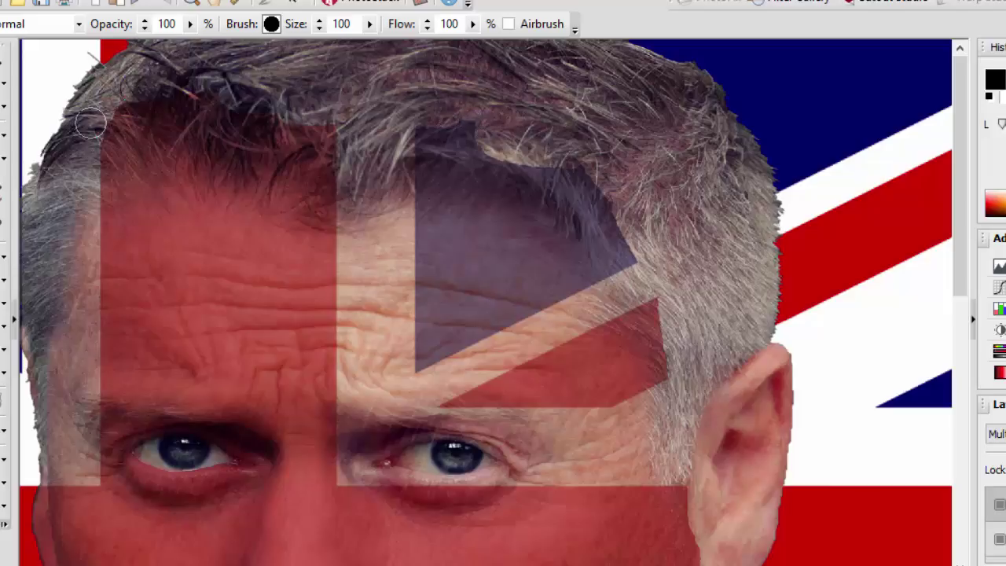
{"action": "mouse_move", "coordinate": [90, 123]}
{"action": "left_mouse_down"}
{"action": "mouse_move", "coordinate": [131, 113]}
{"action": "mouse_move", "coordinate": [153, 87]}
{"action": "mouse_move", "coordinate": [176, 98]}
{"action": "mouse_move", "coordinate": [154, 82]}
{"action": "mouse_move", "coordinate": [234, 71]}
{"action": "mouse_move", "coordinate": [139, 94]}
{"action": "mouse_move", "coordinate": [158, 85]}
{"action": "mouse_move", "coordinate": [304, 89]}
{"action": "left_mouse_up"}
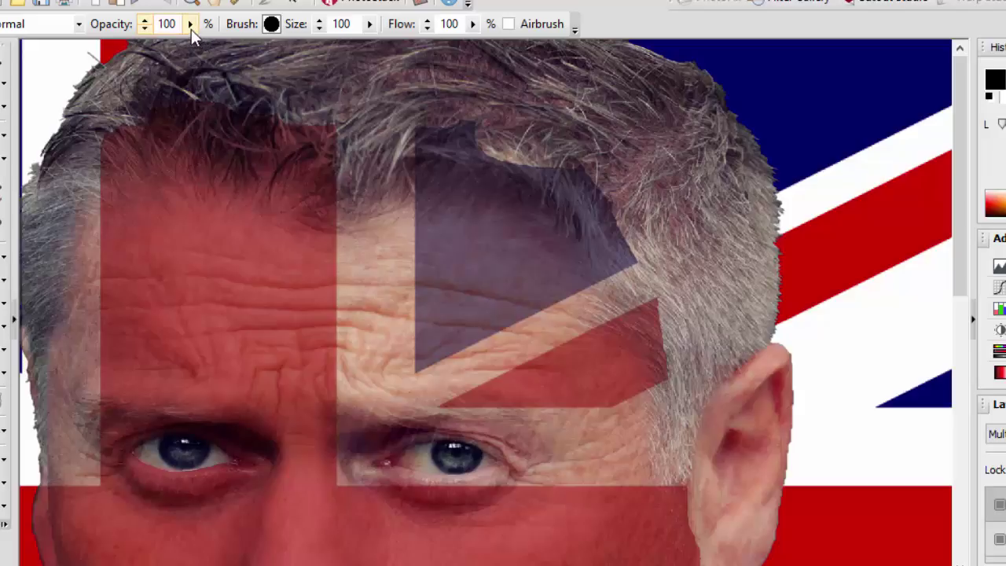
Lower the brush opacity to 31% and fade the flag edge into the hairline beside the forehead's blue triangle and diagonal red stripe
{"action": "left_click", "coordinate": [189, 24]}
{"action": "left_click", "coordinate": [173, 45]}
{"action": "left_click", "coordinate": [191, 47]}
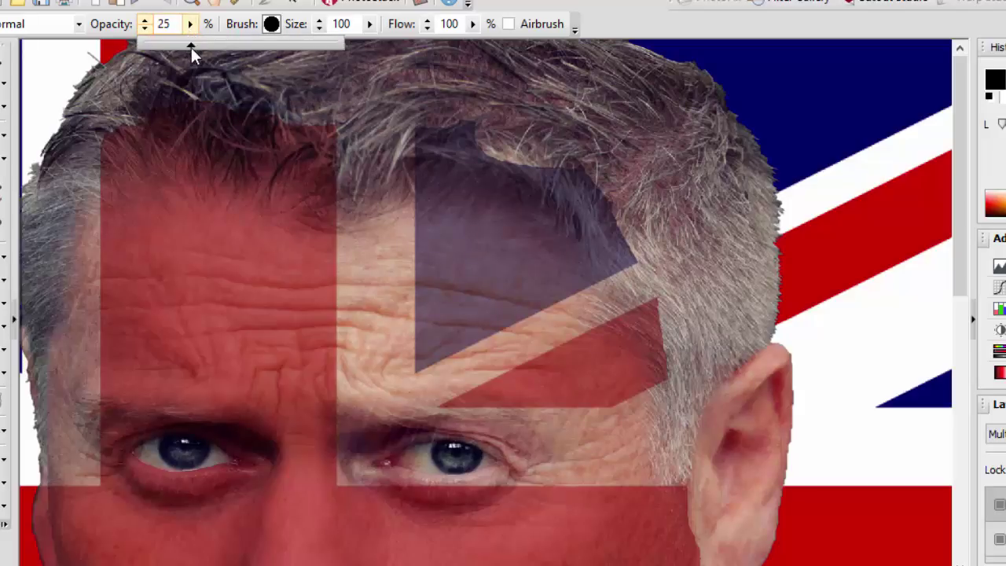
{"action": "left_click", "coordinate": [191, 30]}
{"action": "left_click_drag", "start_coordinate": [197, 44], "coordinate": [202, 43]}
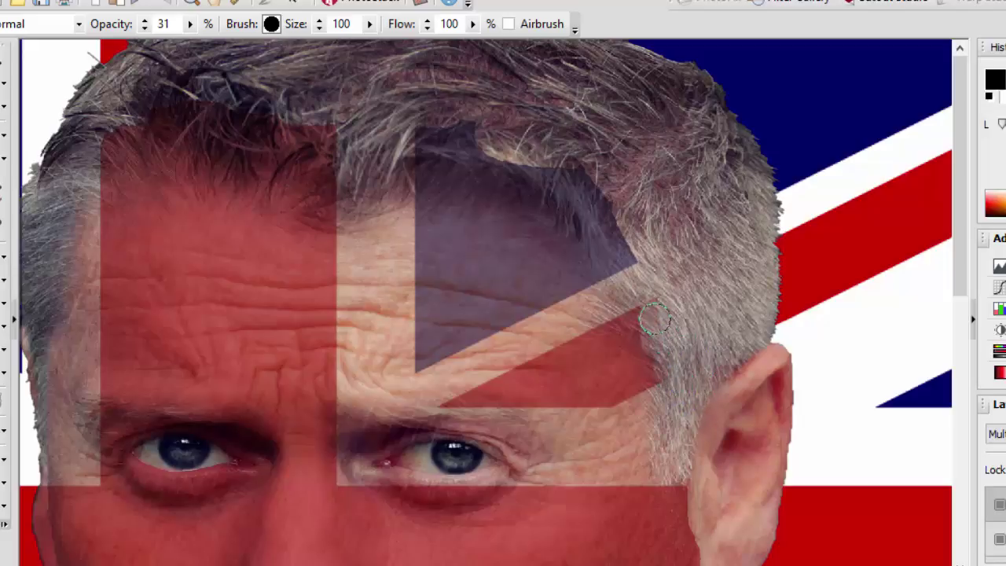
{"action": "mouse_move", "coordinate": [632, 261]}
{"action": "left_mouse_down"}
{"action": "mouse_move", "coordinate": [600, 231]}
{"action": "mouse_move", "coordinate": [606, 249]}
{"action": "mouse_move", "coordinate": [589, 244]}
{"action": "mouse_move", "coordinate": [555, 206]}
{"action": "mouse_move", "coordinate": [605, 231]}
{"action": "mouse_move", "coordinate": [515, 173]}
{"action": "left_mouse_up"}
{"action": "key", "text": "ctrl+z"}
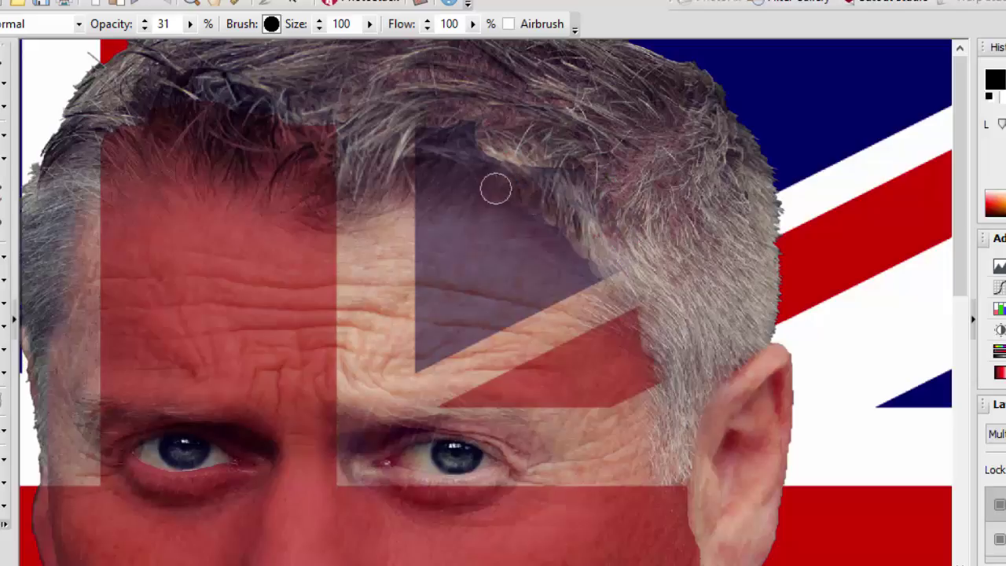
Soften the flag edge along the front hairline above the forehead and at the opposite temple with black at 31% opacity
{"action": "mouse_move", "coordinate": [495, 188]}
{"action": "left_mouse_down"}
{"action": "mouse_move", "coordinate": [448, 156]}
{"action": "mouse_move", "coordinate": [404, 148]}
{"action": "mouse_move", "coordinate": [542, 189]}
{"action": "left_mouse_up"}
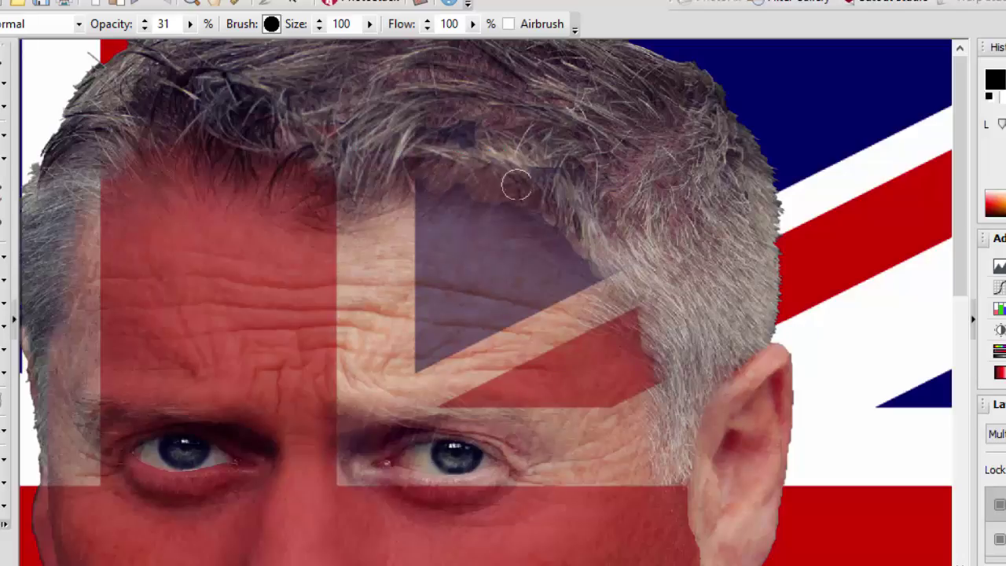
{"action": "left_click_drag", "start_coordinate": [570, 212], "coordinate": [578, 228]}
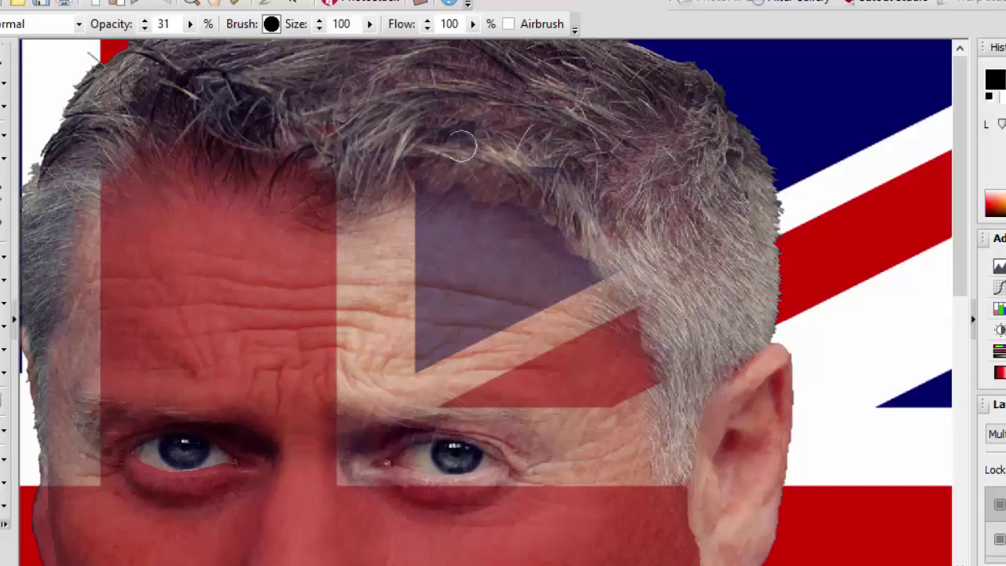
{"action": "mouse_move", "coordinate": [235, 118]}
{"action": "left_mouse_down"}
{"action": "mouse_move", "coordinate": [178, 109]}
{"action": "mouse_move", "coordinate": [195, 145]}
{"action": "left_mouse_up"}
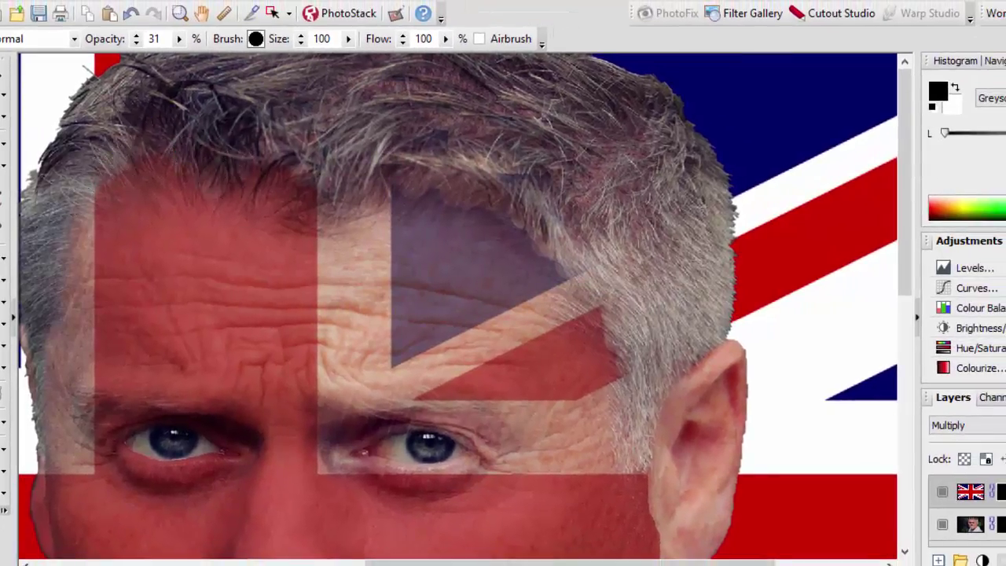
{"action": "mouse_move", "coordinate": [81, 181]}
{"action": "left_mouse_down"}
{"action": "mouse_move", "coordinate": [85, 168]}
{"action": "mouse_move", "coordinate": [51, 261]}
{"action": "left_mouse_up"}
{"action": "left_click", "coordinate": [963, 458]}
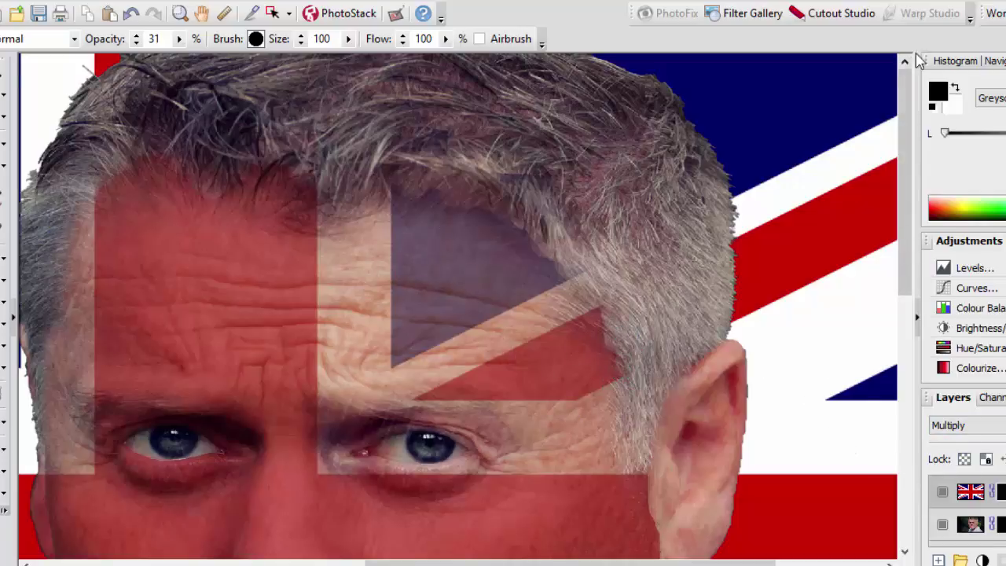
{"action": "left_click", "coordinate": [955, 88]}
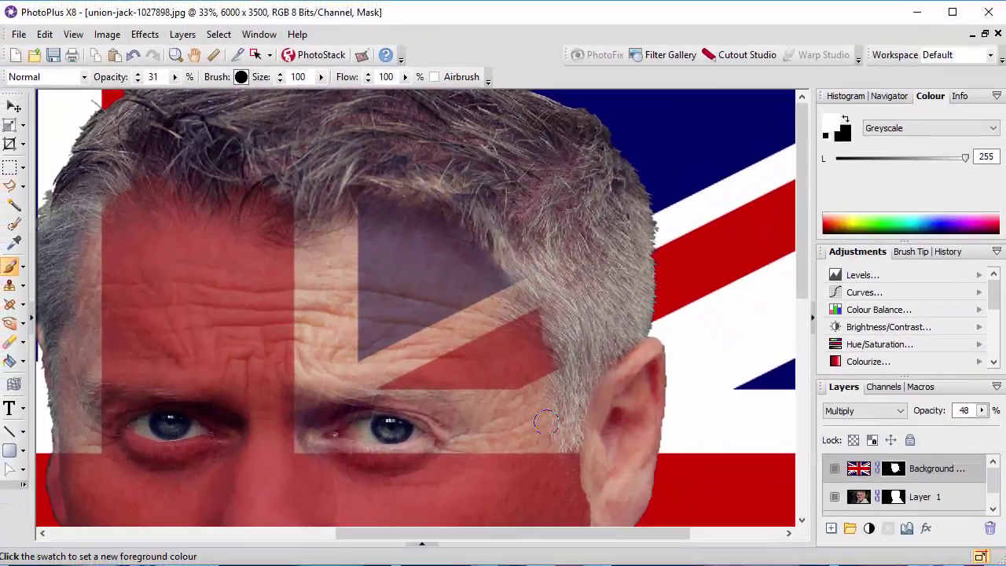
{"action": "scroll", "coordinate": [522, 347], "scroll_direction": "down", "scroll_amount": 2}
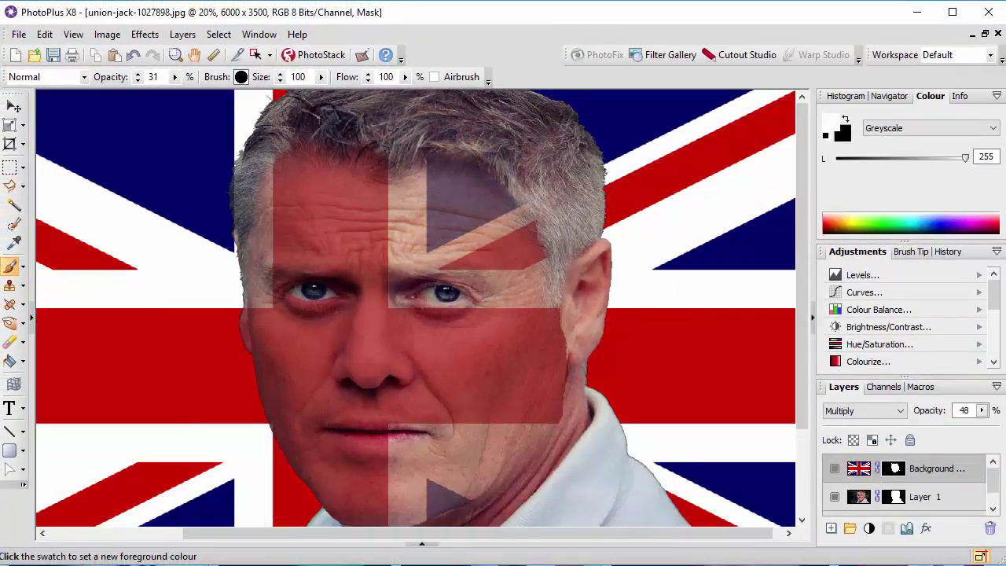
{"action": "scroll", "coordinate": [567, 338], "scroll_direction": "down", "scroll_amount": 1}
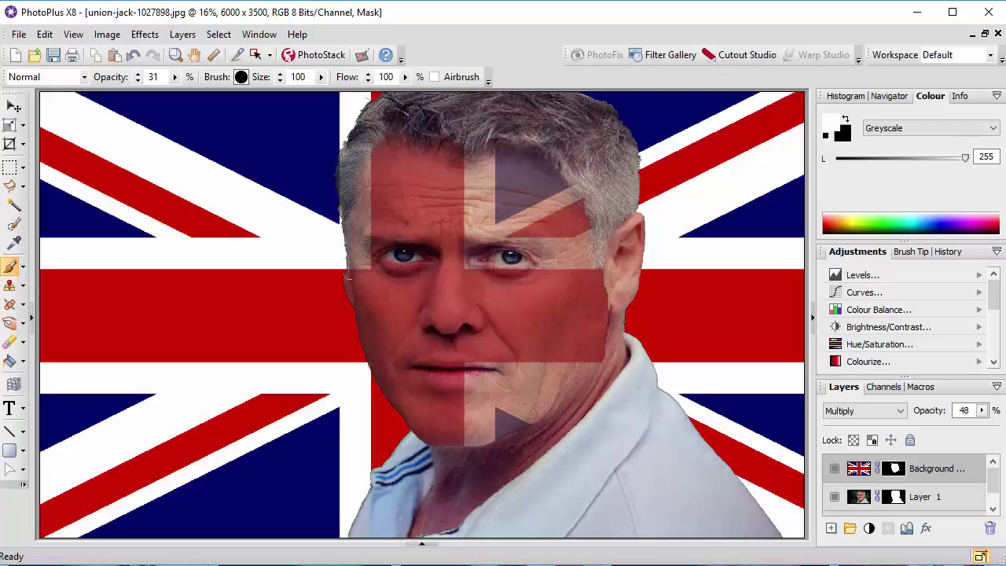
{"action": "left_click", "coordinate": [846, 118]}
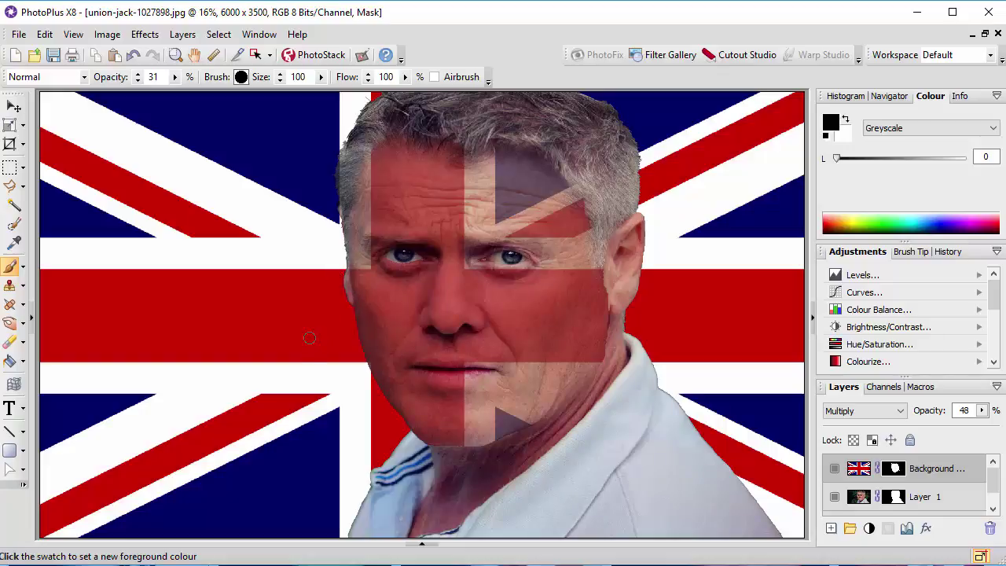
{"action": "scroll", "coordinate": [308, 338], "scroll_direction": "down", "scroll_amount": 1}
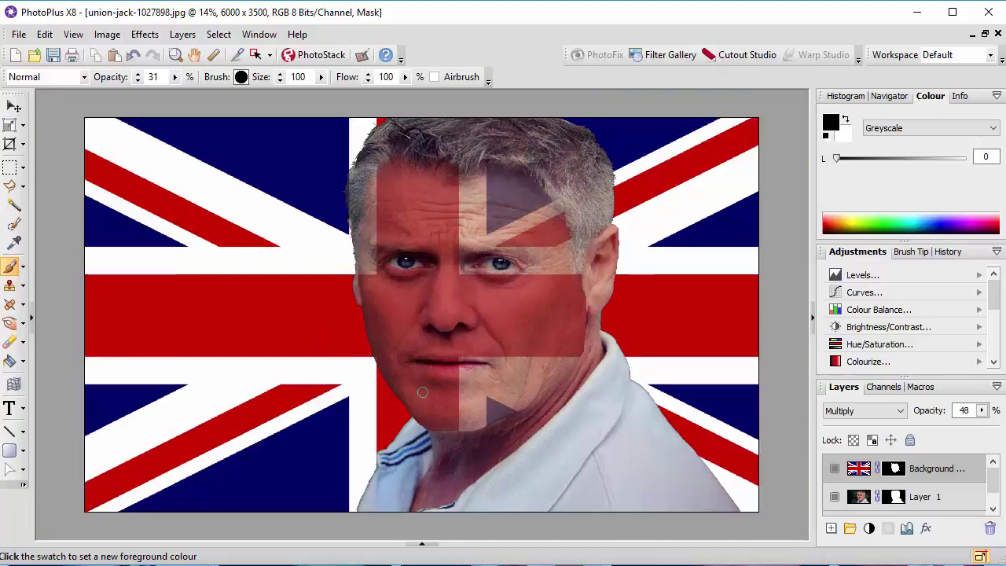
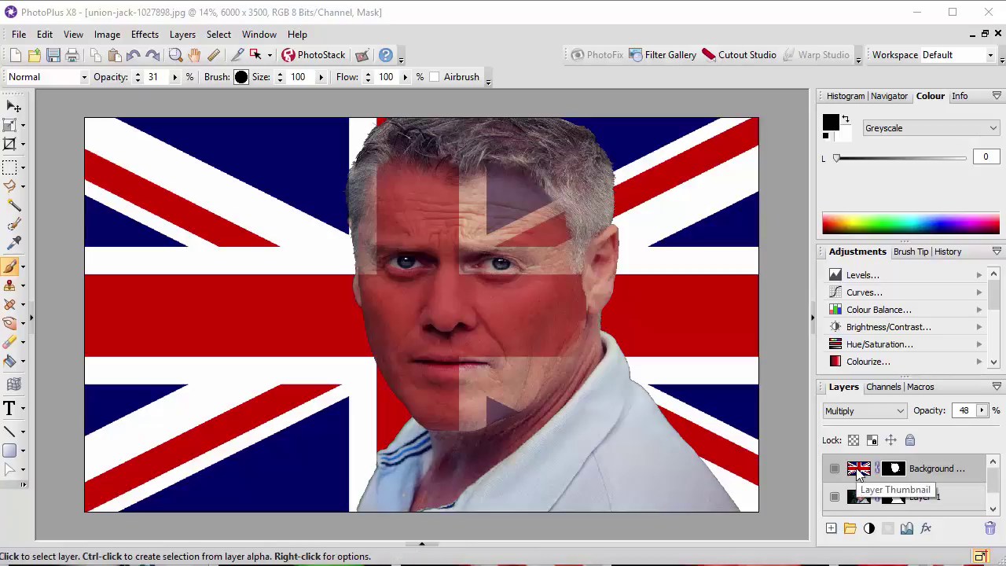
Start the Displace distortion on the flag copy's image rather than on its mask
{"action": "left_click", "coordinate": [859, 469]}
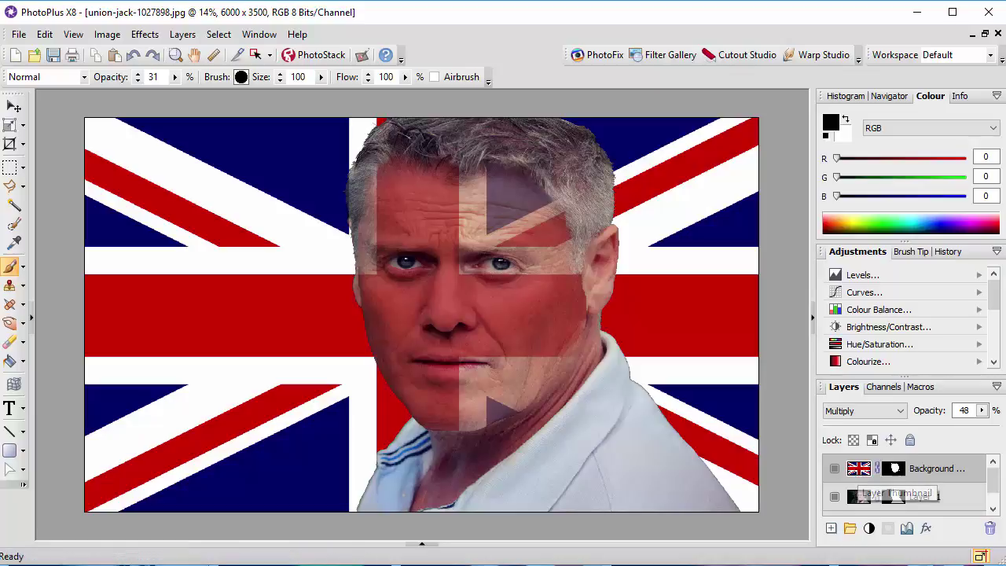
{"action": "left_click", "coordinate": [145, 35]}
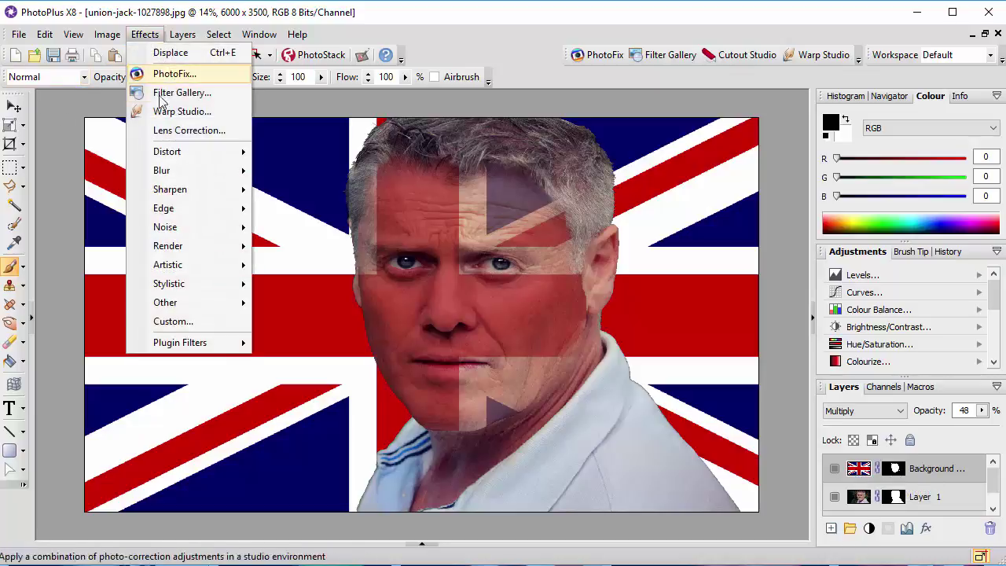
{"action": "mouse_move", "coordinate": [187, 171]}
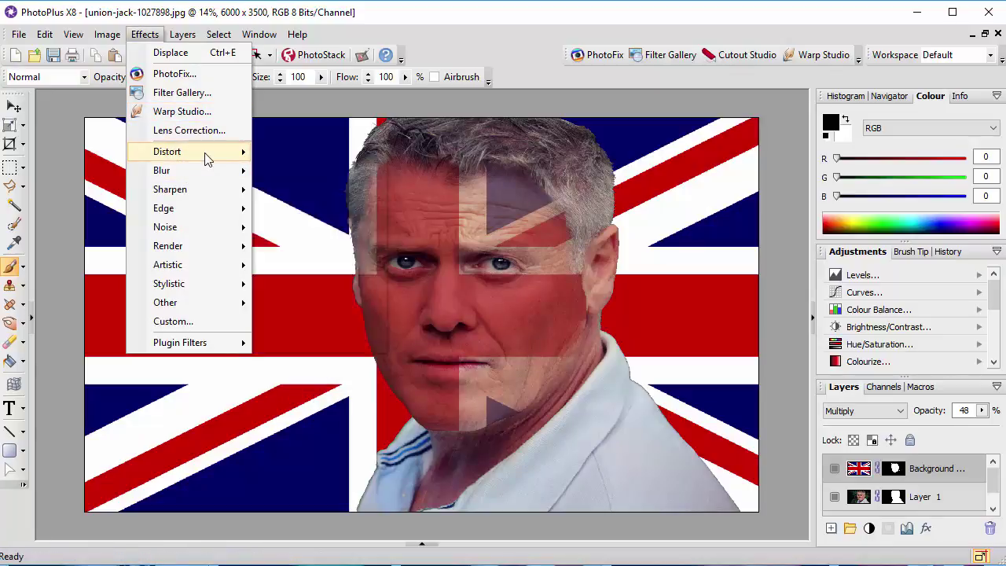
{"action": "mouse_move", "coordinate": [209, 155]}
{"action": "left_click", "coordinate": [300, 173]}
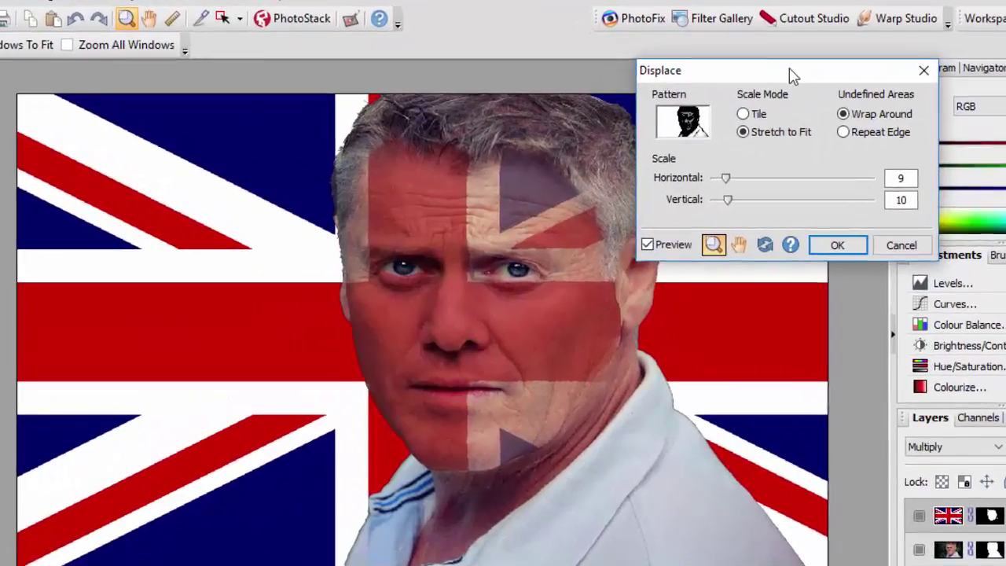
{"action": "left_click_drag", "start_coordinate": [757, 89], "coordinate": [811, 58]}
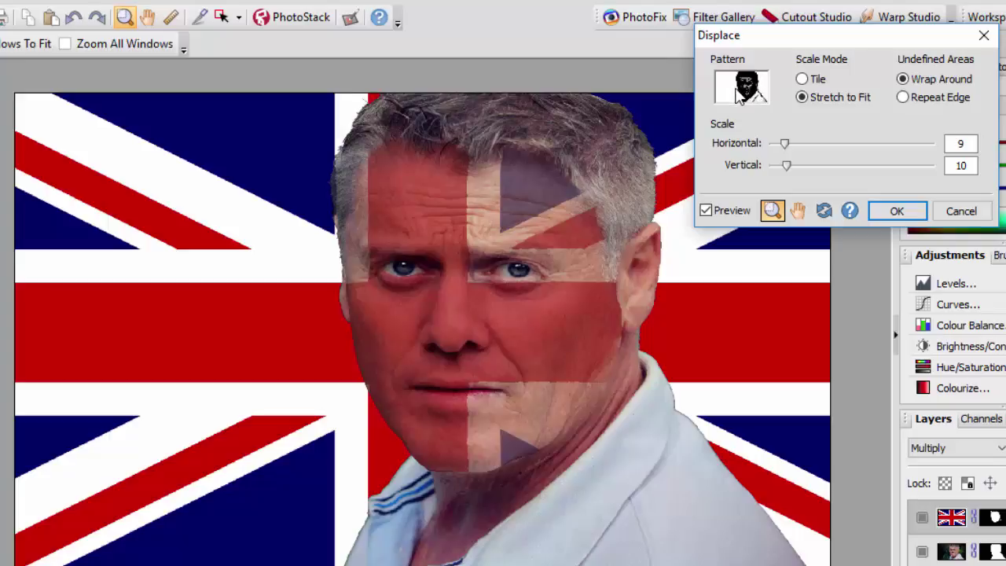
Add a new pattern category named "Displace Map" for the Displace effect's pattern
{"action": "left_click", "coordinate": [747, 88]}
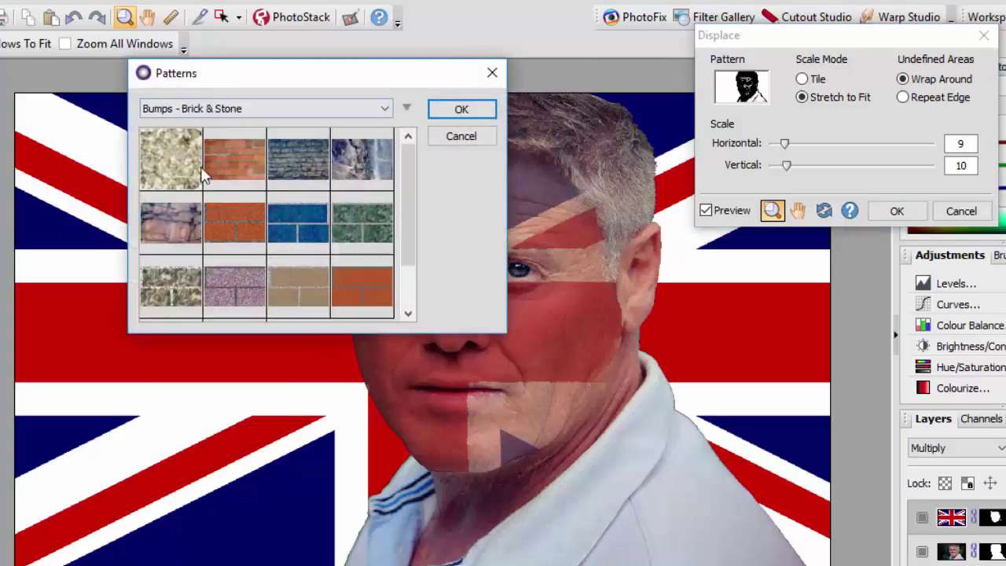
{"action": "left_click", "coordinate": [385, 110]}
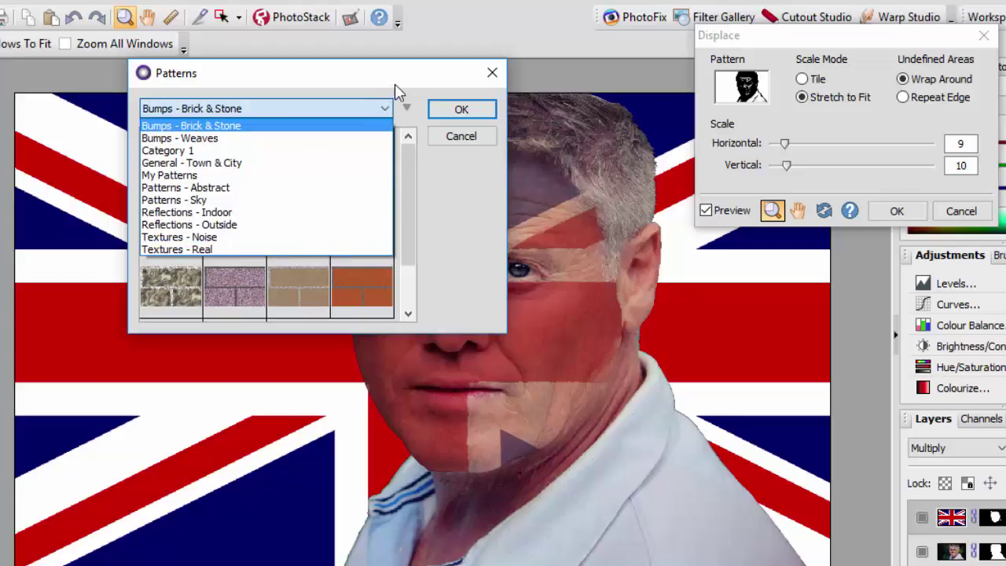
{"action": "left_click", "coordinate": [456, 198]}
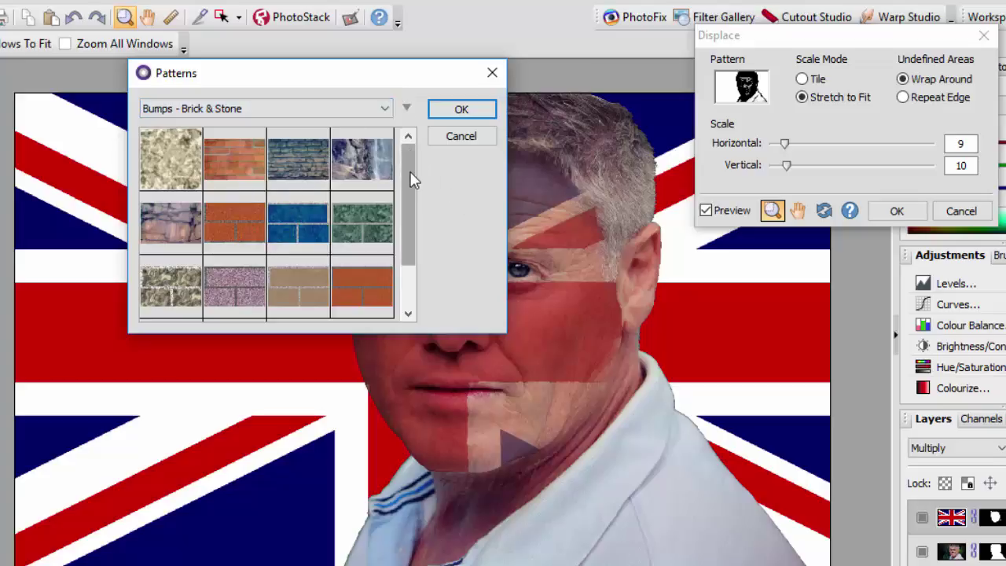
{"action": "left_click", "coordinate": [407, 106]}
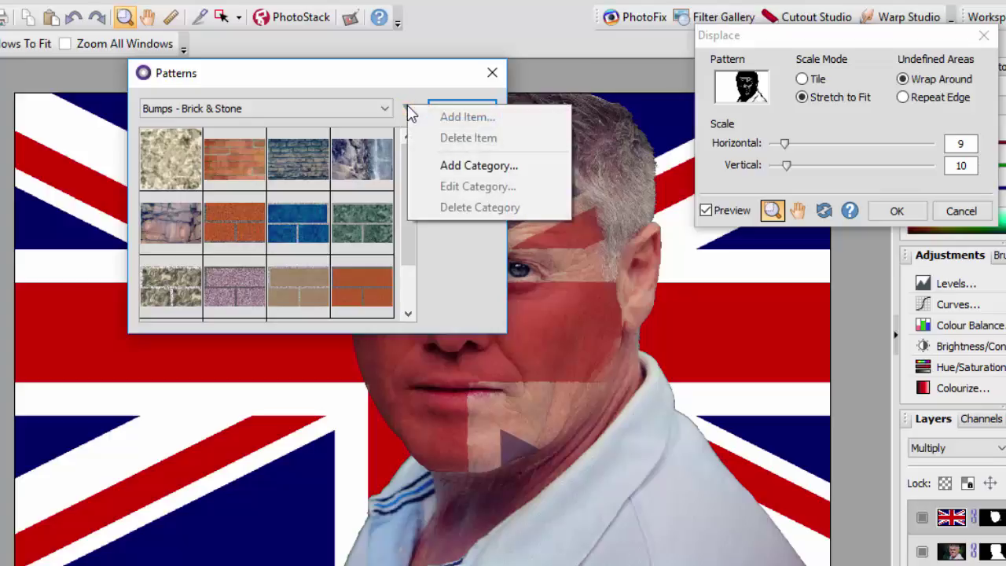
{"action": "left_click", "coordinate": [471, 165]}
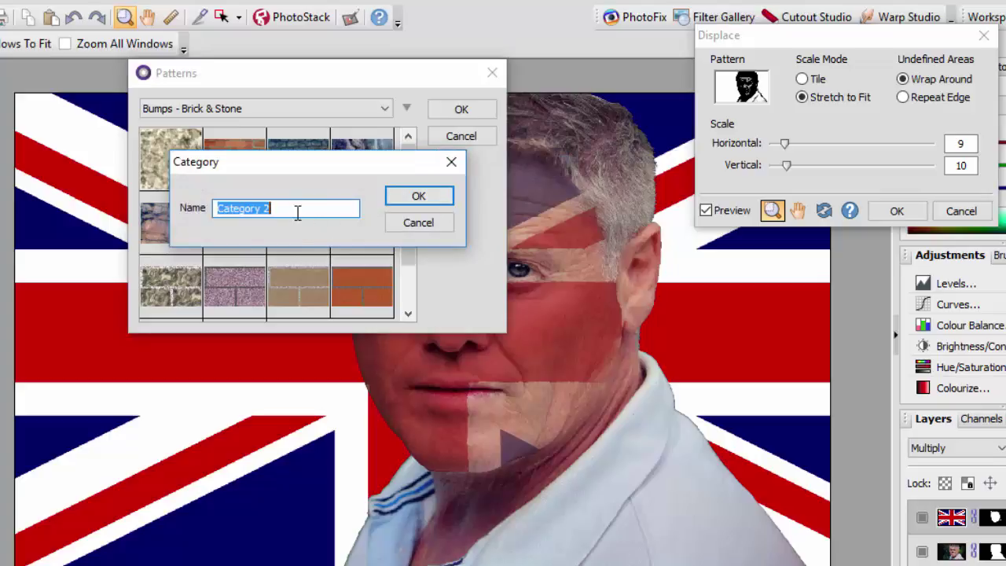
{"action": "type", "text": "Displace Map"}
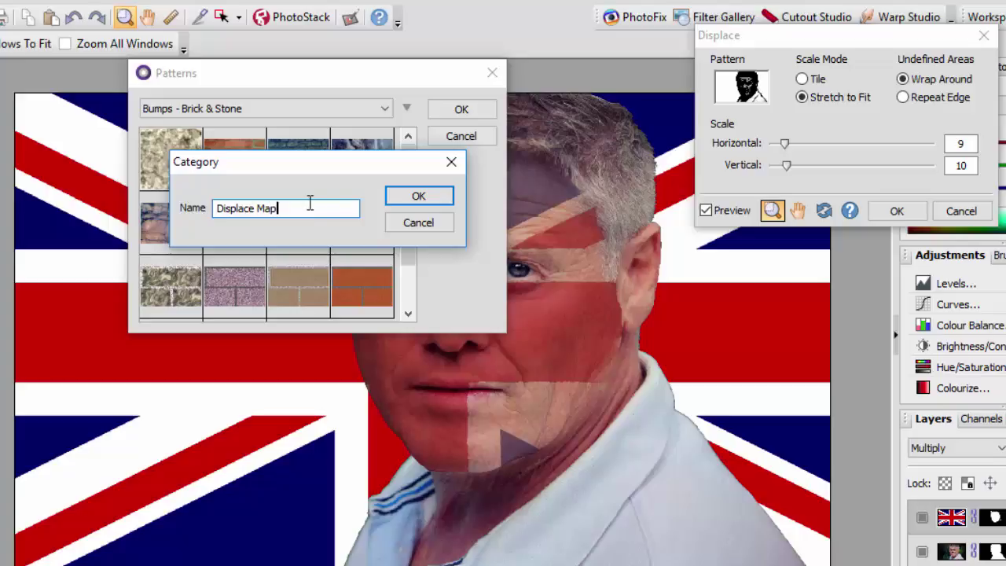
{"action": "left_click", "coordinate": [443, 197]}
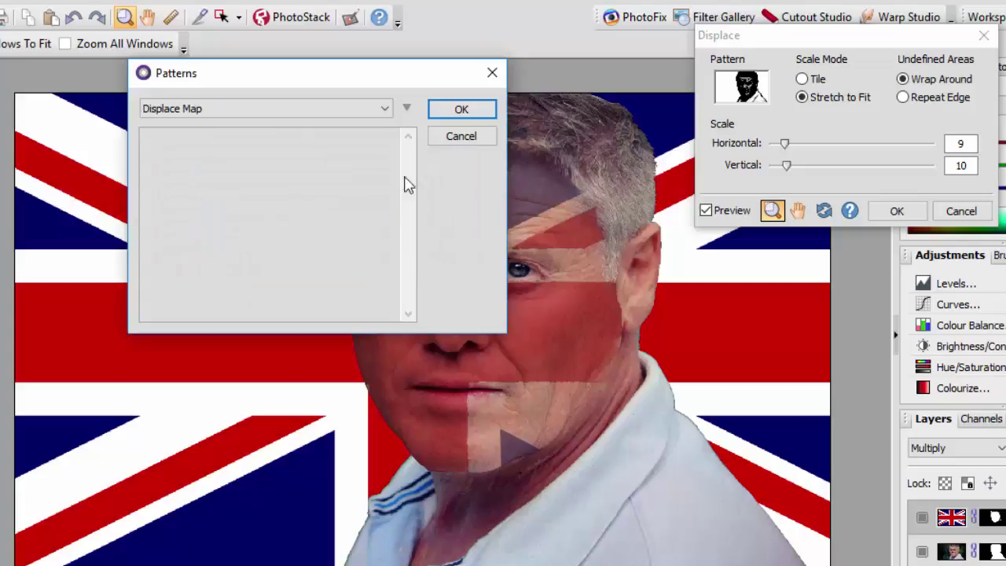
Add displacement-test.jpg to the Displace Map category and choose it as the displacement pattern
{"action": "right_click", "coordinate": [219, 195]}
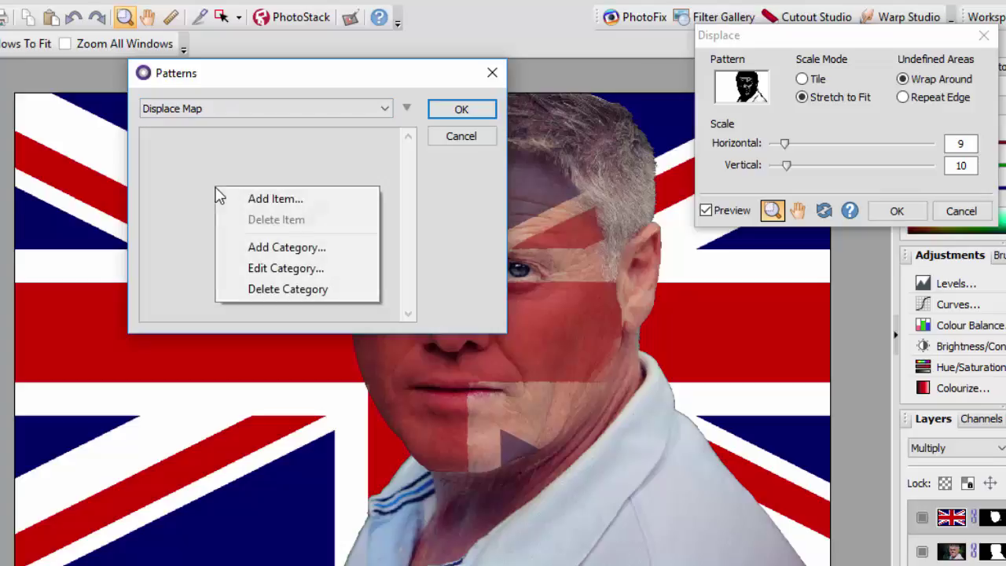
{"action": "left_click", "coordinate": [267, 200]}
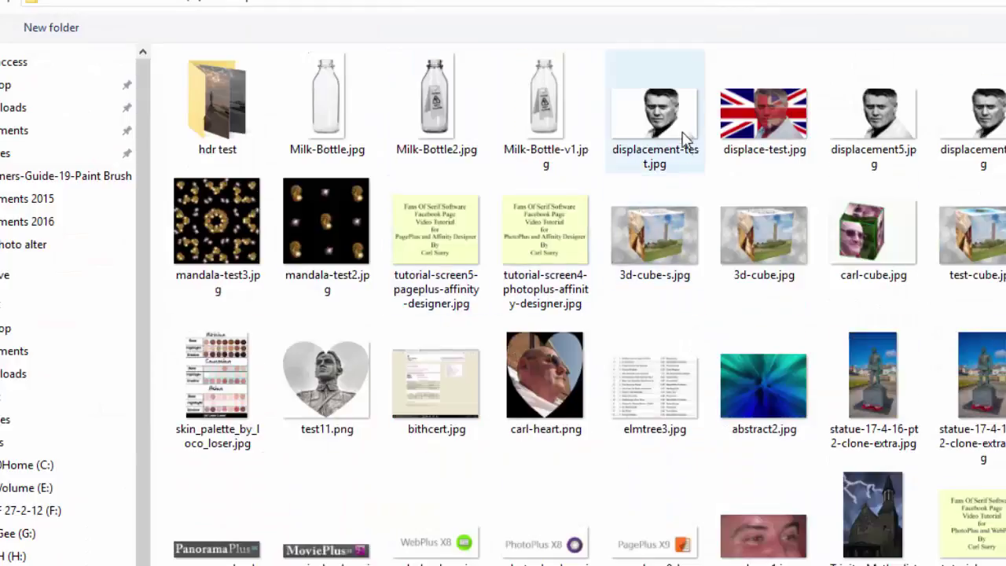
{"action": "left_click", "coordinate": [651, 110]}
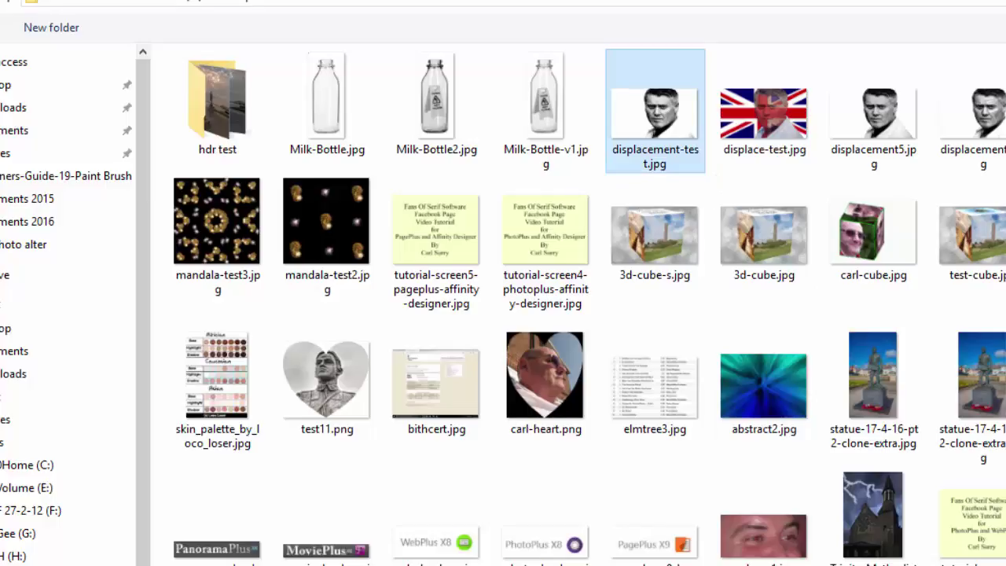
{"action": "key", "text": "Return"}
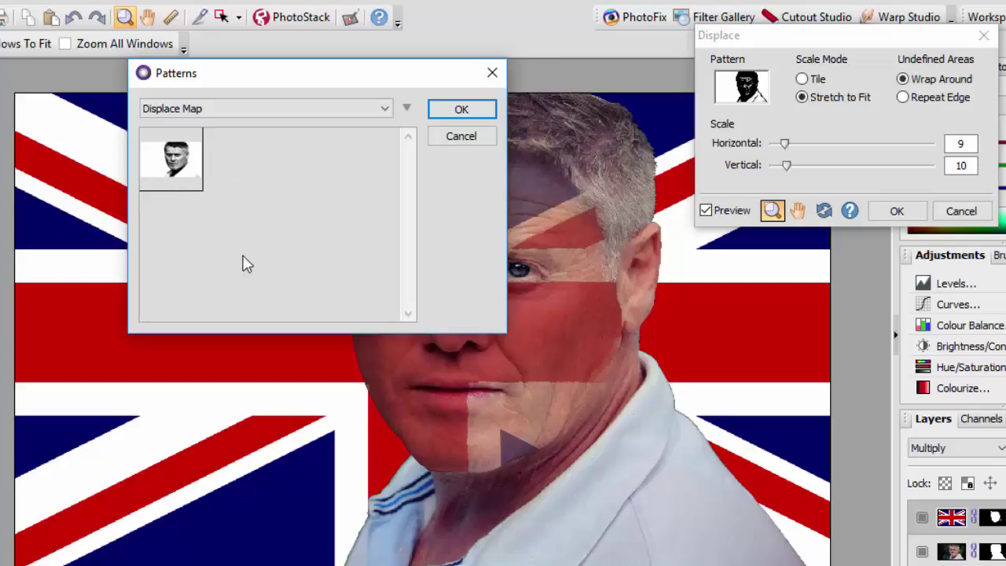
{"action": "left_click", "coordinate": [172, 175]}
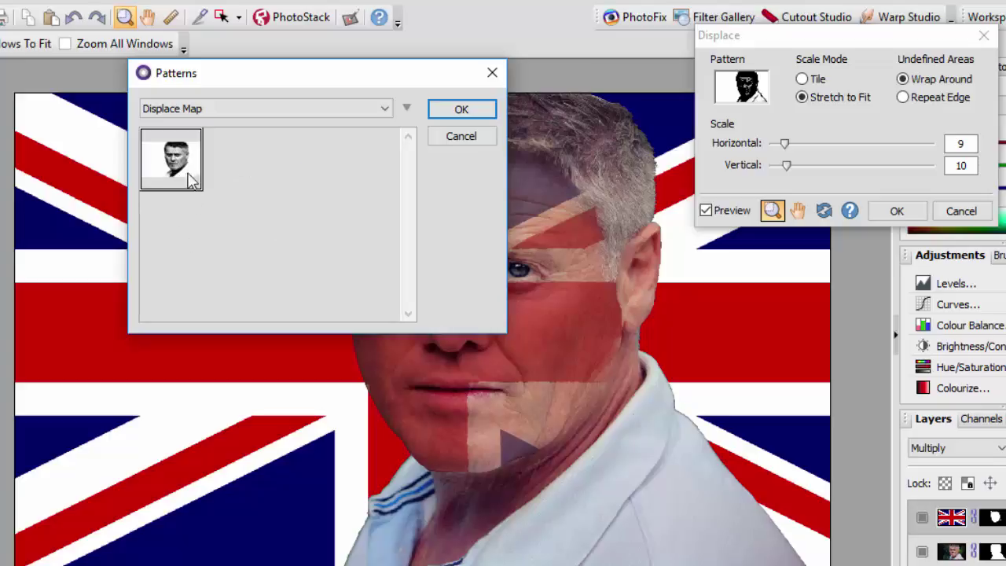
{"action": "left_click", "coordinate": [447, 116]}
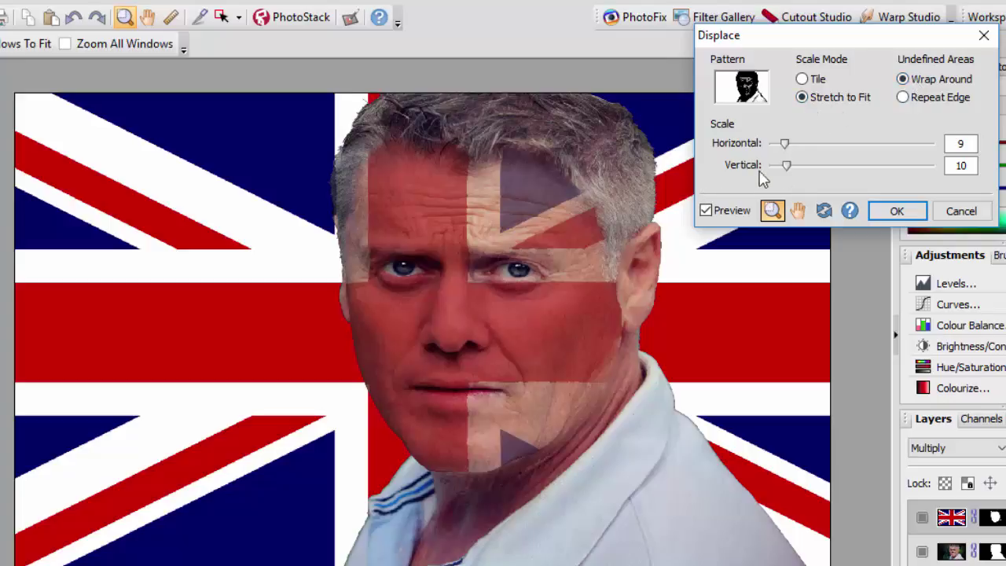
Set both the horizontal and vertical displacement scale to 11 and apply the Displace effect
{"action": "left_click_drag", "start_coordinate": [785, 146], "coordinate": [811, 168]}
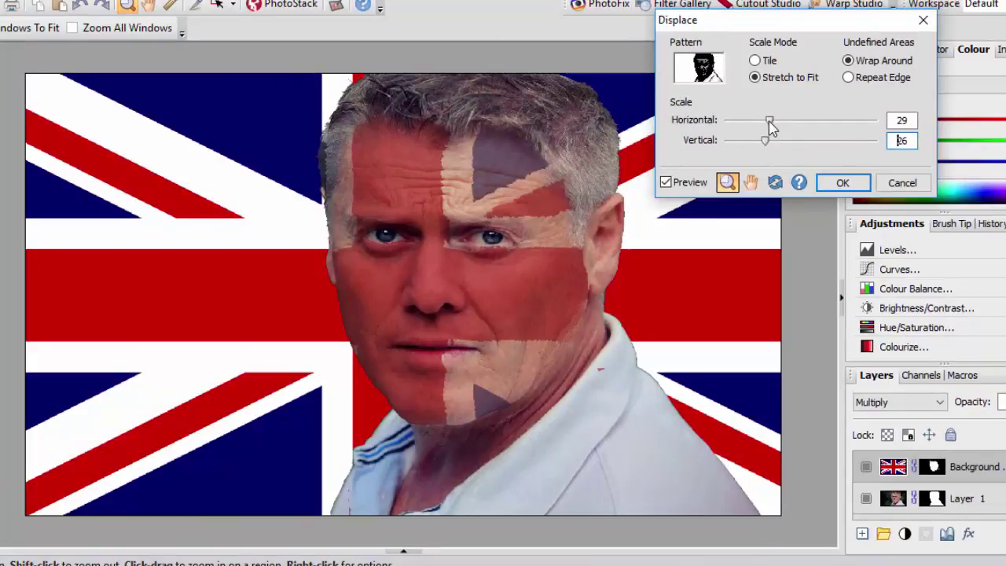
{"action": "left_click_drag", "start_coordinate": [769, 126], "coordinate": [745, 151]}
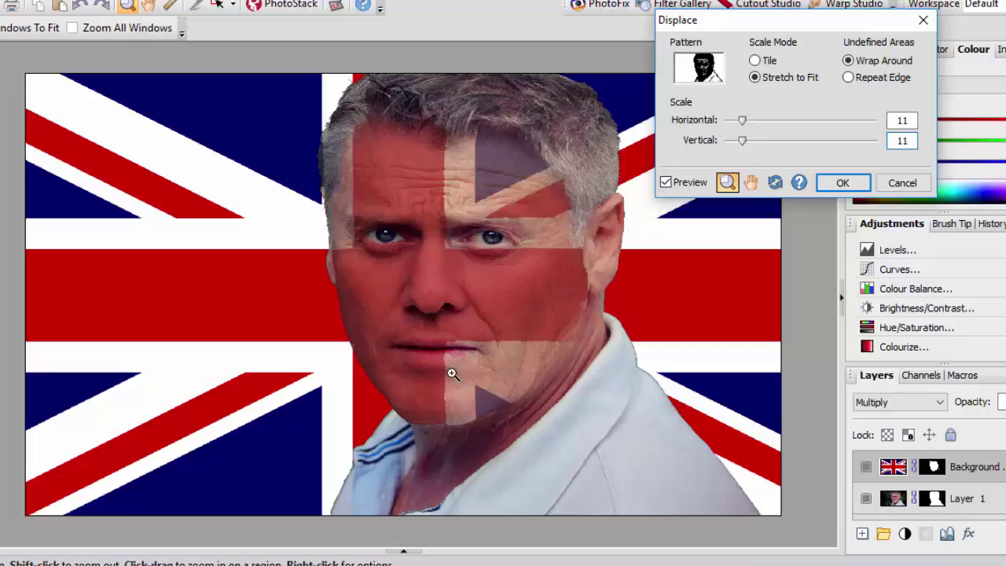
{"action": "left_click", "coordinate": [841, 183]}
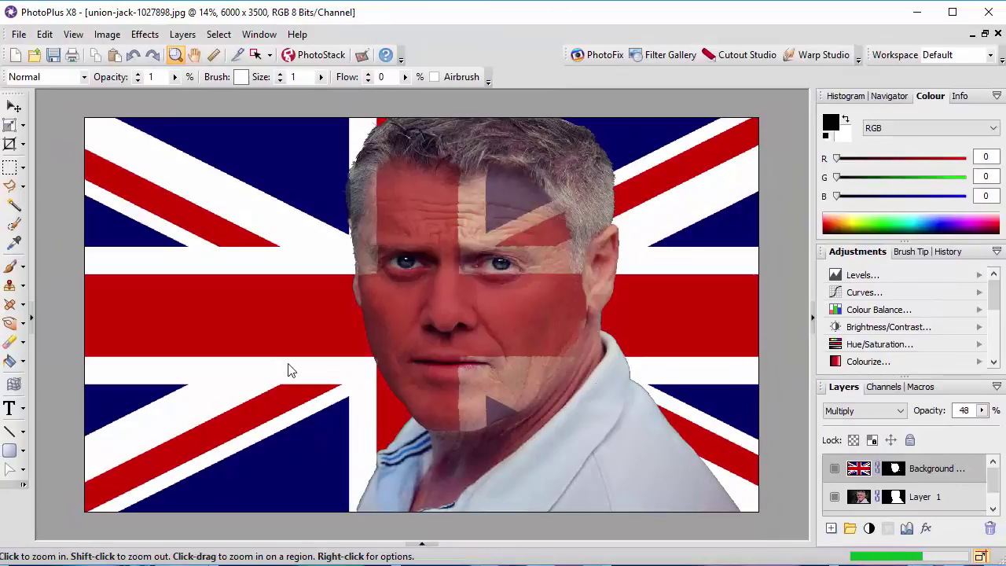
Examine up close how the displaced flag edges run across the mouth, chin and forehead wrinkles
{"action": "key", "text": "b"}
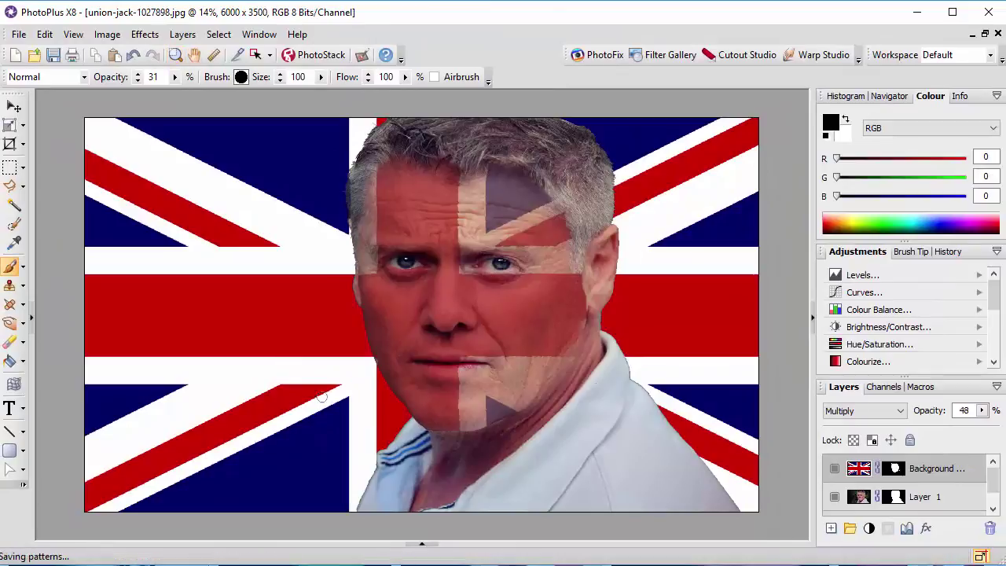
{"action": "scroll", "coordinate": [321, 396], "scroll_direction": "up", "scroll_amount": 4}
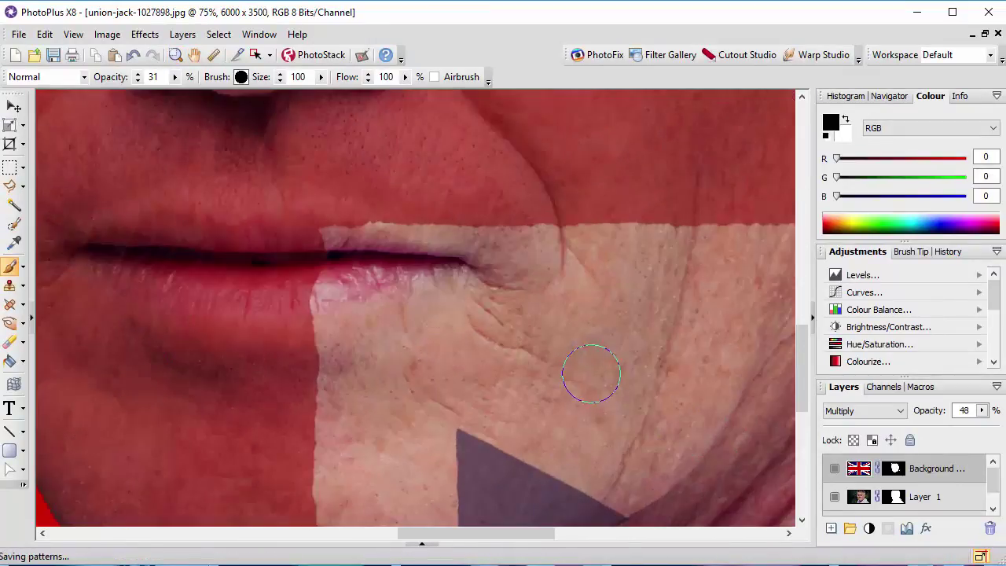
{"action": "scroll", "coordinate": [493, 344], "scroll_direction": "up", "scroll_amount": 1}
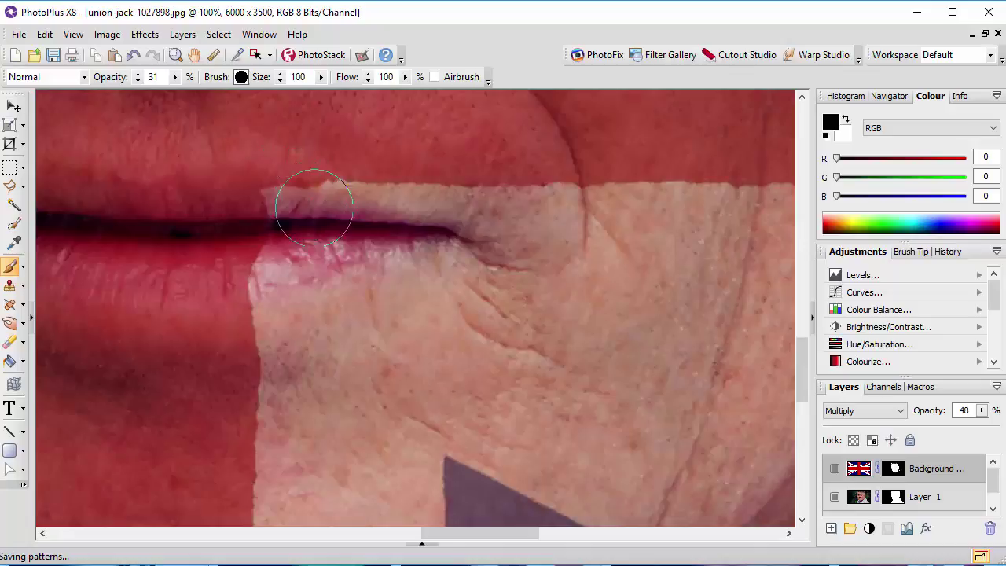
{"action": "mouse_move", "coordinate": [314, 207]}
{"action": "left_mouse_down"}
{"action": "mouse_move", "coordinate": [310, 253]}
{"action": "mouse_move", "coordinate": [282, 259]}
{"action": "mouse_move", "coordinate": [278, 343]}
{"action": "mouse_move", "coordinate": [290, 367]}
{"action": "left_mouse_up"}
{"action": "left_click_drag", "start_coordinate": [802, 371], "coordinate": [813, 197]}
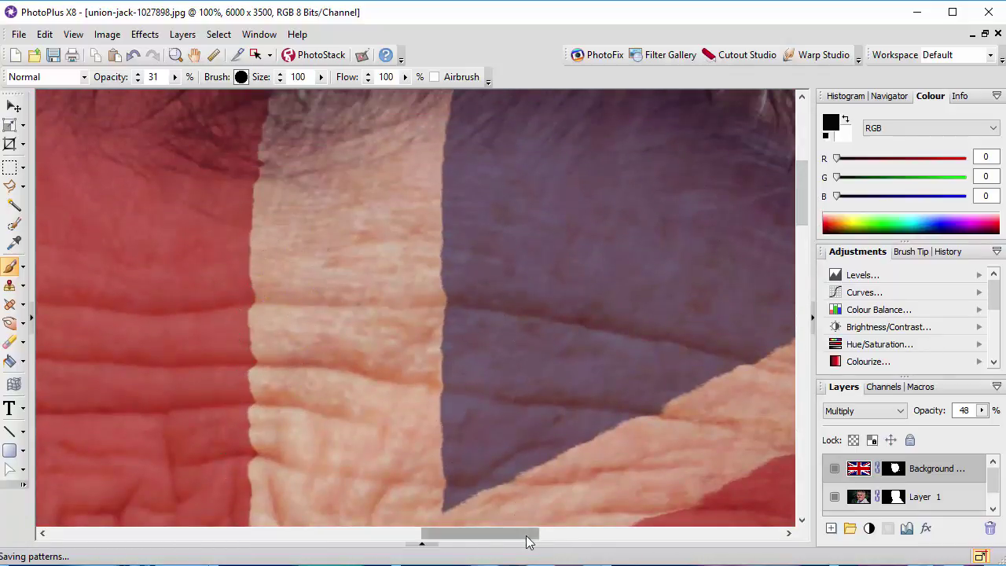
{"action": "left_click_drag", "start_coordinate": [517, 540], "coordinate": [543, 543]}
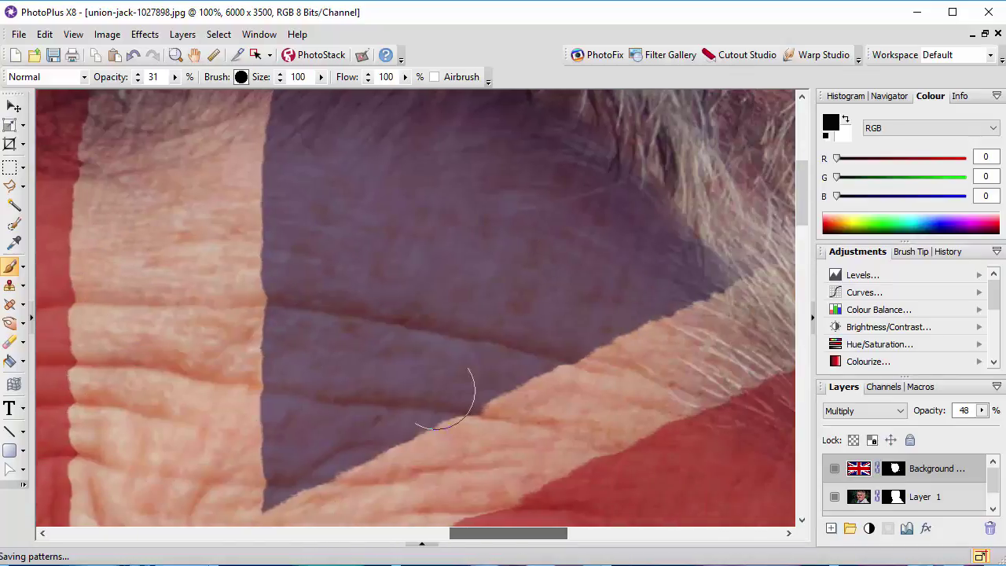
{"action": "scroll", "coordinate": [294, 287], "scroll_direction": "down", "scroll_amount": 2}
{"action": "scroll", "coordinate": [260, 297], "scroll_direction": "down", "scroll_amount": 2}
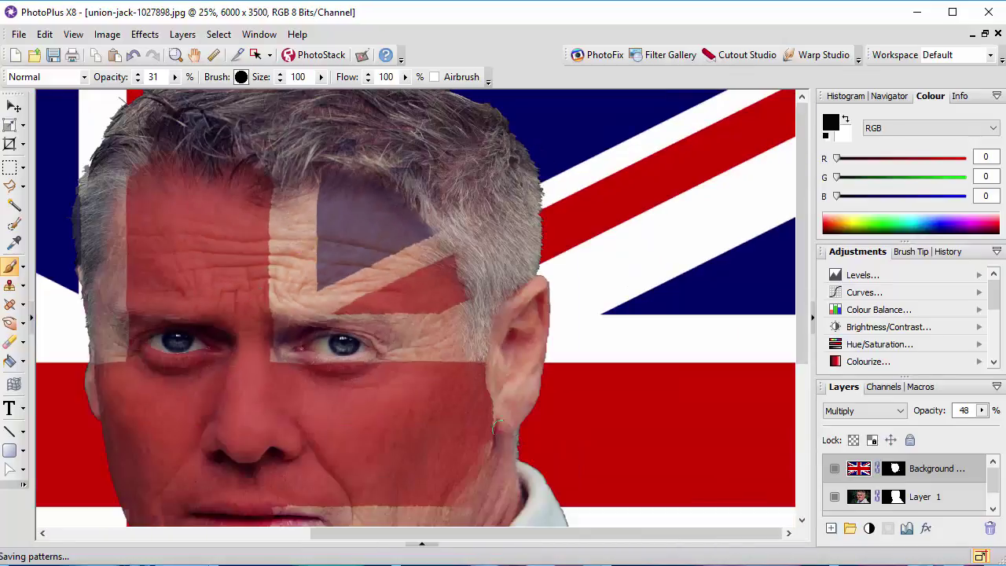
{"action": "scroll", "coordinate": [398, 432], "scroll_direction": "down", "scroll_amount": 2}
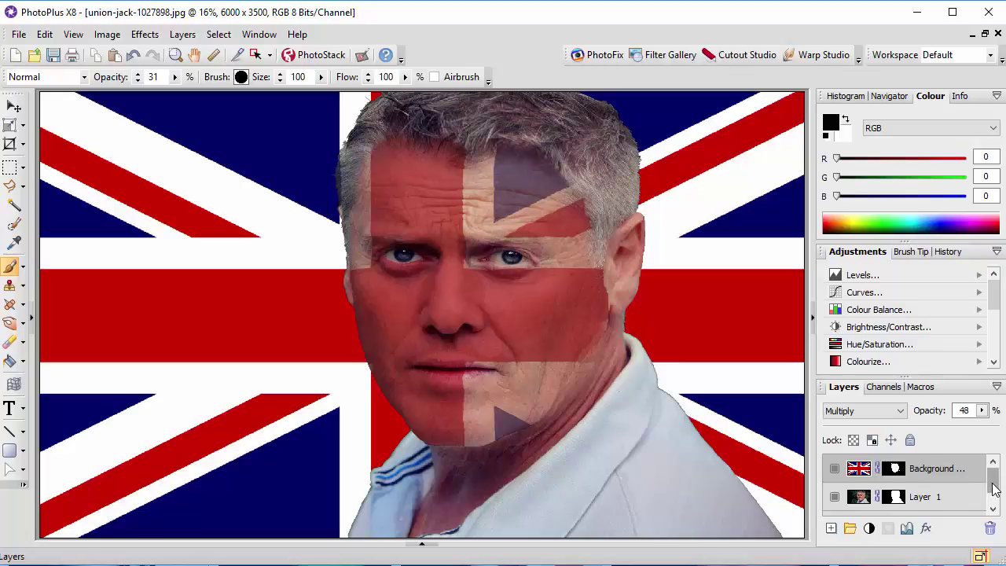
Apply a Gaussian Blur with a radius of about 18 to the Background layer's flag
{"action": "scroll", "coordinate": [992, 487], "scroll_direction": "down", "scroll_amount": 1}
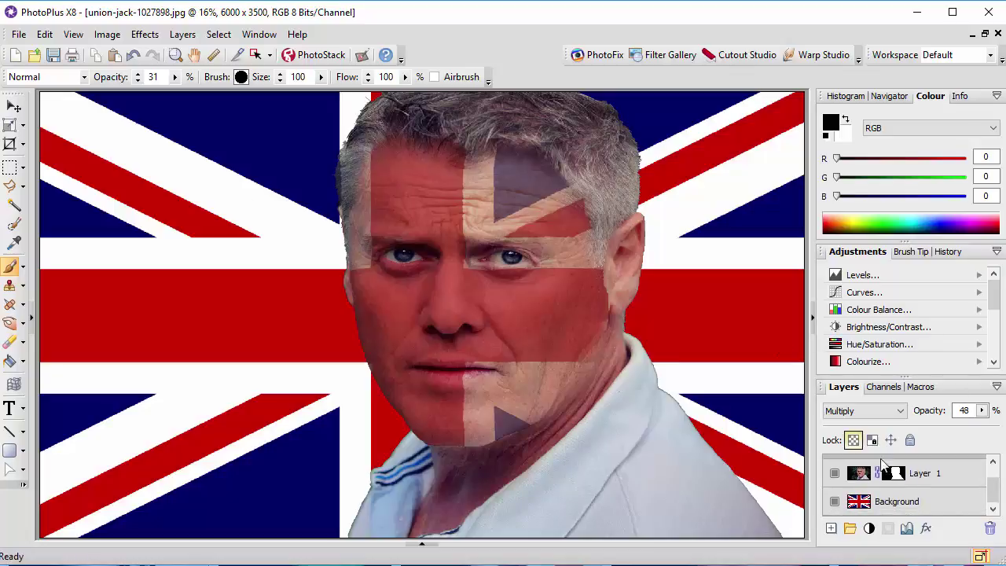
{"action": "left_click", "coordinate": [929, 509]}
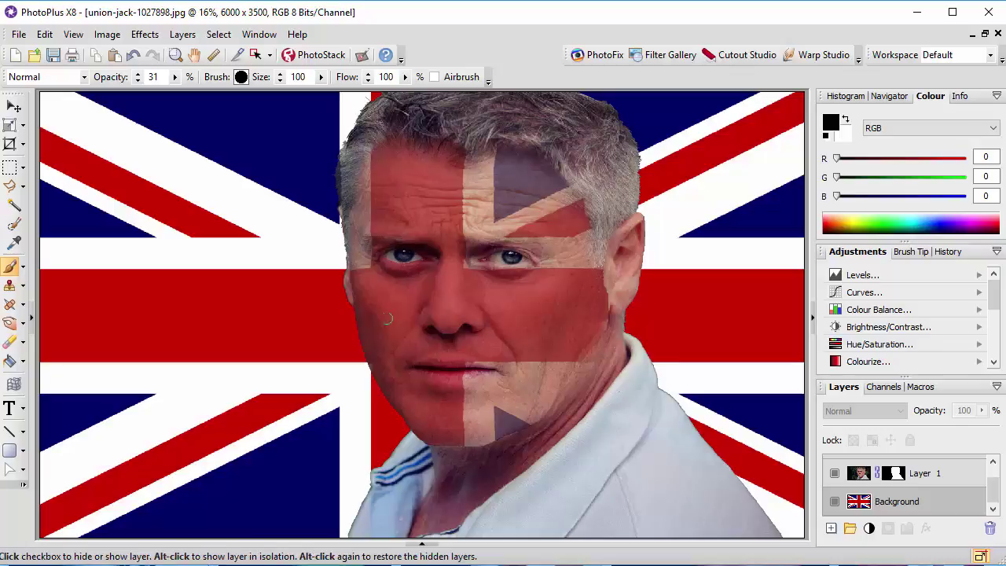
{"action": "left_click", "coordinate": [143, 36]}
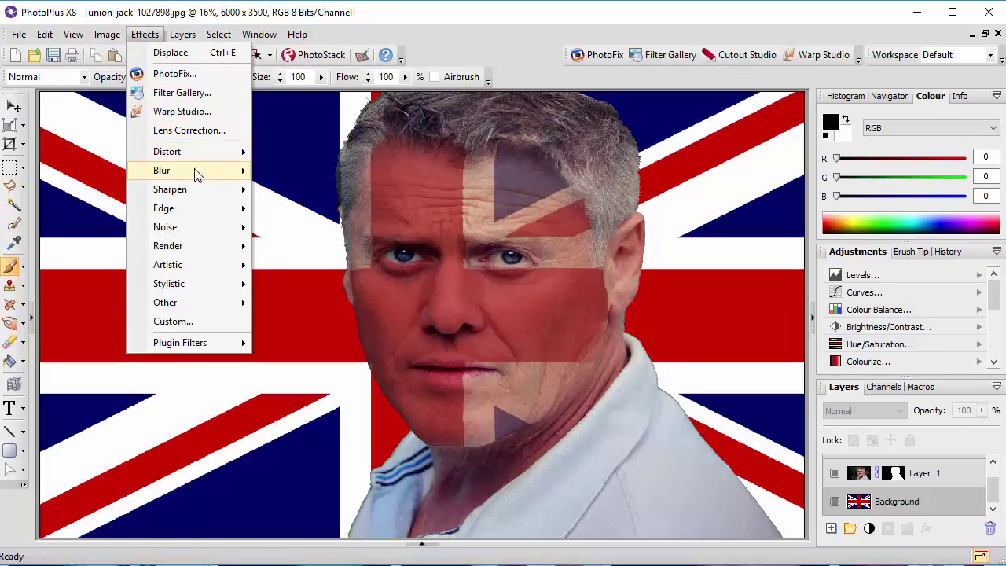
{"action": "mouse_move", "coordinate": [199, 172]}
{"action": "left_click", "coordinate": [294, 286]}
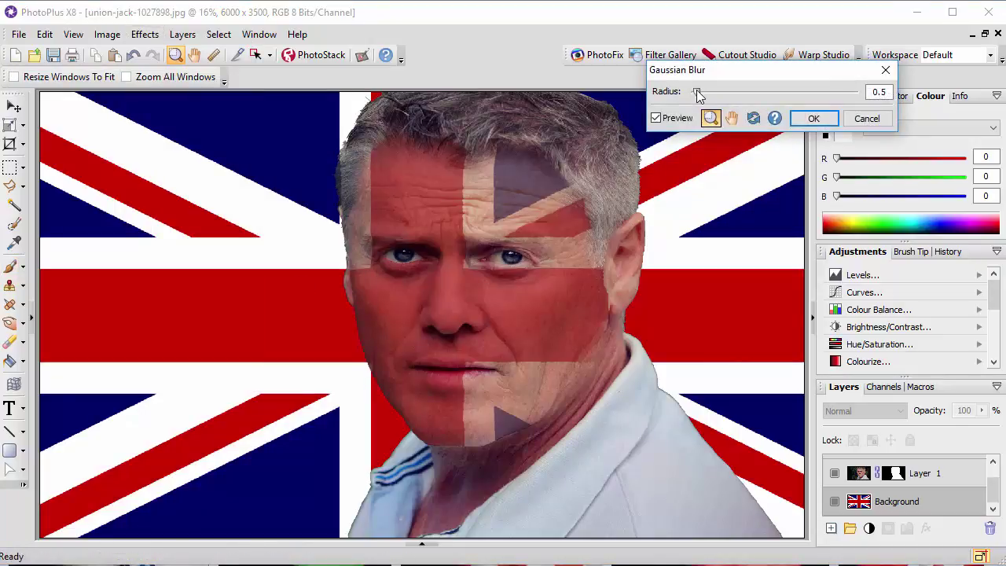
{"action": "left_click_drag", "start_coordinate": [696, 91], "coordinate": [792, 95]}
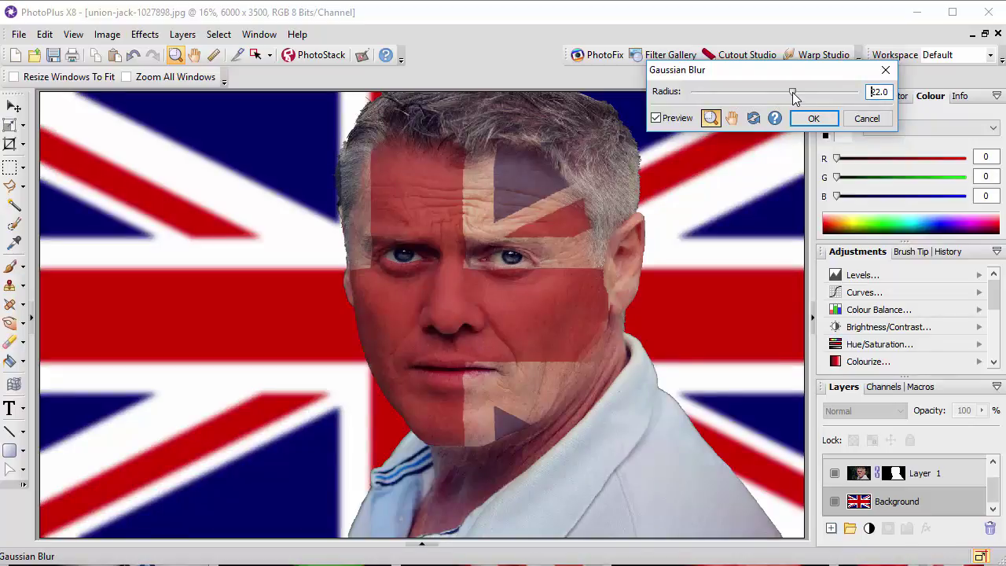
{"action": "left_click_drag", "start_coordinate": [792, 93], "coordinate": [787, 92]}
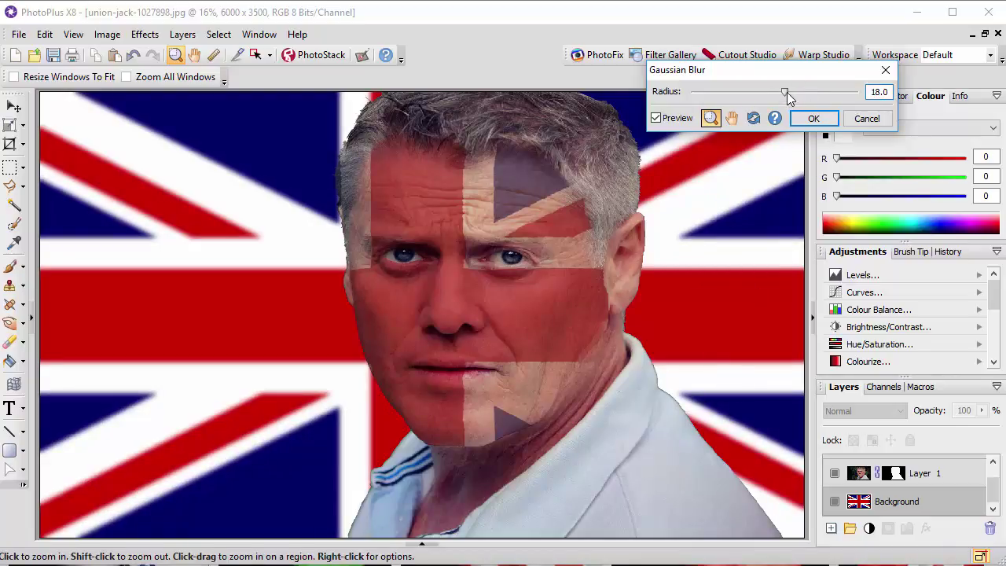
{"action": "left_click_drag", "start_coordinate": [786, 91], "coordinate": [788, 92]}
{"action": "left_click", "coordinate": [813, 118]}
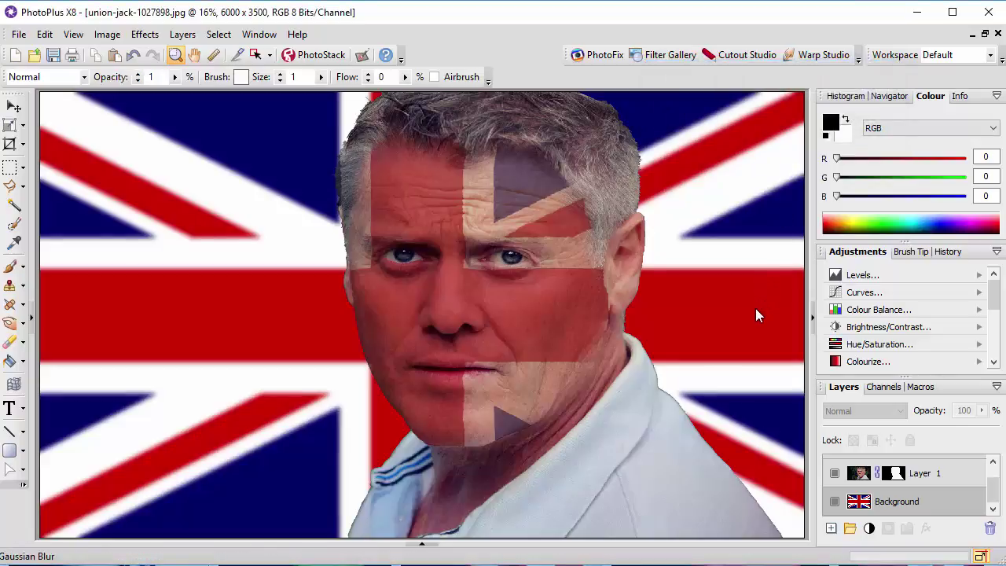